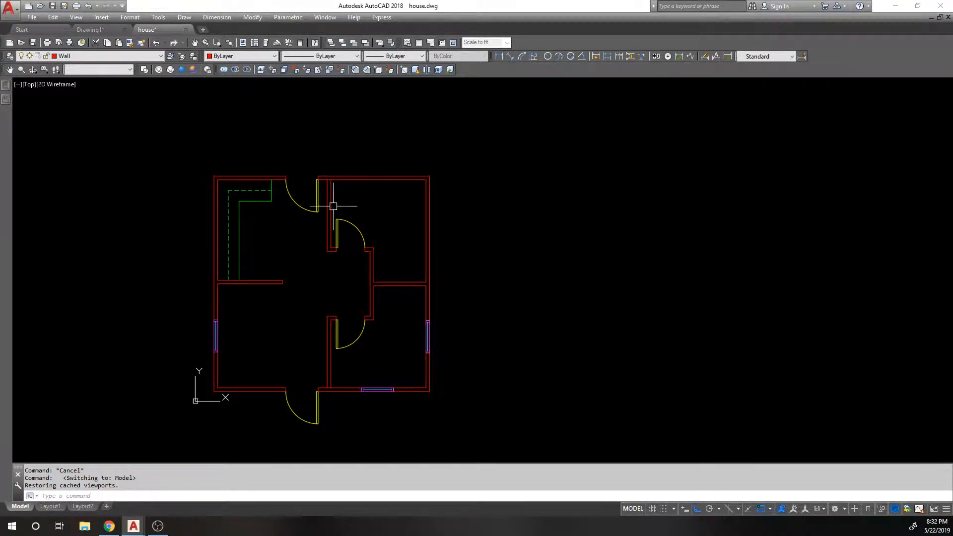
# Add a horizontal linear dimension above the upper exterior wall, from its outer left corner to the door opening.
pyautogui.scroll(-2, 268, 234)
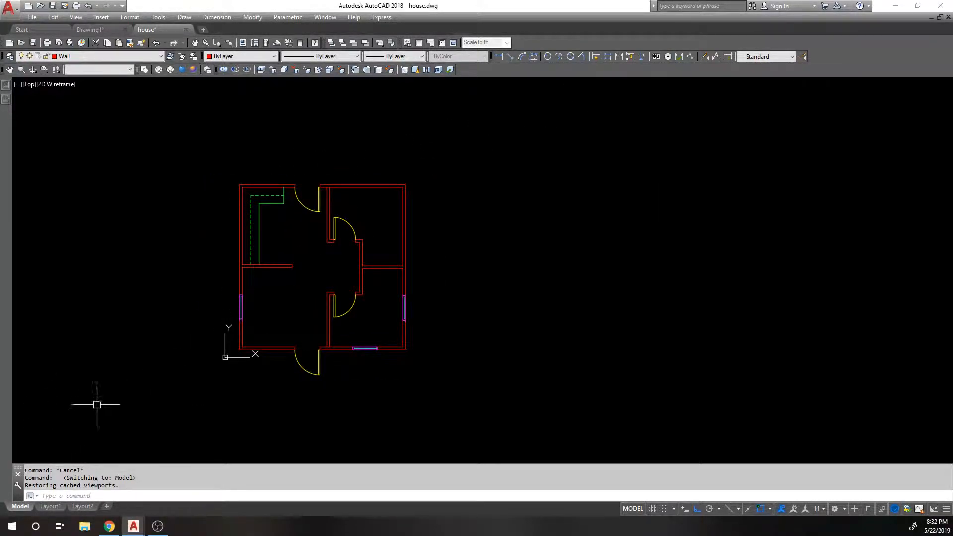
pyautogui.moveTo(136, 377); pyautogui.dragTo(146, 381, button='middle')
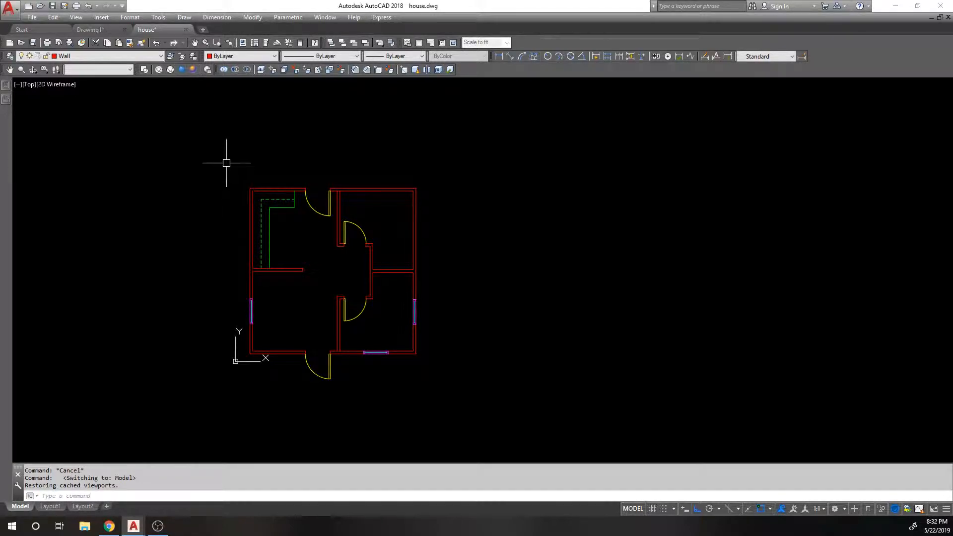
pyautogui.moveTo(250, 241); pyautogui.dragTo(251, 241, button='middle')
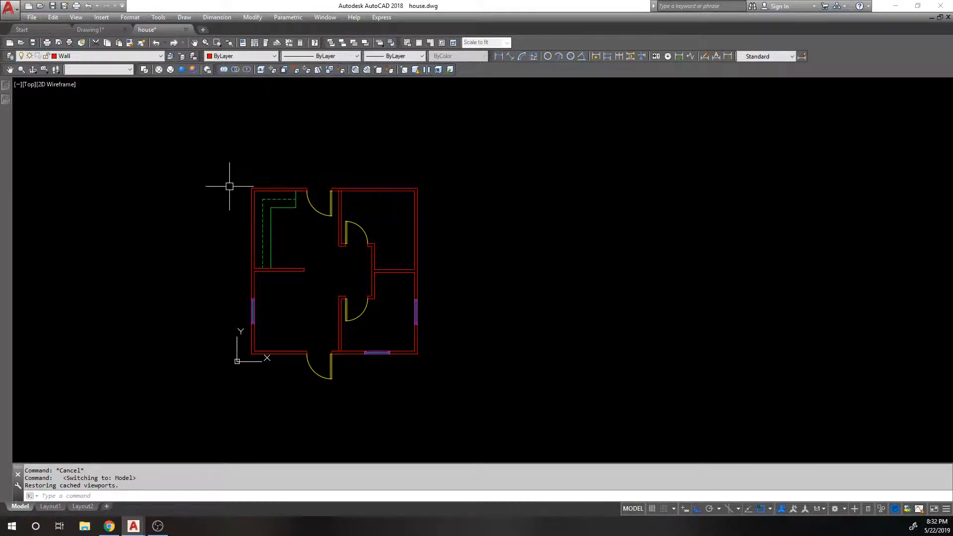
pyautogui.click(501, 57)
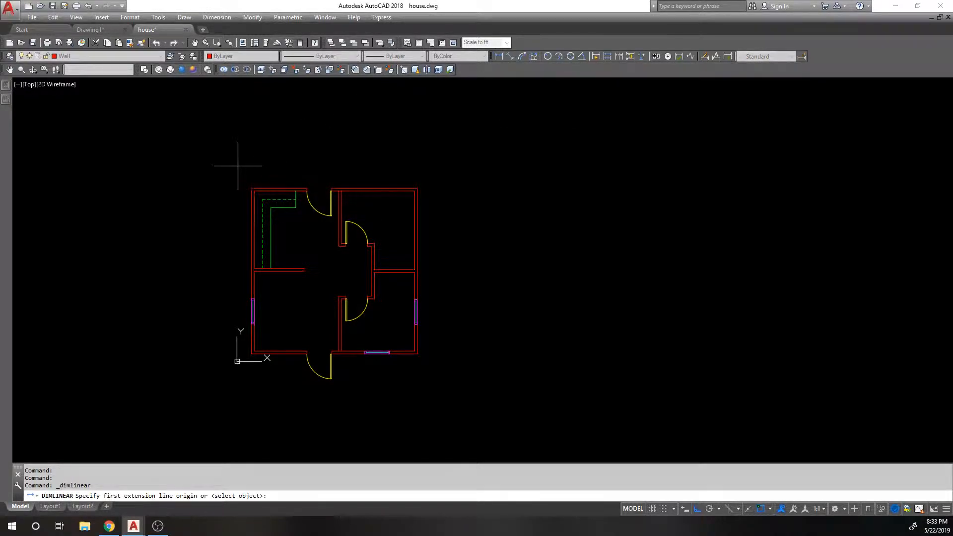
pyautogui.scroll(3, 258, 168)
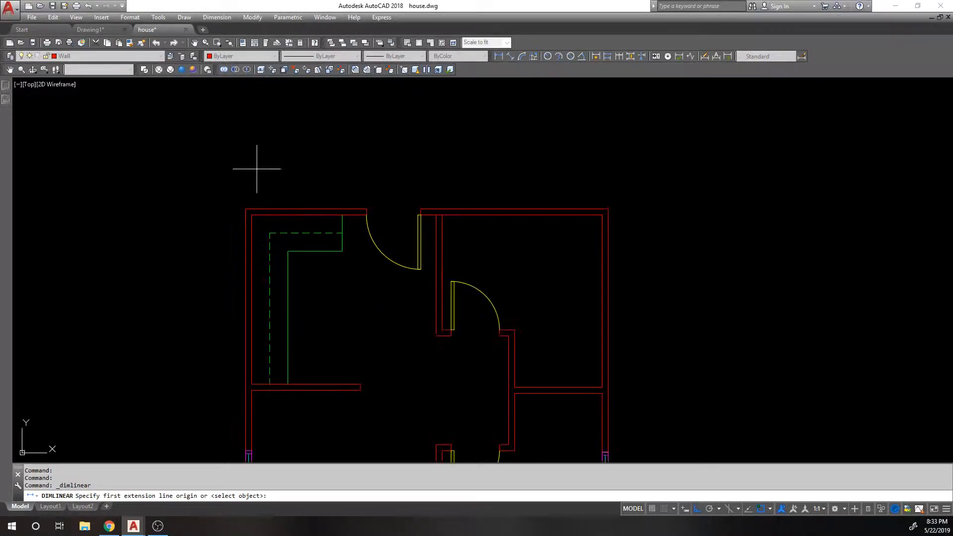
pyautogui.click(254, 207)
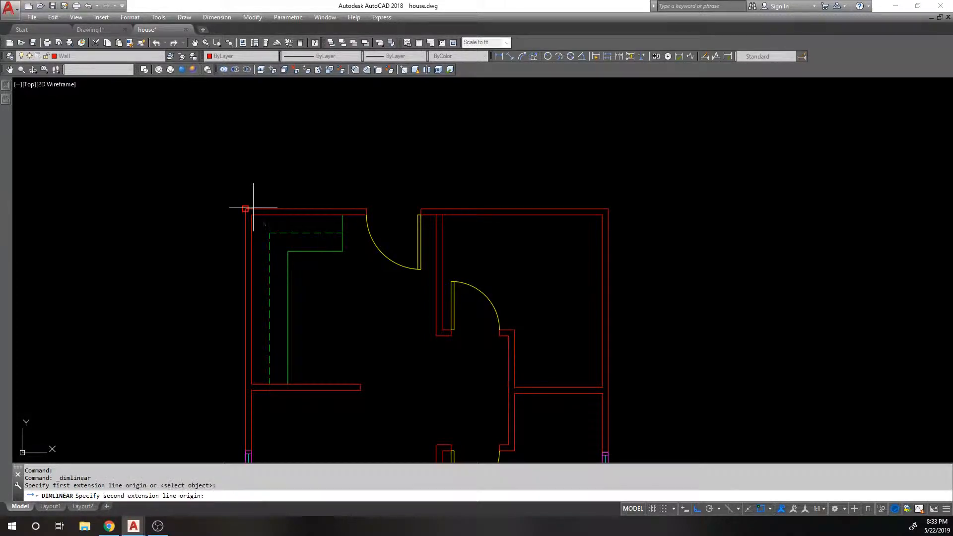
pyautogui.click(365, 205)
pyautogui.click(352, 155)
# Dimension the width of the upper exterior door opening, with the dimension line level with the neighbouring wall dimension.
pyautogui.press('Return')
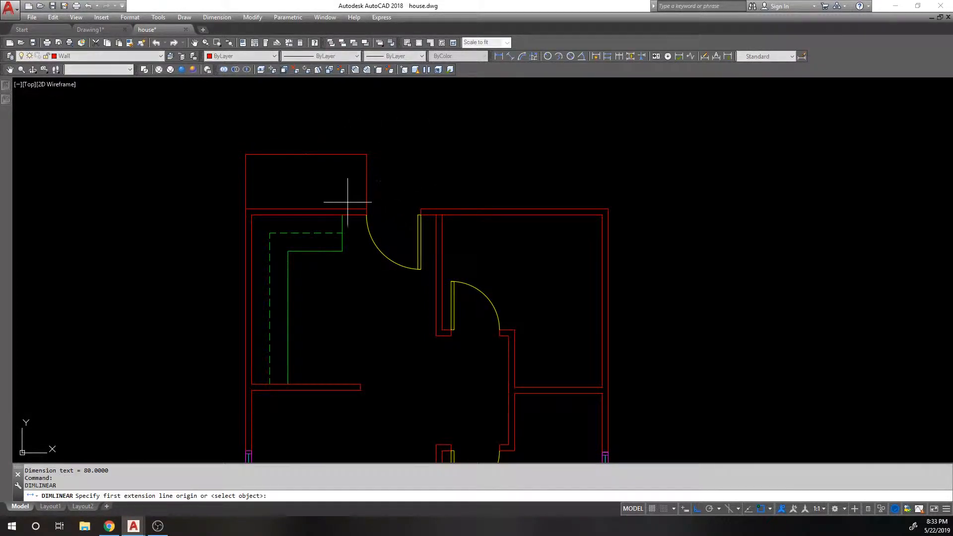
pyautogui.scroll(2, 362, 205)
pyautogui.click(375, 210)
pyautogui.click(467, 209)
pyautogui.scroll(5, 366, 111)
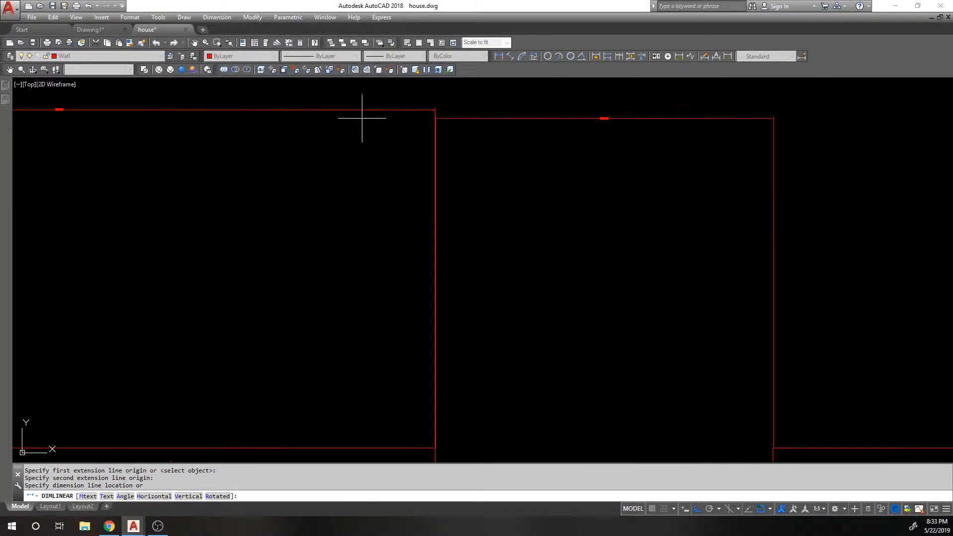
pyautogui.scroll(-4, 368, 129)
pyautogui.scroll(3, 373, 148)
pyautogui.scroll(4, 437, 133)
pyautogui.scroll(-8, 368, 153)
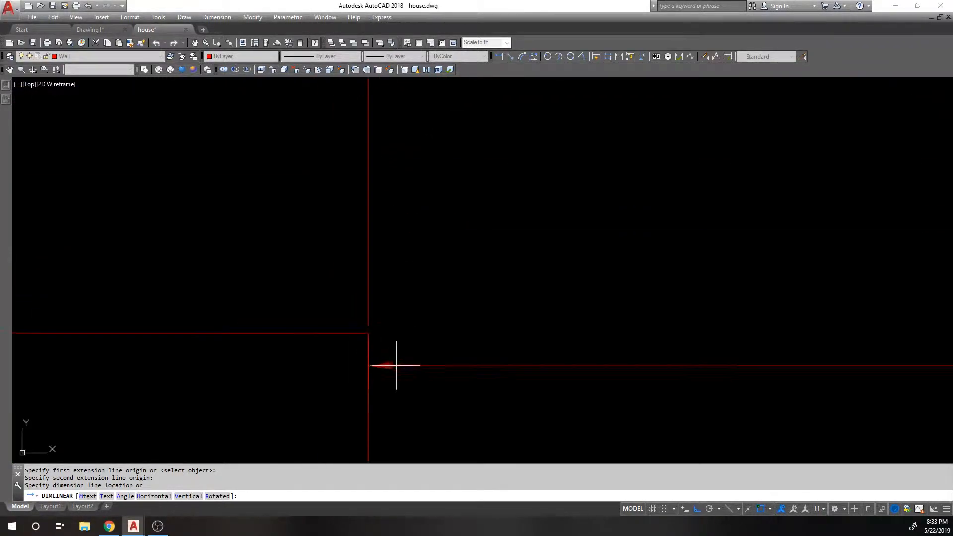
pyautogui.scroll(3, 410, 174)
pyautogui.click(355, 160)
# Dimension the upper exterior wall from the door opening to its outer right corner, in line with the other two dimensions.
pyautogui.scroll(-4, 356, 168)
pyautogui.press('Return')
pyautogui.click(472, 275)
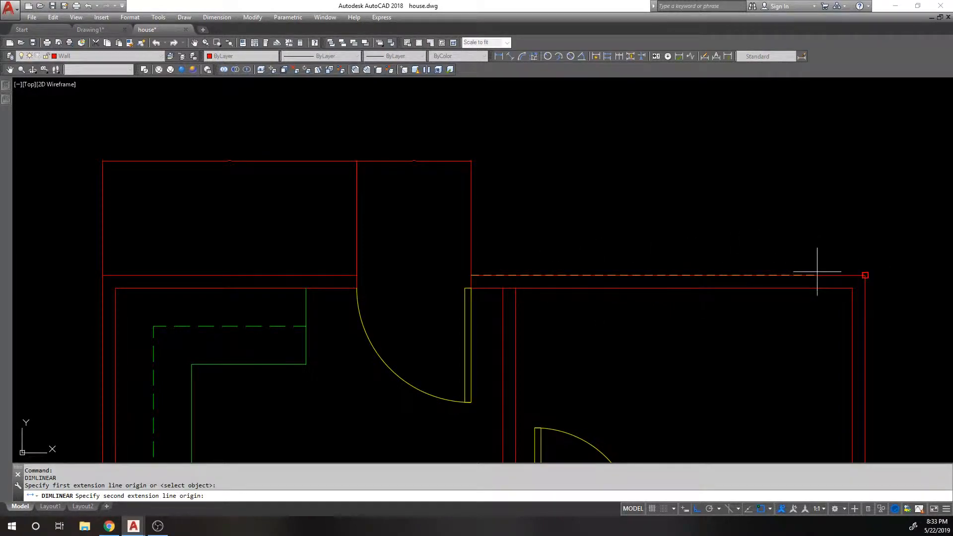
pyautogui.click(865, 275)
pyautogui.scroll(5, 447, 157)
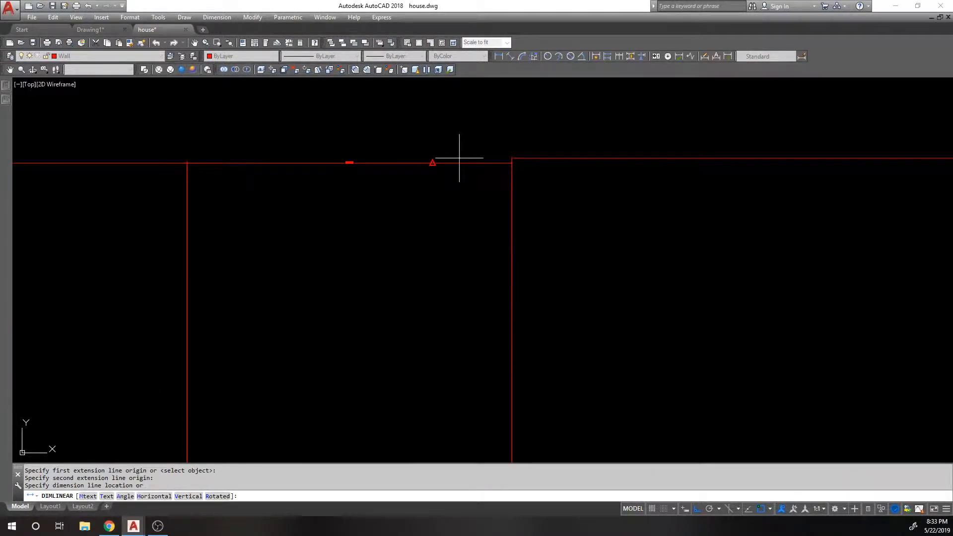
pyautogui.click(469, 158)
pyautogui.scroll(-5, 443, 165)
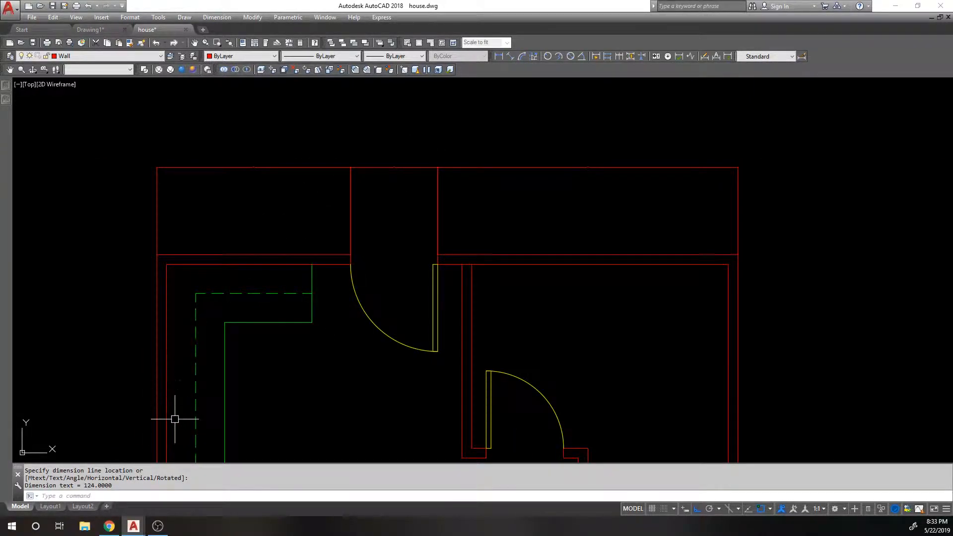
# Measure the house's overall width between the two outer corners of the upper exterior wall.
pyautogui.scroll(-1, 236, 321)
pyautogui.write('di')
pyautogui.press('Return')
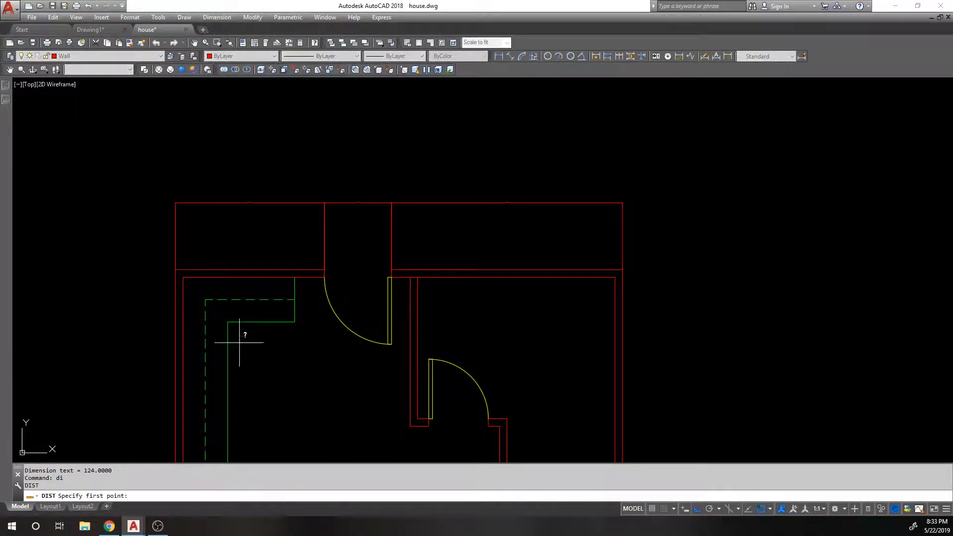
pyautogui.click(200, 262)
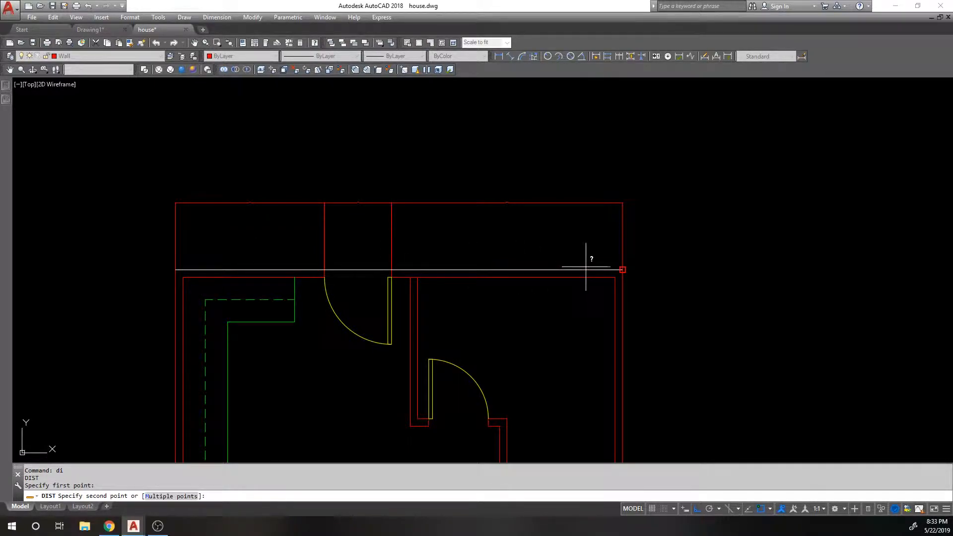
pyautogui.click(587, 265)
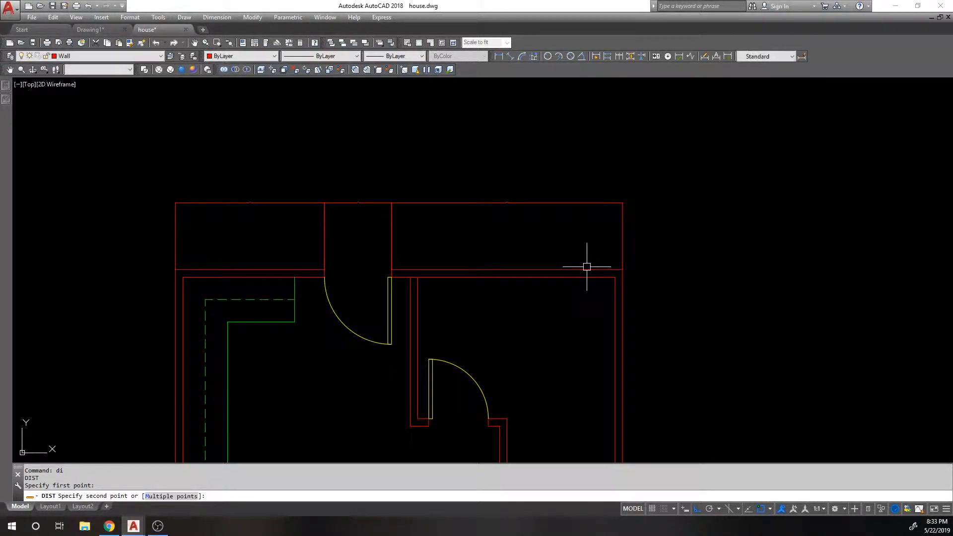
# Try a horizontal linear dimension in the empty area beside the sheet on Layout1, and return to model space.
pyautogui.click(50, 506)
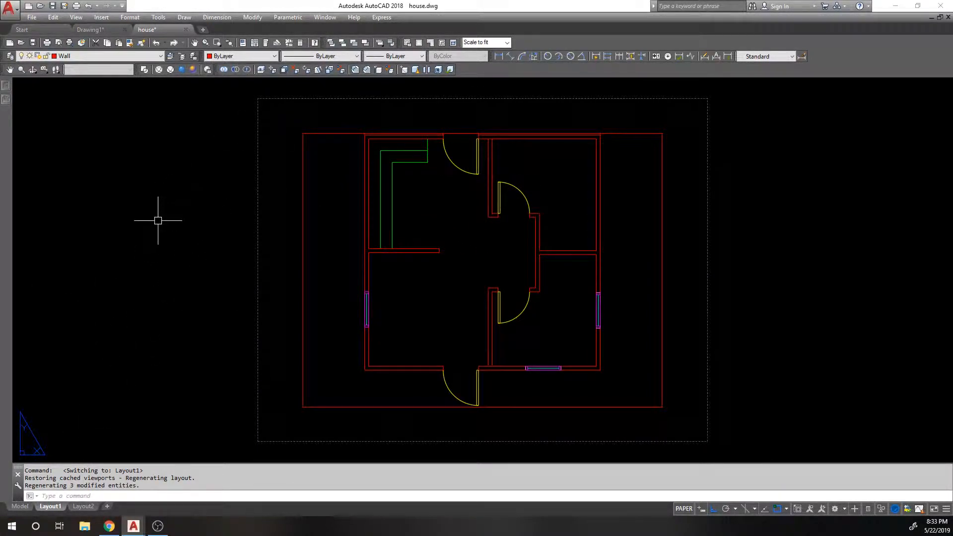
pyautogui.write('d')
pyautogui.press('Escape')
pyautogui.click(501, 57)
pyautogui.click(88, 246)
pyautogui.click(211, 246)
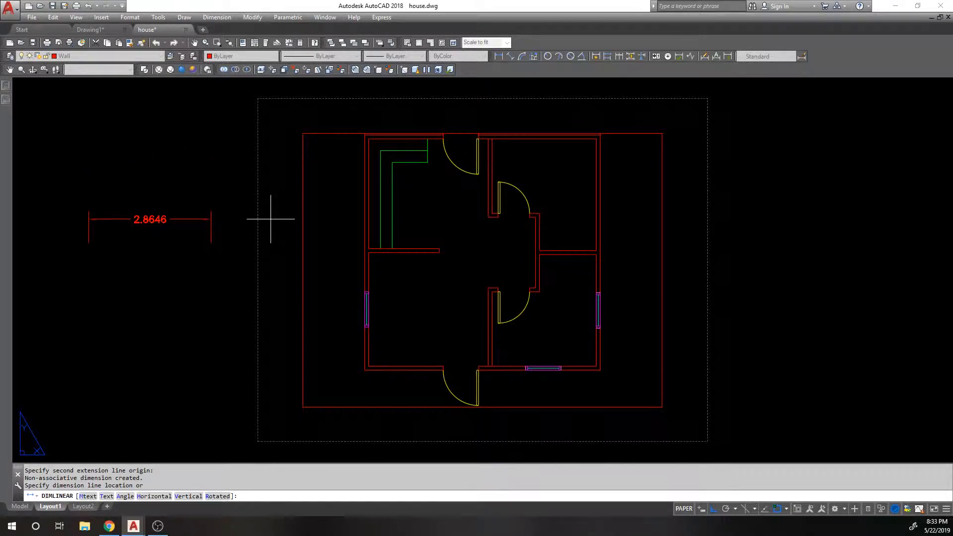
pyautogui.press('Escape')
pyautogui.click(28, 509)
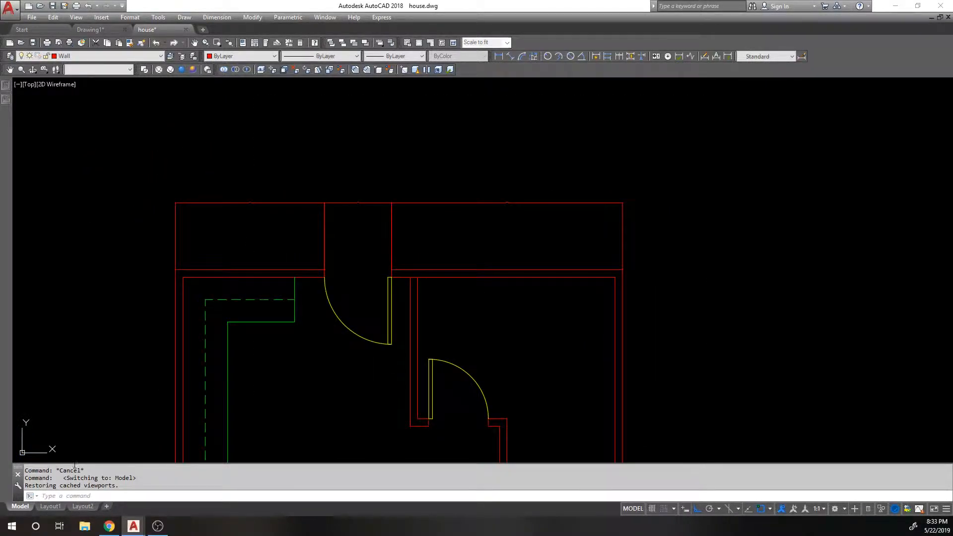
# Start a new dimension style named Model from the Standard style.
pyautogui.scroll(10, 276, 202)
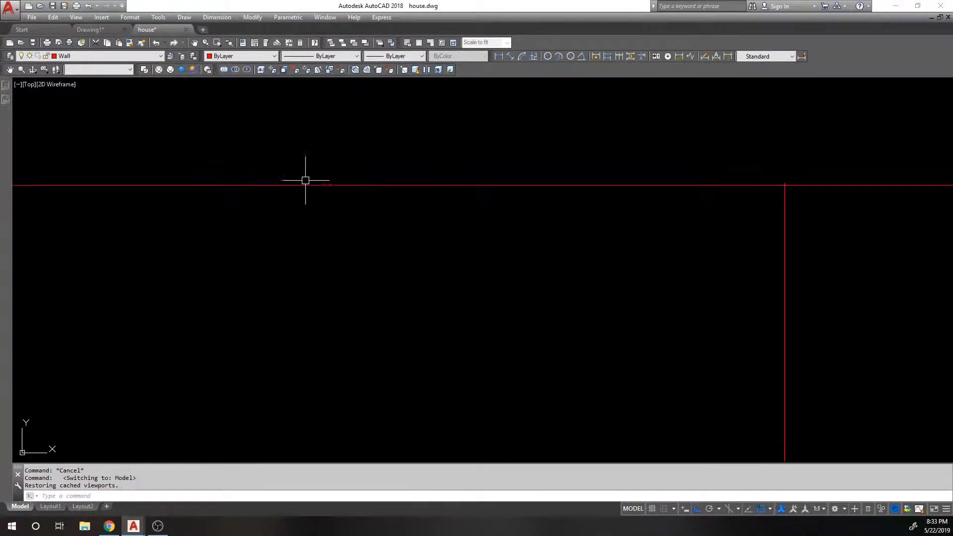
pyautogui.scroll(-5, 309, 182)
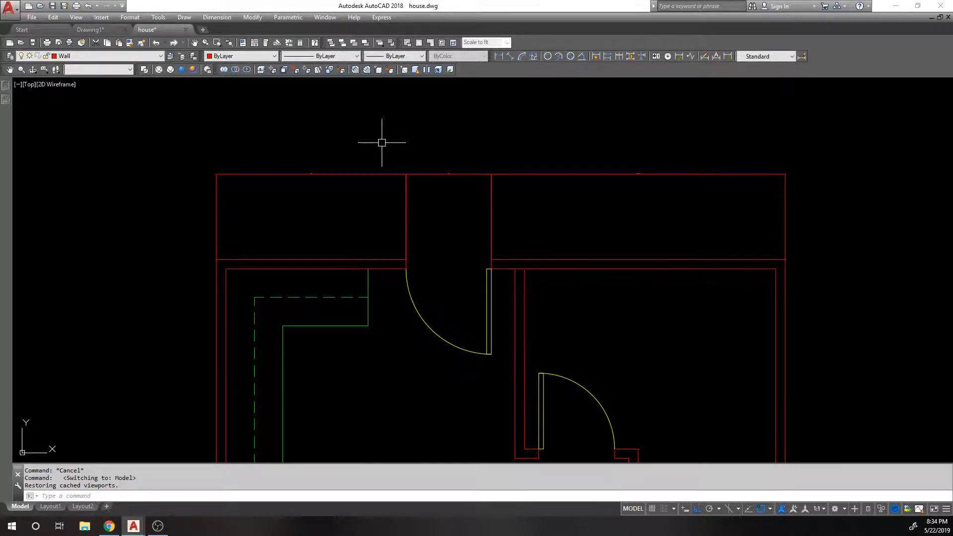
pyautogui.write('d')
pyautogui.press('Return')
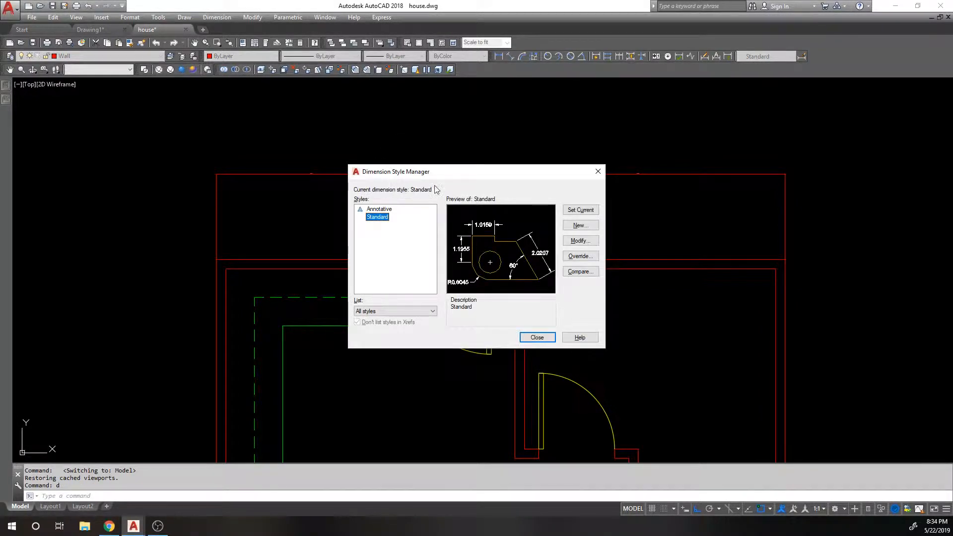
pyautogui.click(382, 209)
pyautogui.click(375, 218)
pyautogui.click(578, 227)
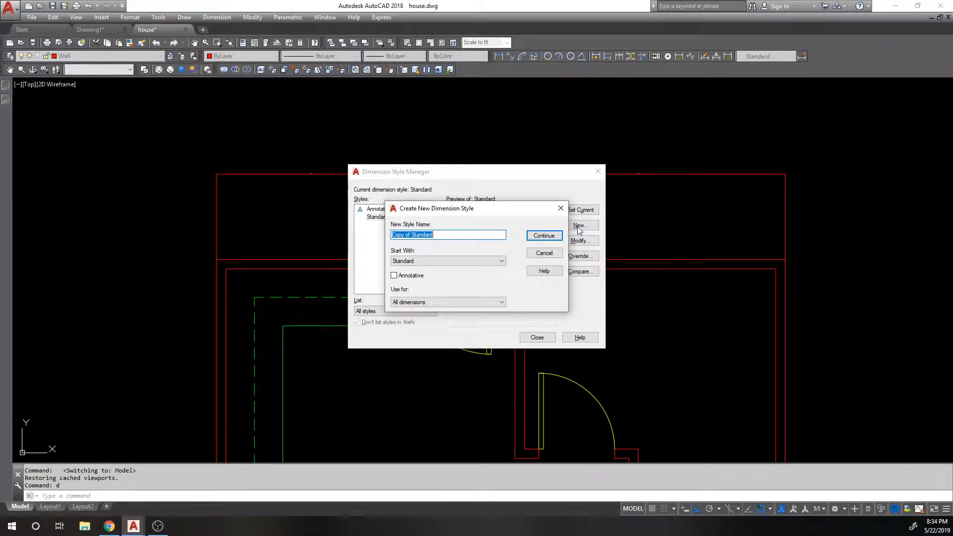
pyautogui.write('MO')
pyautogui.write('o')
pyautogui.press('BackSpace')
# Keep Standard as the base and All dimensions as the scope, and create the Model style with its default settings.
pyautogui.click(482, 259)
pyautogui.click(477, 263)
pyautogui.click(478, 263)
pyautogui.click(461, 264)
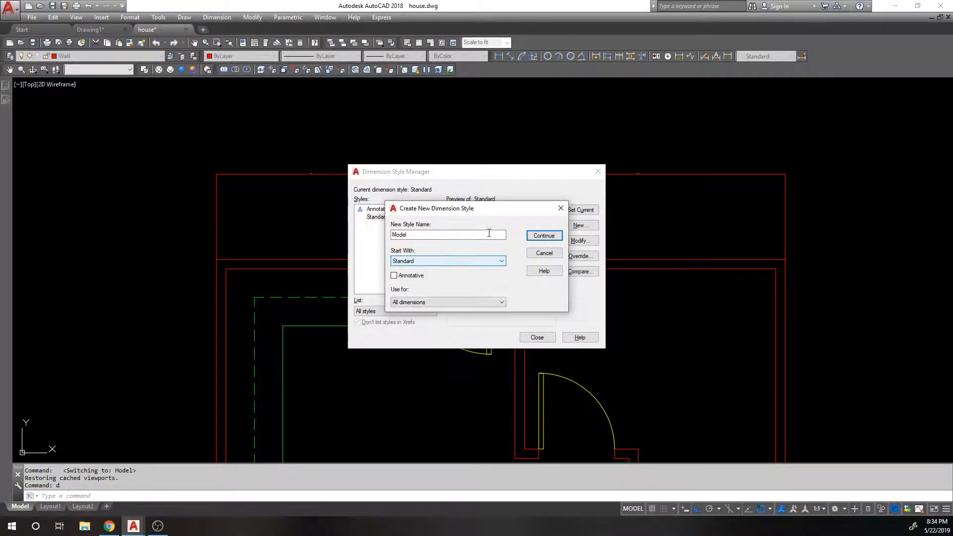
pyautogui.click(467, 301)
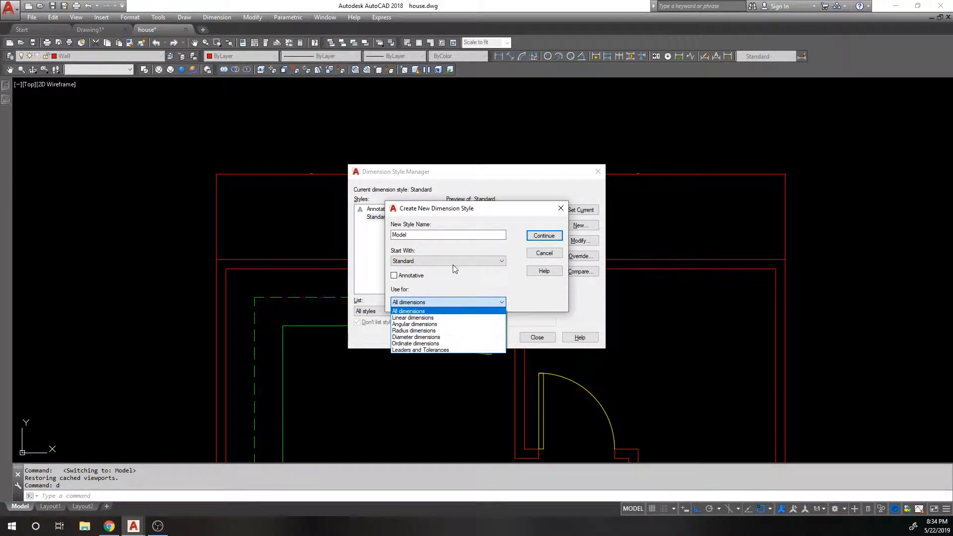
pyautogui.click(468, 281)
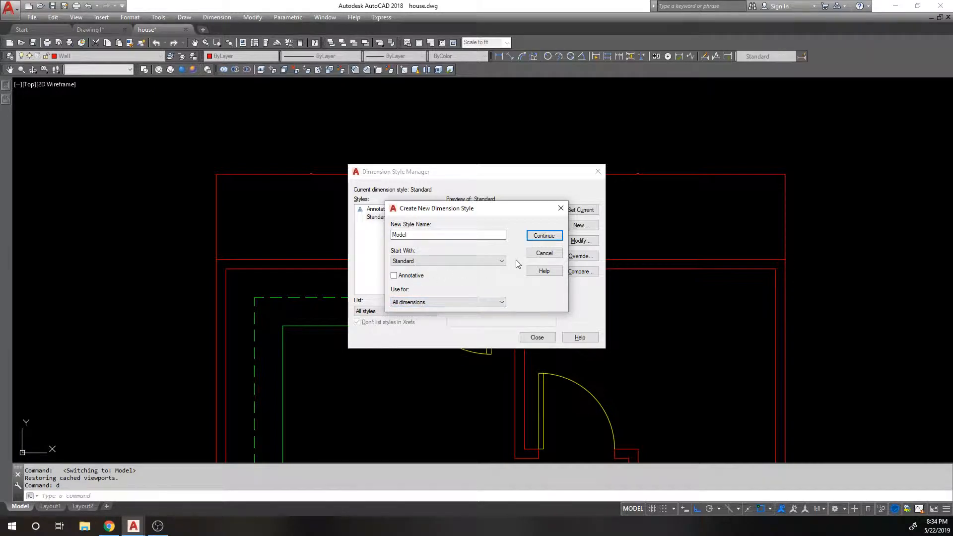
pyautogui.click(544, 237)
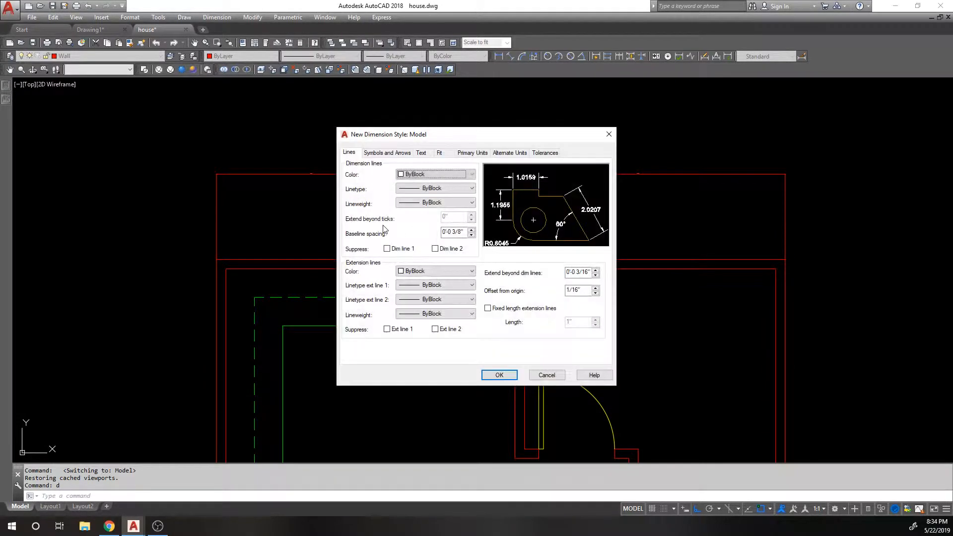
pyautogui.moveTo(453, 138); pyautogui.dragTo(535, 130)
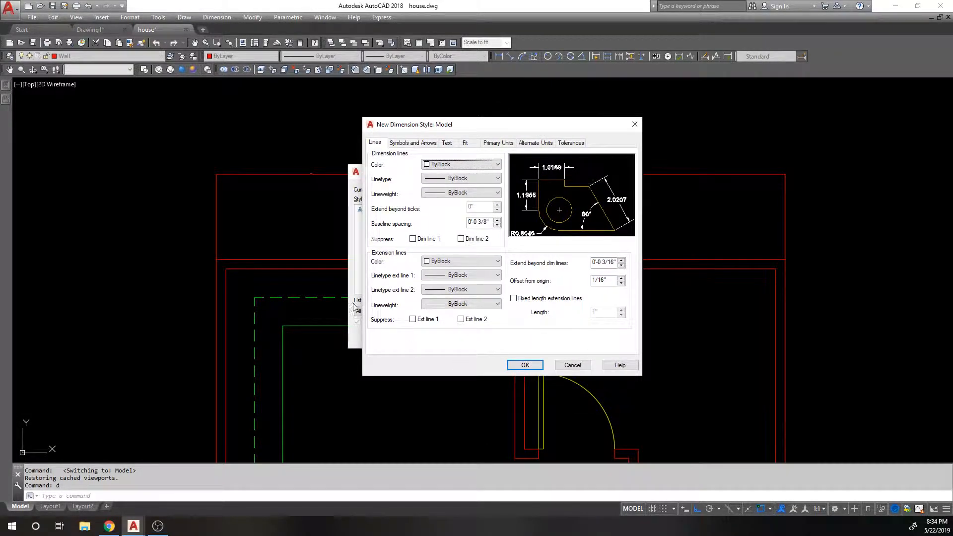
pyautogui.click(525, 366)
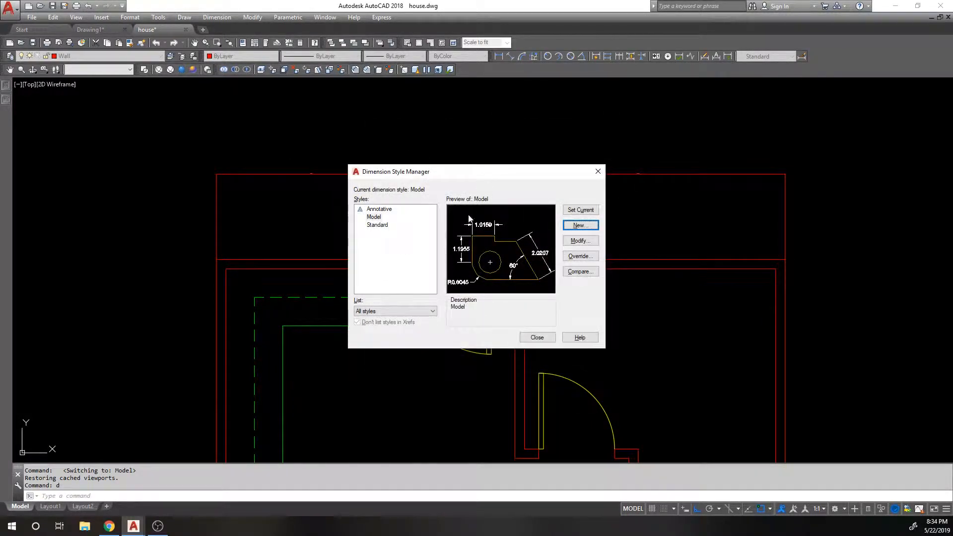
# Open the Model dimension style for modification and review its line, arrow, text, fit and primary unit settings.
pyautogui.click(374, 218)
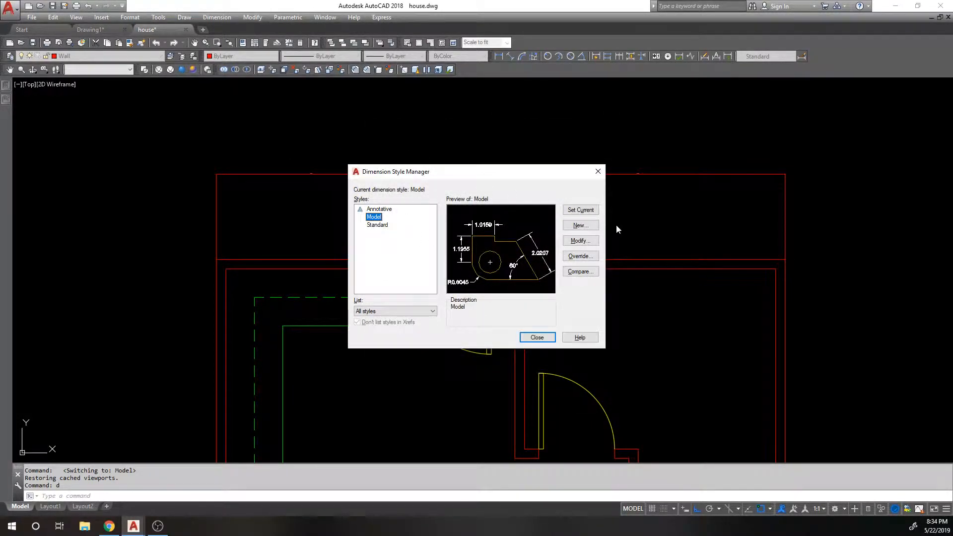
pyautogui.click(579, 241)
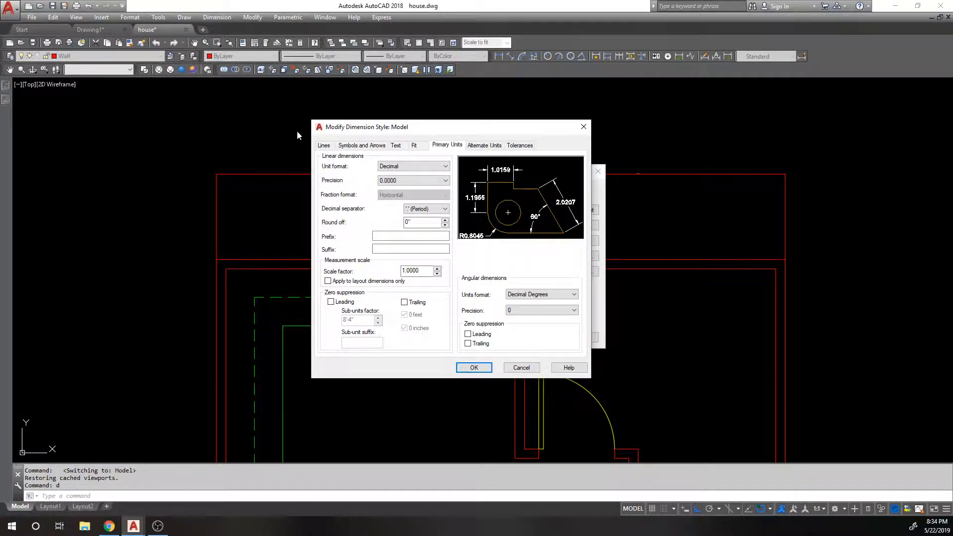
pyautogui.click(322, 145)
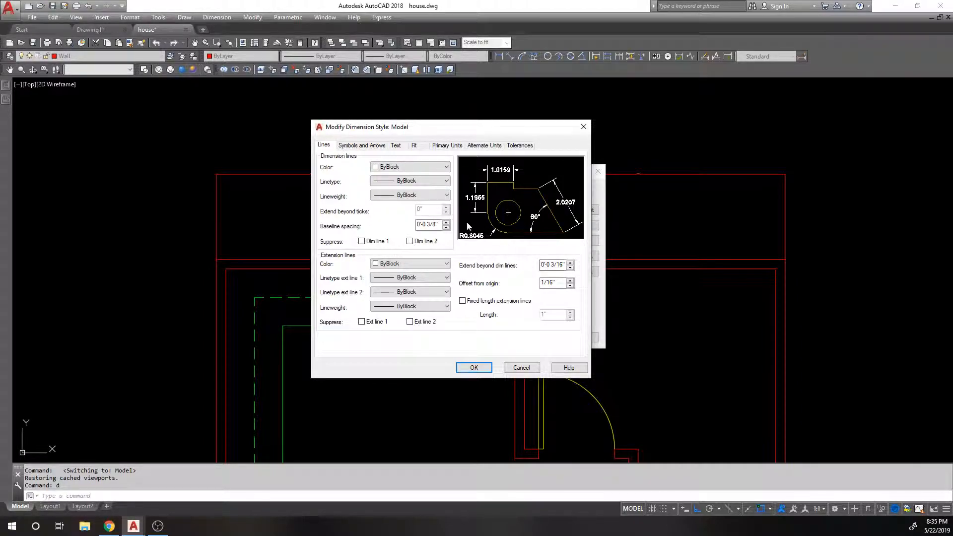
pyautogui.click(362, 146)
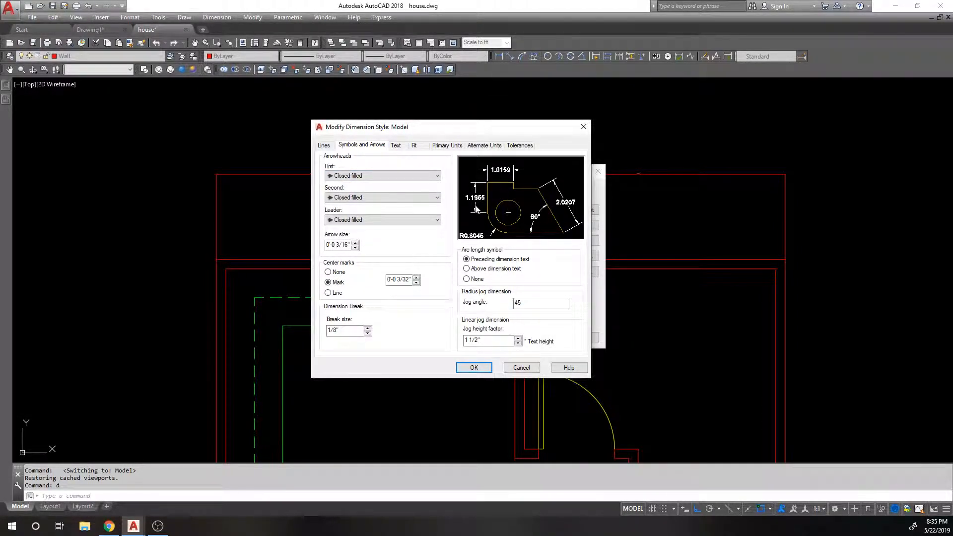
pyautogui.click(385, 216)
pyautogui.click(386, 218)
pyautogui.click(397, 145)
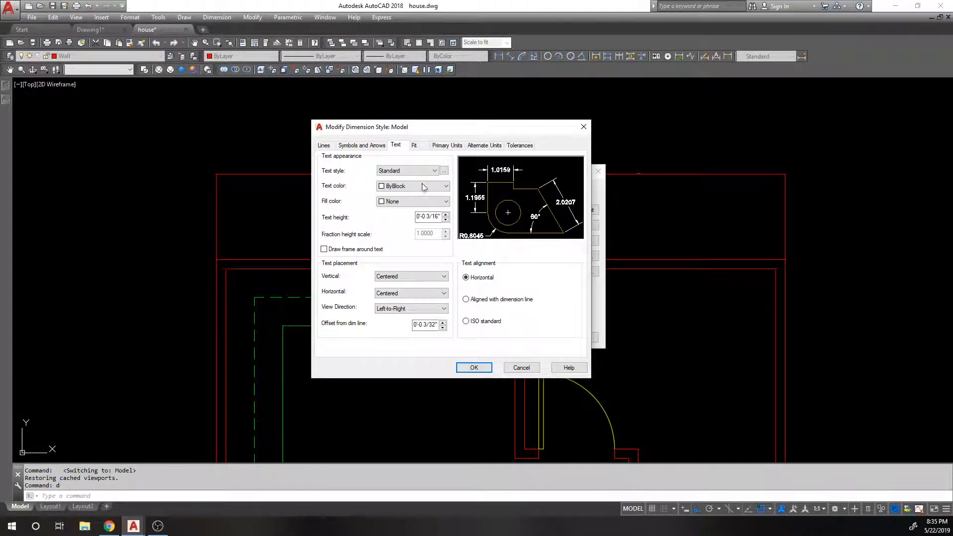
pyautogui.click(457, 149)
pyautogui.click(420, 149)
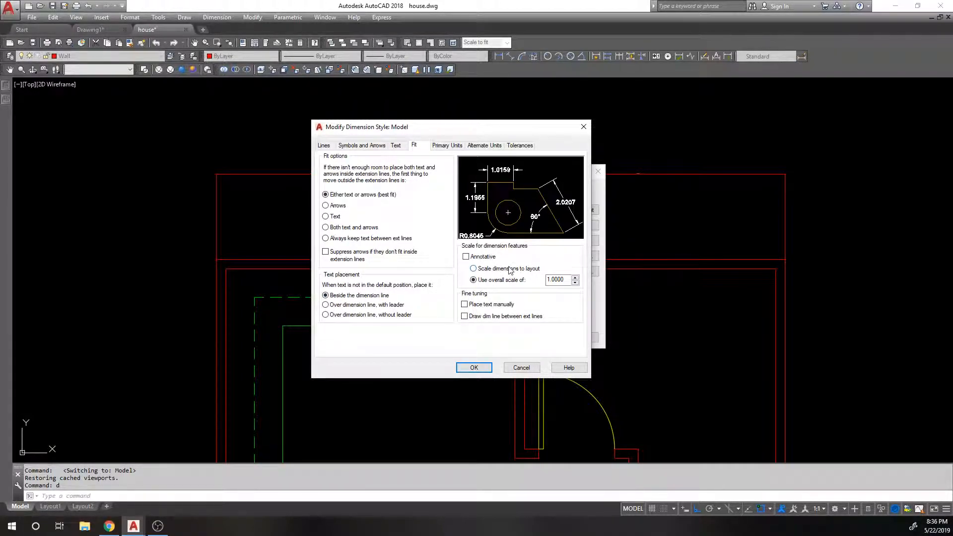
pyautogui.click(452, 146)
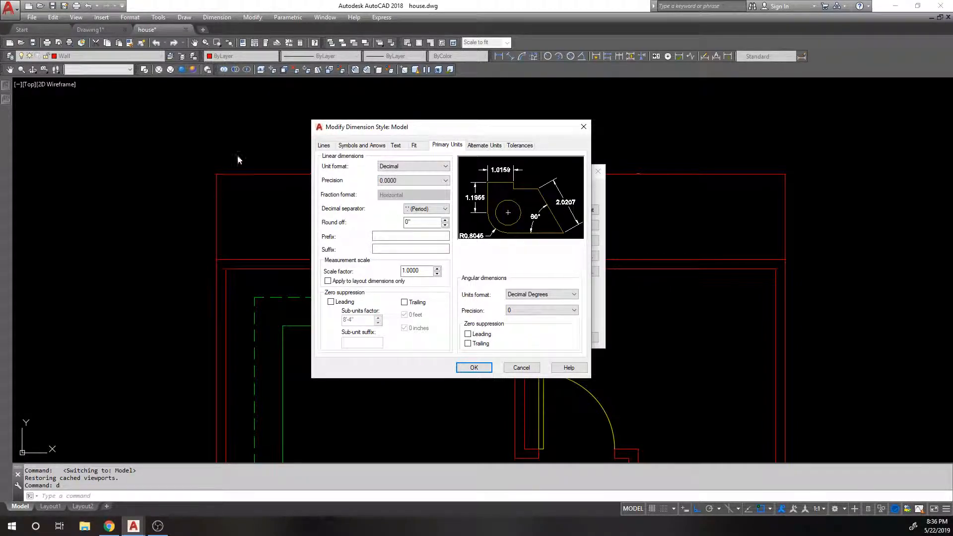
# Enable alternate units for the Model dimension style and look through the unit formats, keeping Decimal.
pyautogui.click(484, 146)
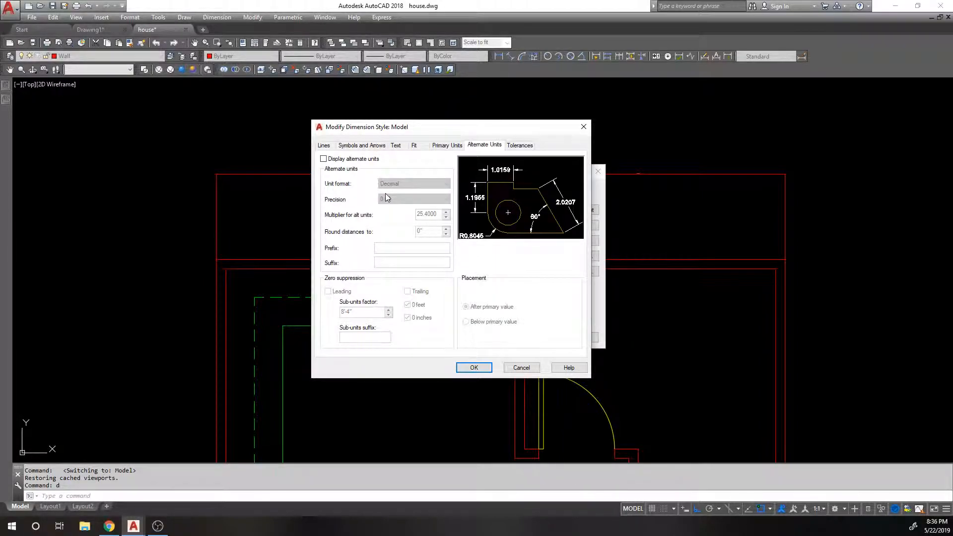
pyautogui.click(323, 158)
pyautogui.click(414, 184)
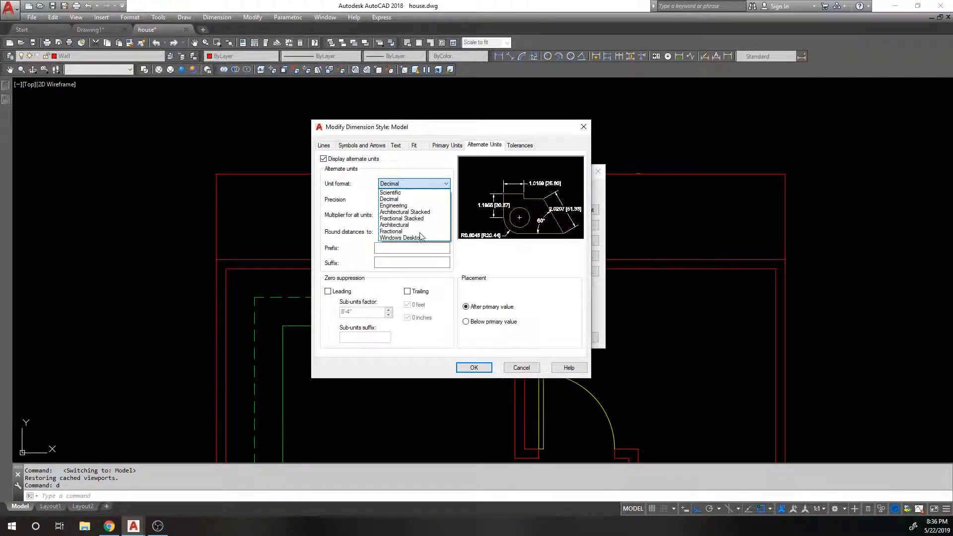
pyautogui.click(420, 172)
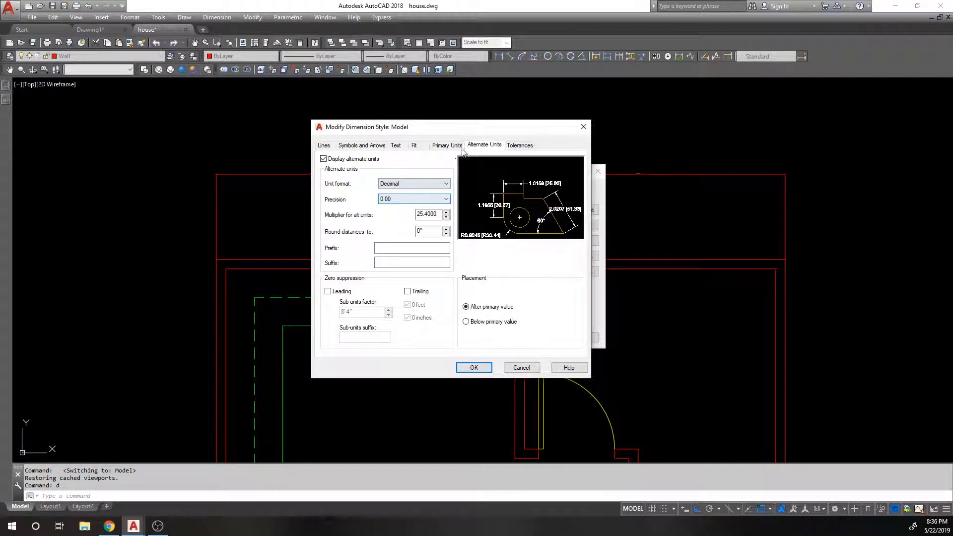
# Review the tolerance methods of the Model style, keeping None, and recheck its primary and alternate unit settings.
pyautogui.click(530, 146)
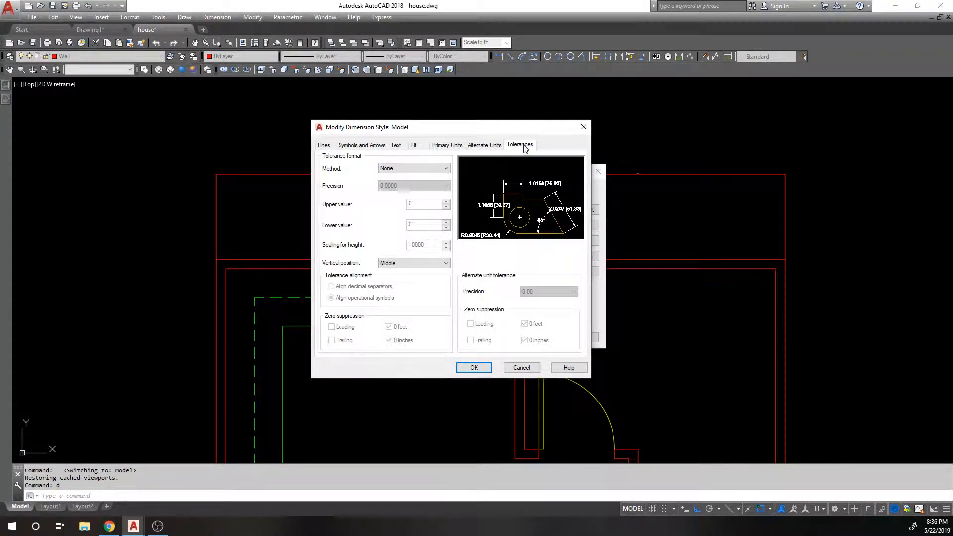
pyautogui.click(414, 167)
pyautogui.click(413, 165)
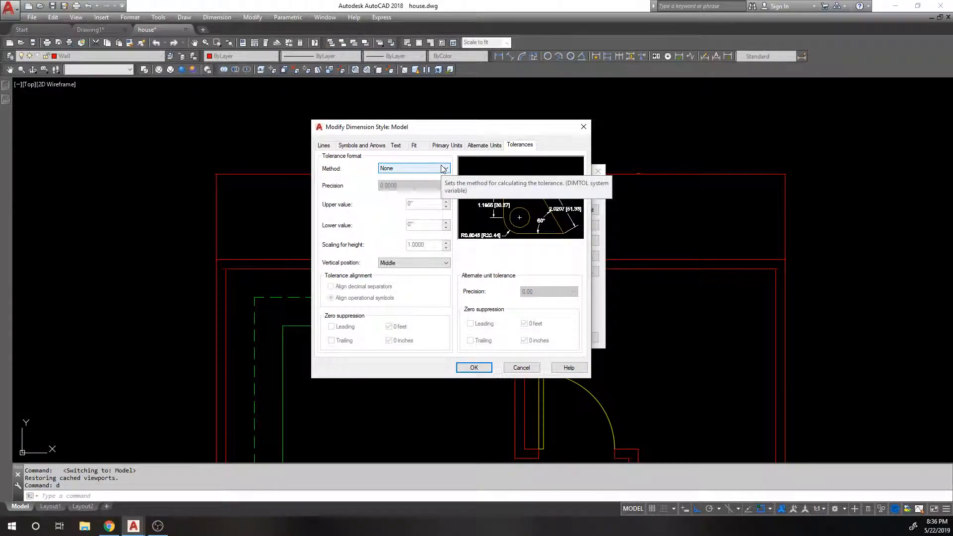
pyautogui.click(496, 147)
pyautogui.click(447, 145)
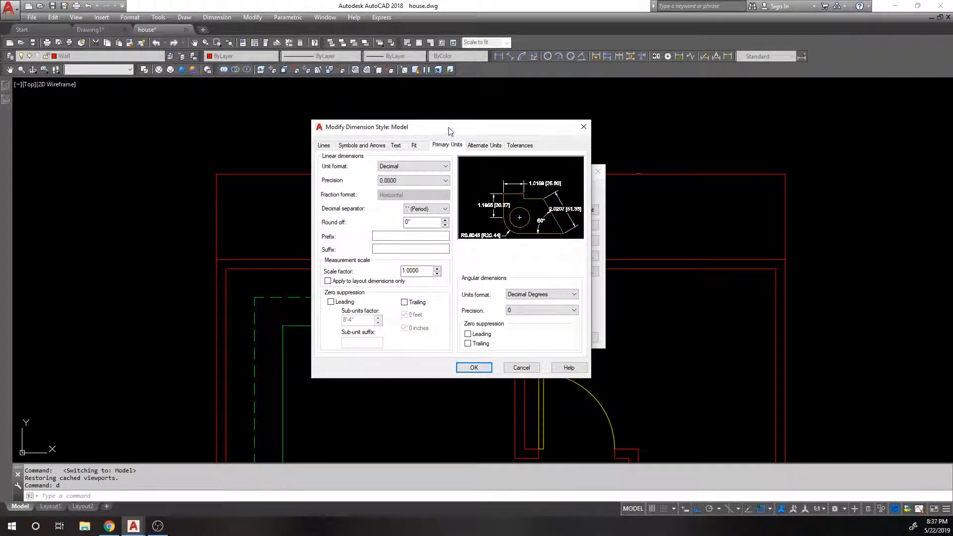
pyautogui.click(519, 146)
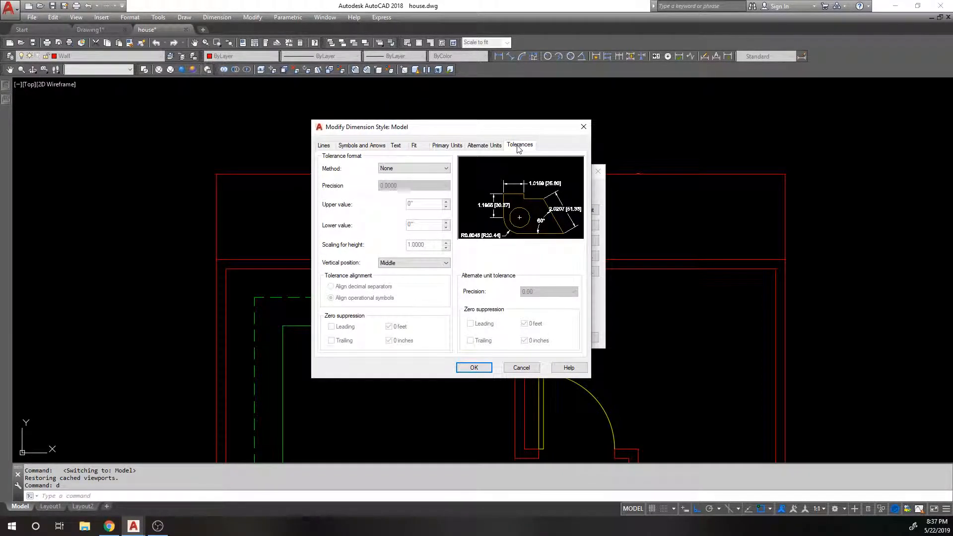
# Consult the help on the dimension style dialog boxes and the About Dimension Styles topic, and close the help.
pyautogui.press('F1')
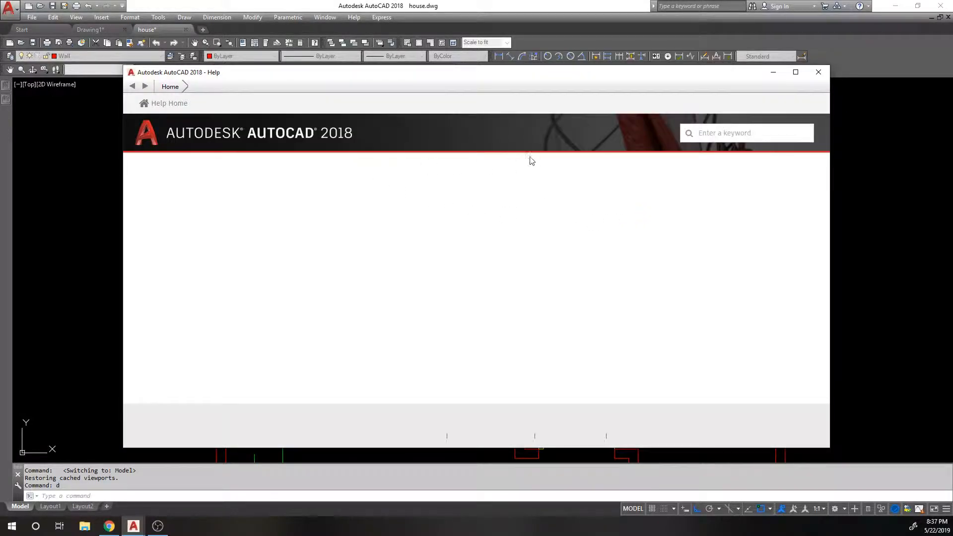
pyautogui.scroll(-2, 525, 196)
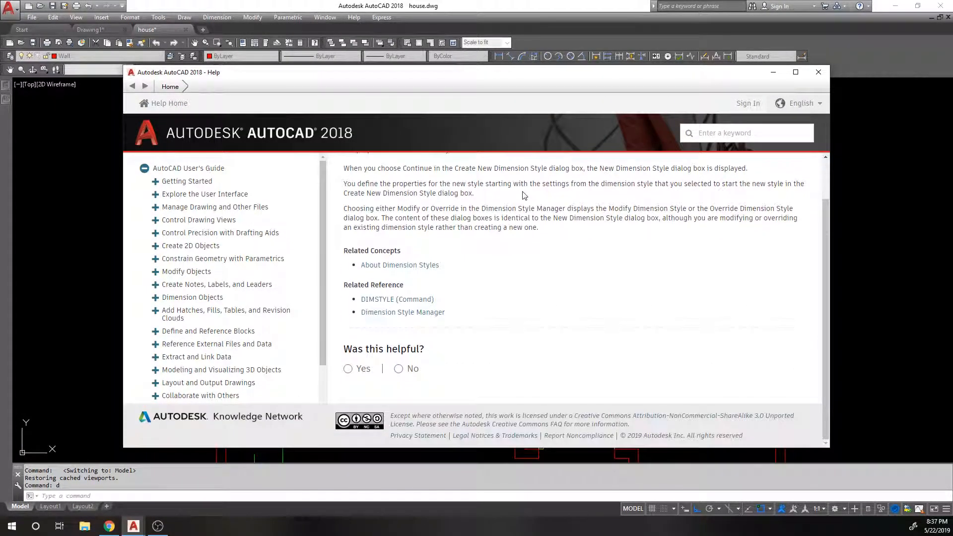
pyautogui.scroll(2, 481, 206)
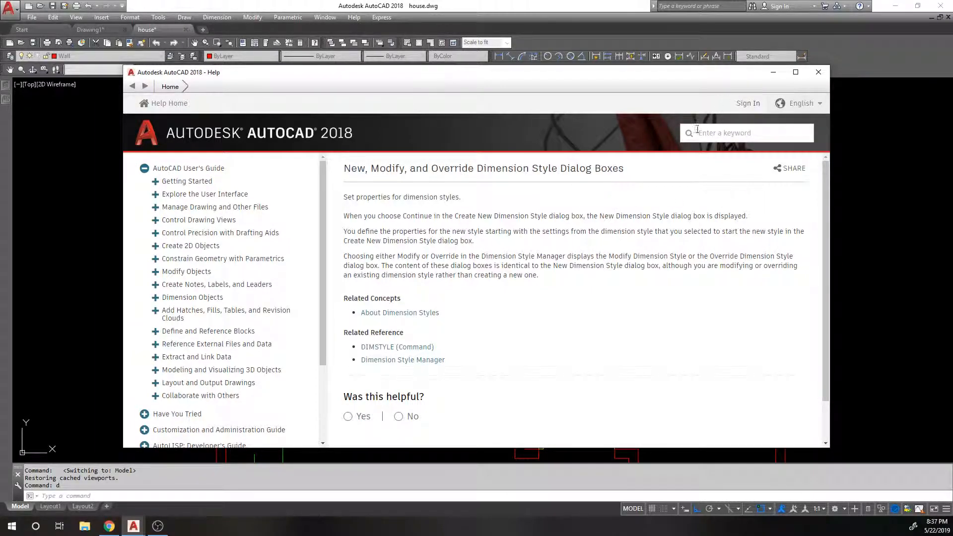
pyautogui.click(424, 313)
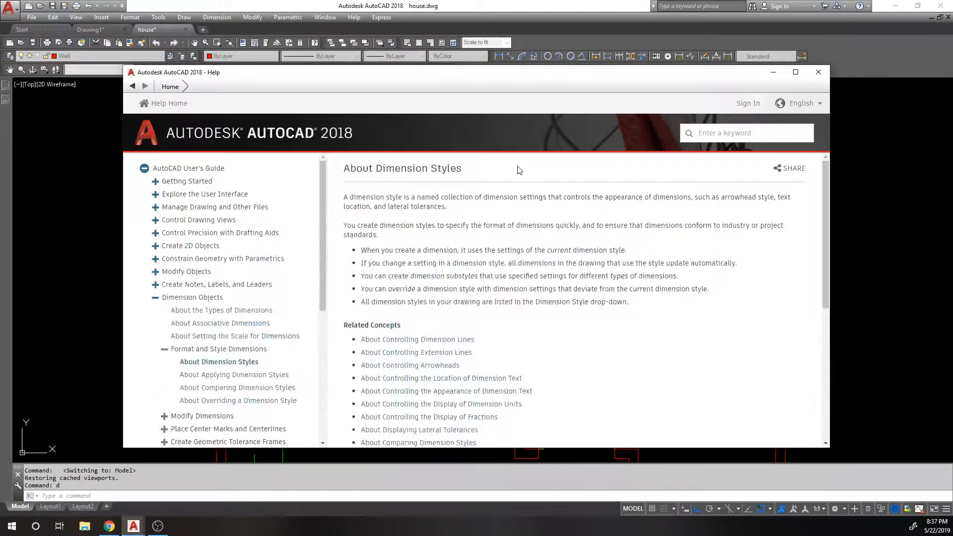
pyautogui.scroll(-3, 519, 169)
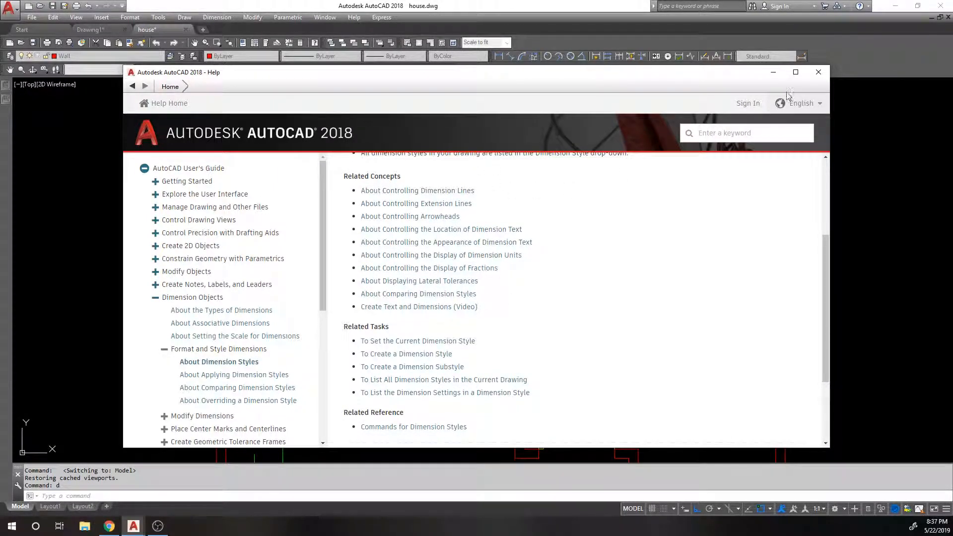
pyautogui.click(828, 73)
# Look through the Model style's line, arrow, text, primary unit and tolerance settings once more.
pyautogui.click(324, 145)
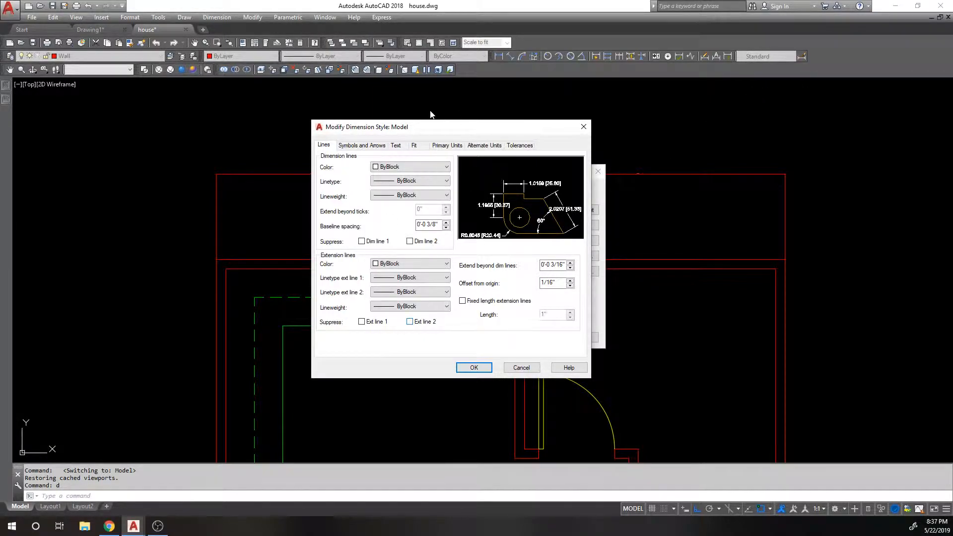
pyautogui.click(368, 145)
pyautogui.click(396, 145)
pyautogui.click(447, 145)
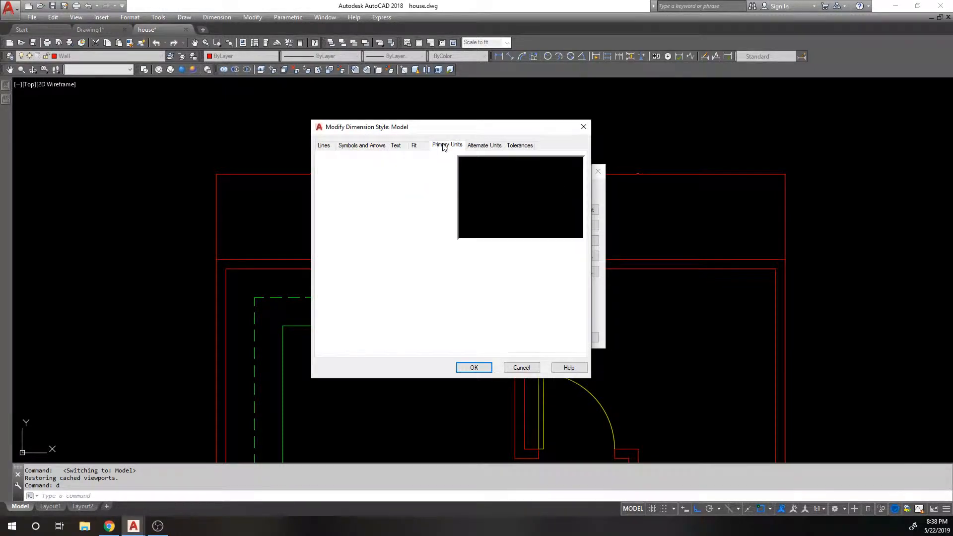
pyautogui.click(520, 146)
pyautogui.click(324, 145)
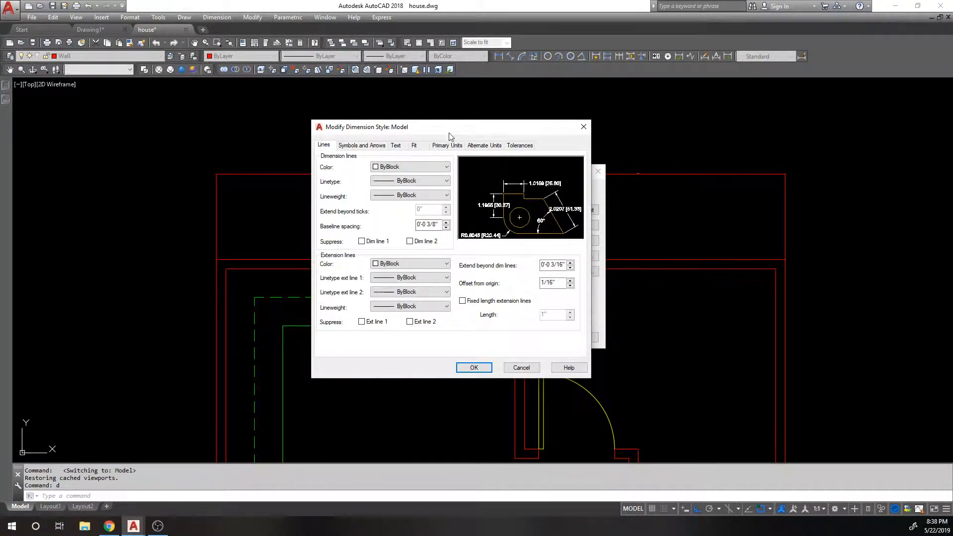
# Set the Model style's overall dimension scale to 48 and save the style.
pyautogui.moveTo(453, 131); pyautogui.dragTo(462, 112)
pyautogui.click(423, 126)
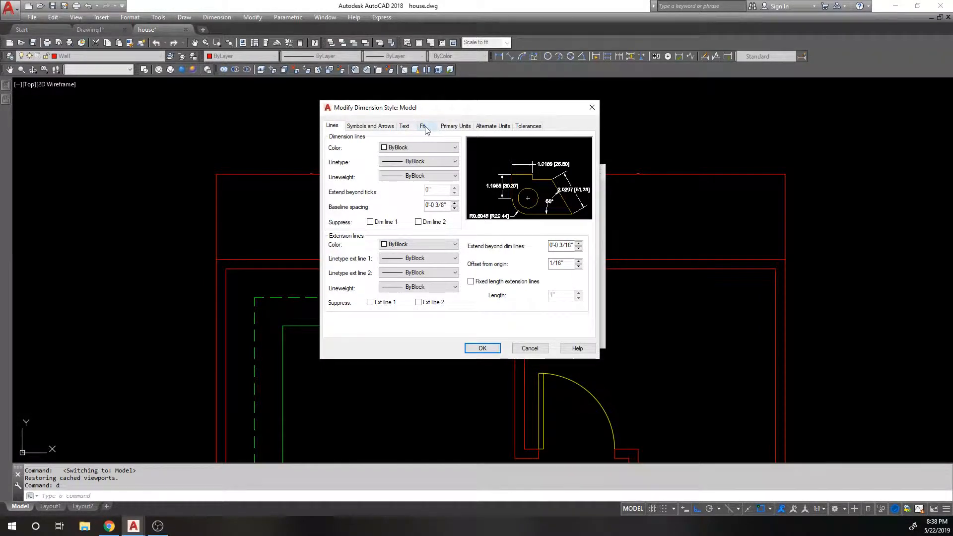
pyautogui.doubleClick(565, 260)
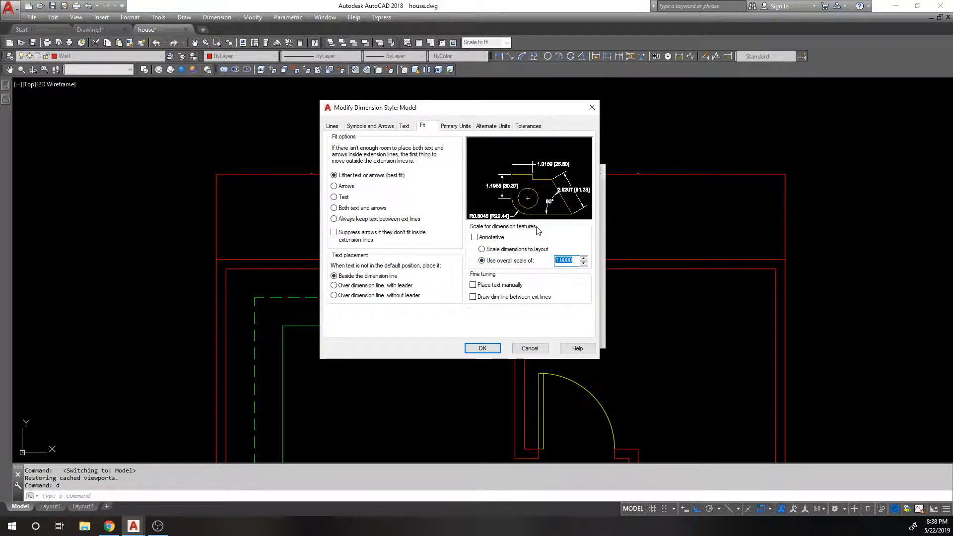
pyautogui.write('48')
pyautogui.click(483, 348)
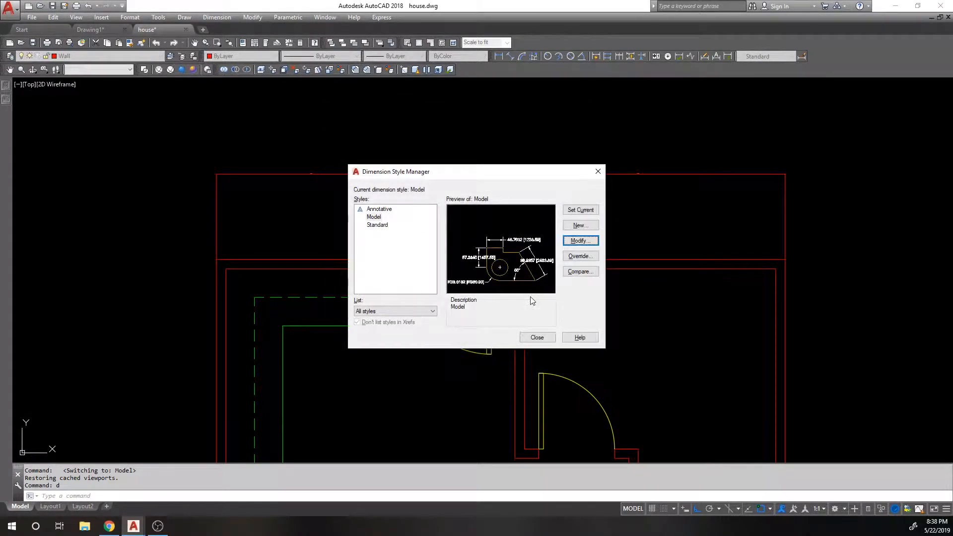
pyautogui.click(546, 341)
# Assign the Model dimension style to the three horizontal dimensions above the floor plan's upper wall.
pyautogui.click(565, 195)
pyautogui.click(306, 137)
pyautogui.click(767, 56)
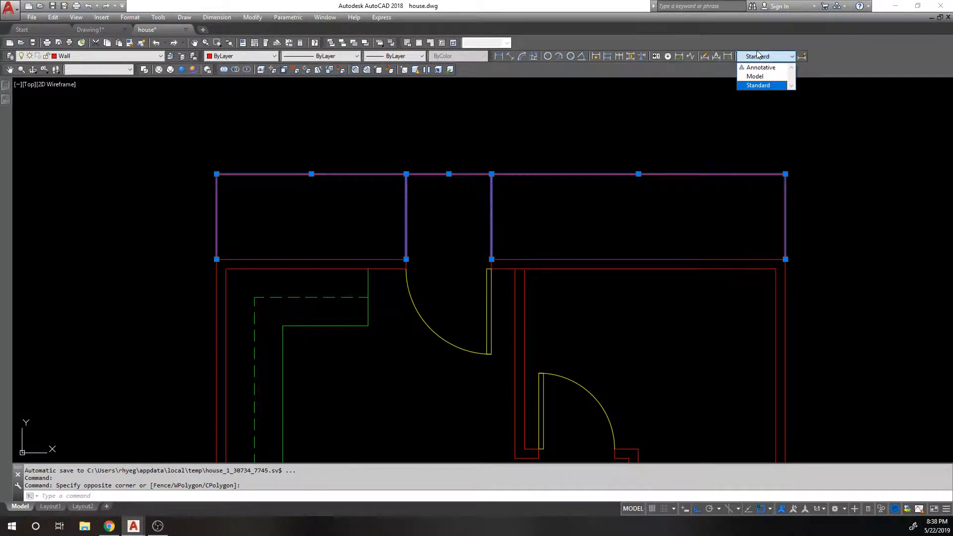
pyautogui.click(761, 78)
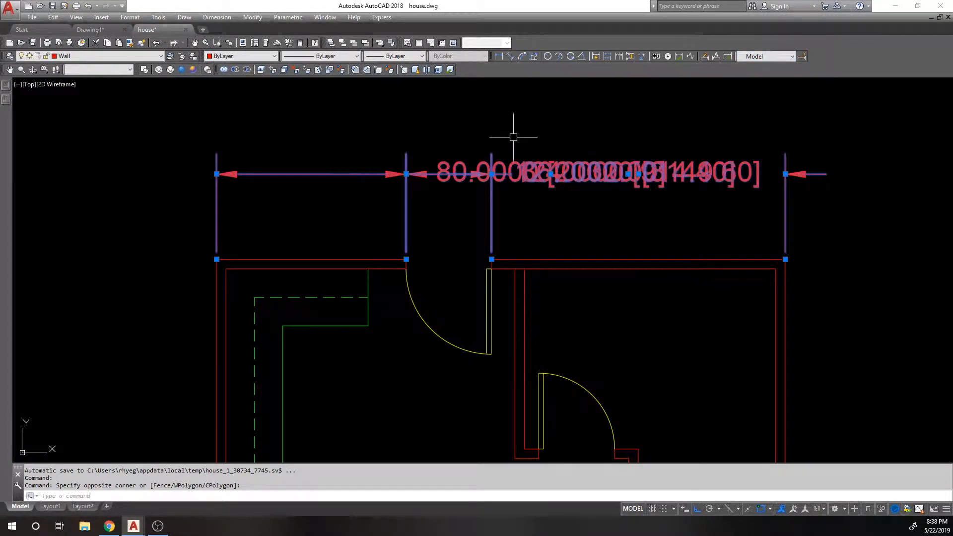
pyautogui.press('Escape')
# Modify the Model dimension style to use an overall scale of 24.
pyautogui.write('d')
pyautogui.press('Return')
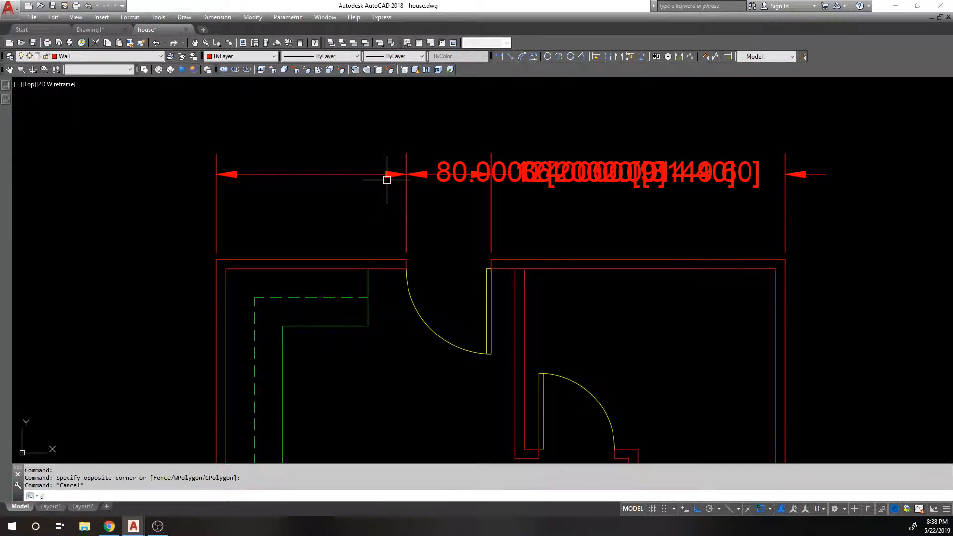
pyautogui.click(578, 240)
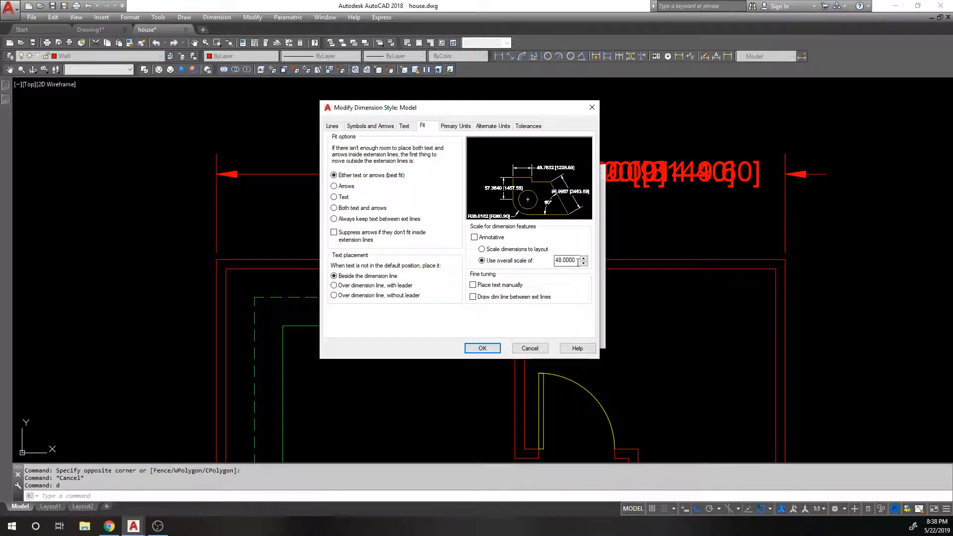
pyautogui.write('24')
pyautogui.click(483, 349)
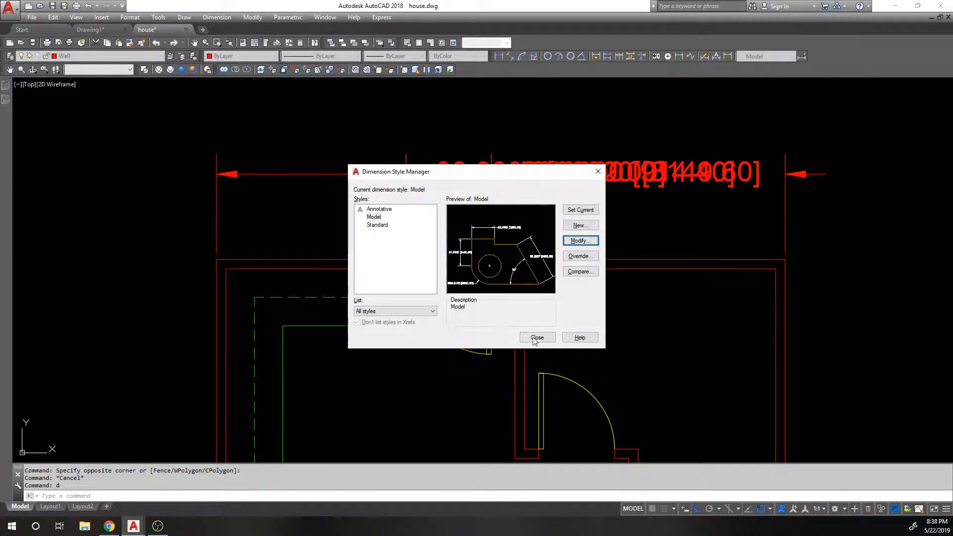
pyautogui.click(538, 340)
# Reopen the Model dimension style for modification and turn off the display of alternate units.
pyautogui.press('Return')
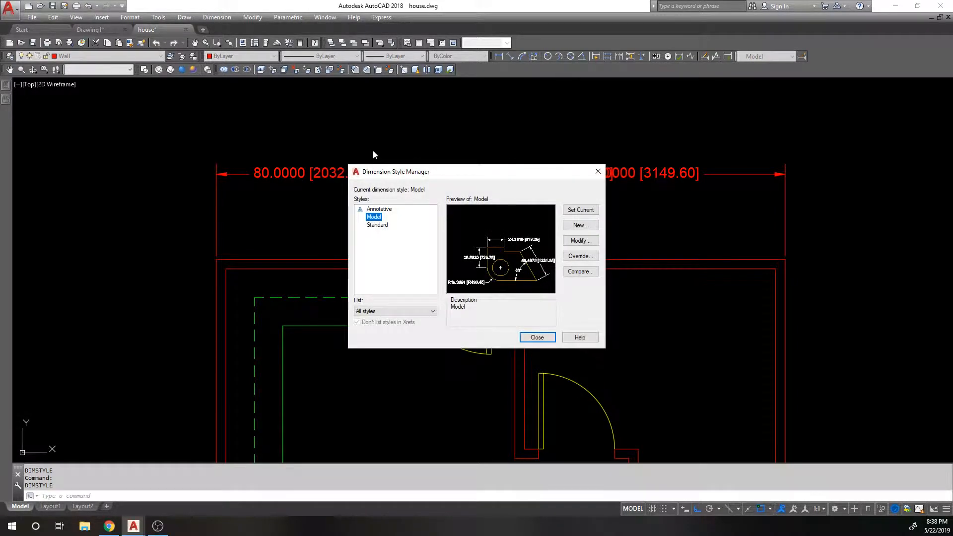
pyautogui.click(580, 240)
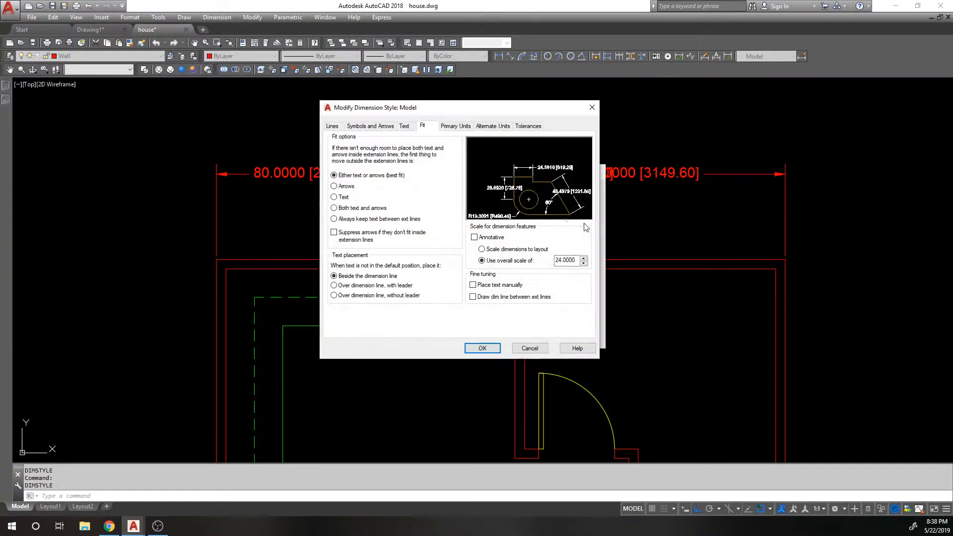
pyautogui.click(528, 127)
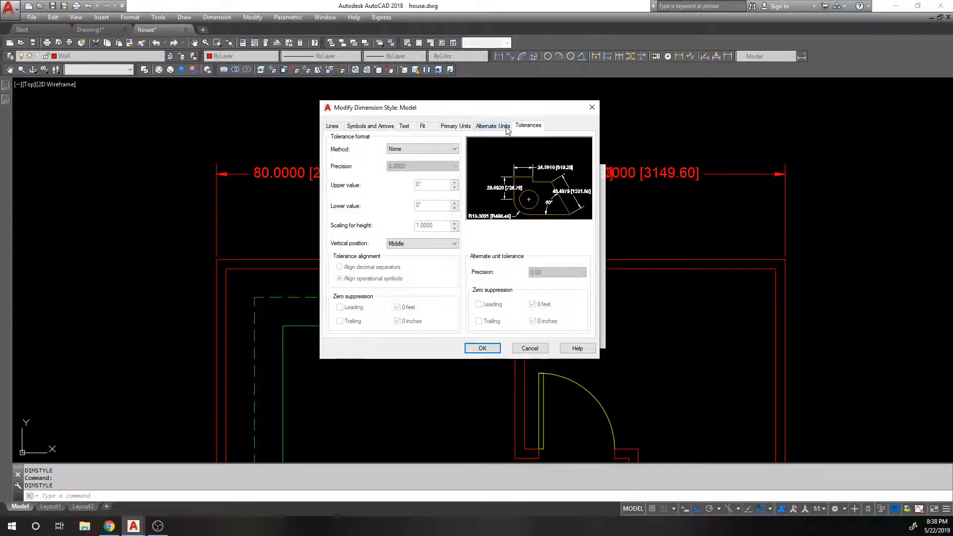
pyautogui.click(492, 127)
pyautogui.click(340, 141)
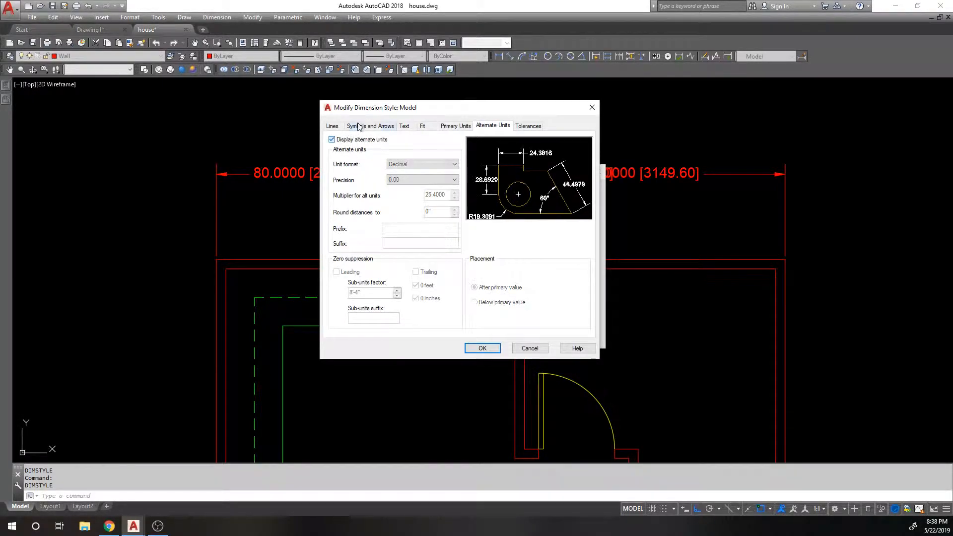
# Set the Model style's overall dimension scale to 12 and save the style changes.
pyautogui.click(419, 127)
pyautogui.click(411, 128)
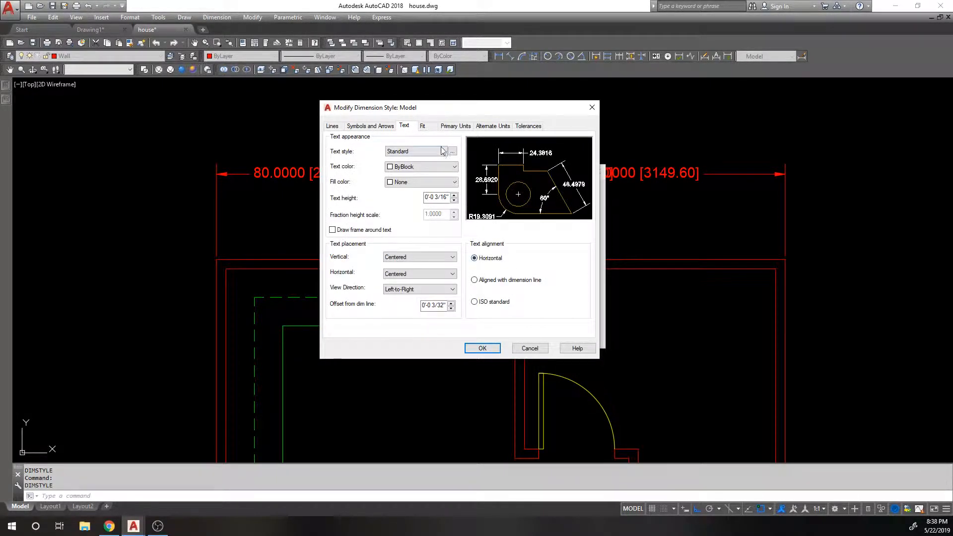
pyautogui.click(423, 126)
pyautogui.doubleClick(576, 261)
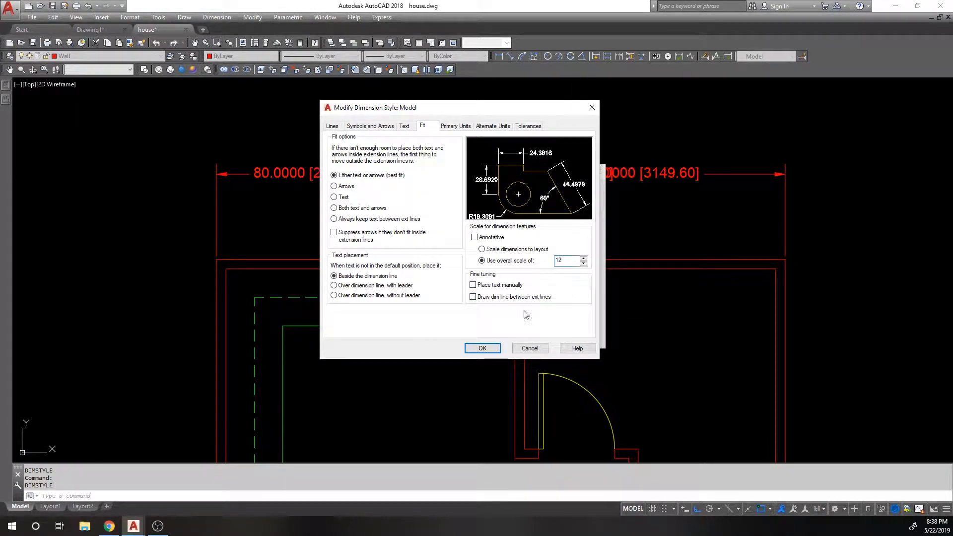
pyautogui.click(482, 348)
pyautogui.click(537, 337)
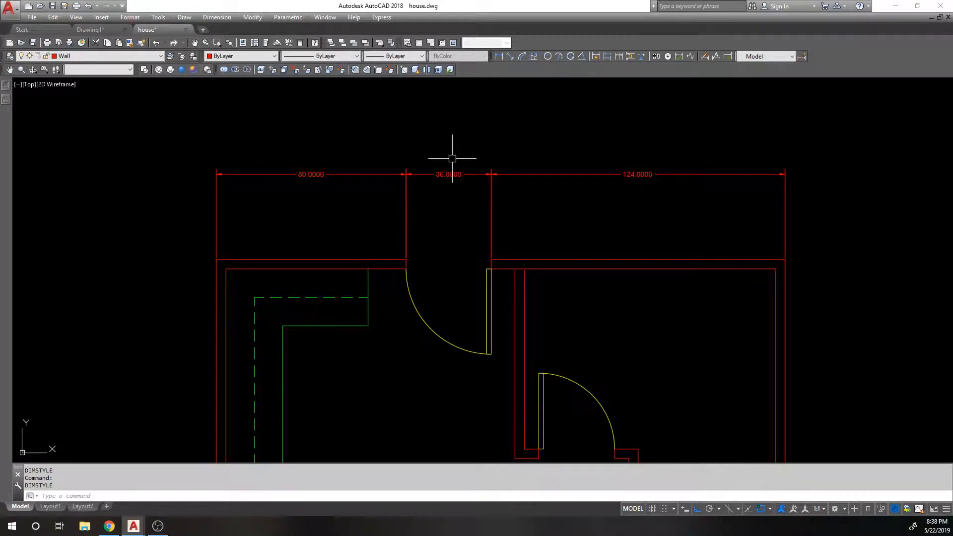
# Override the overall dimension scale of the leftmost horizontal dimension above the plan to 16 in its properties.
pyautogui.click(357, 198)
pyautogui.click(305, 132)
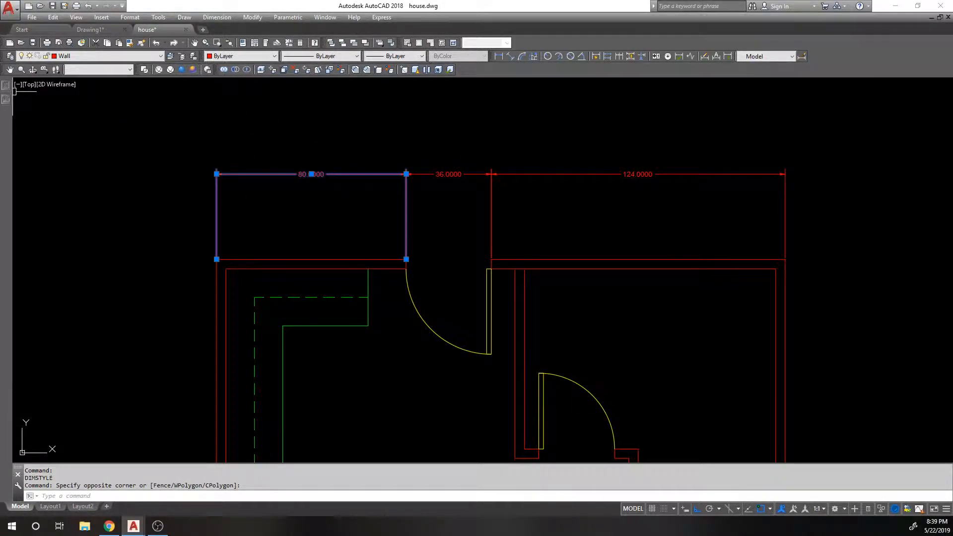
pyautogui.moveTo(5, 86)
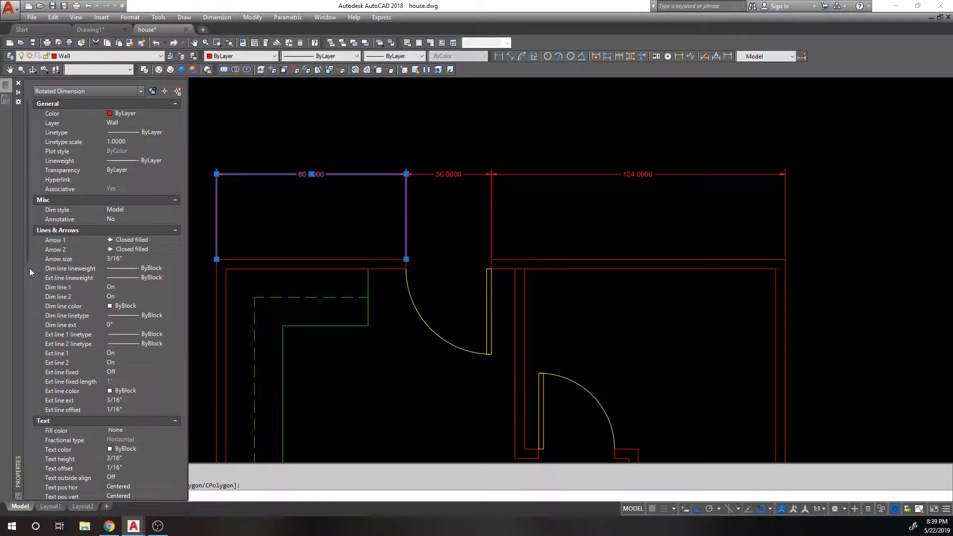
pyautogui.scroll(-8, 28, 267)
pyautogui.scroll(-4, 20, 390)
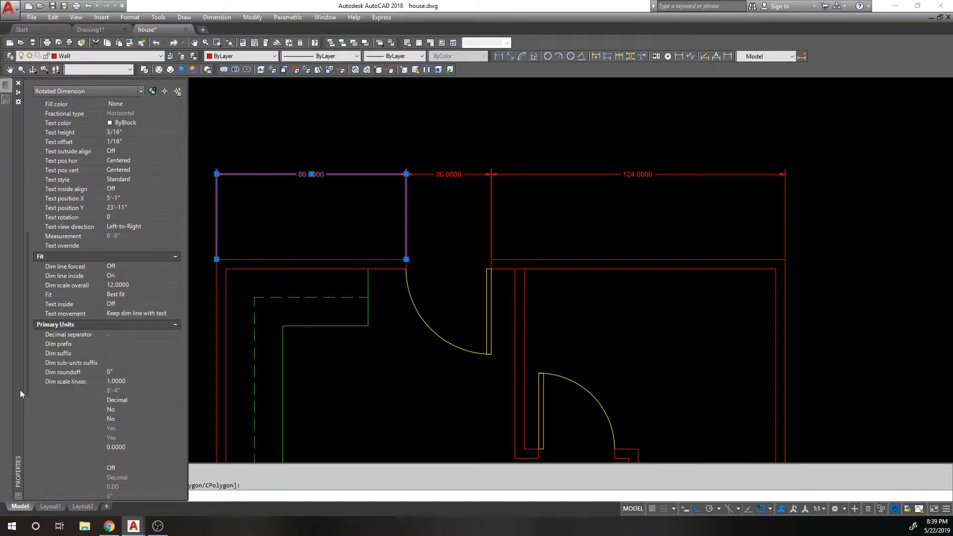
pyautogui.click(132, 286)
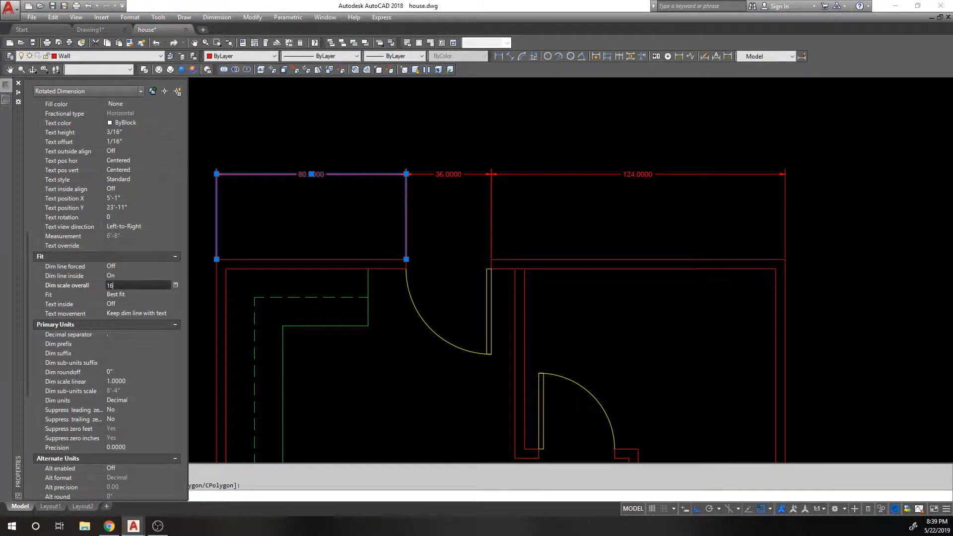
pyautogui.press('Tab')
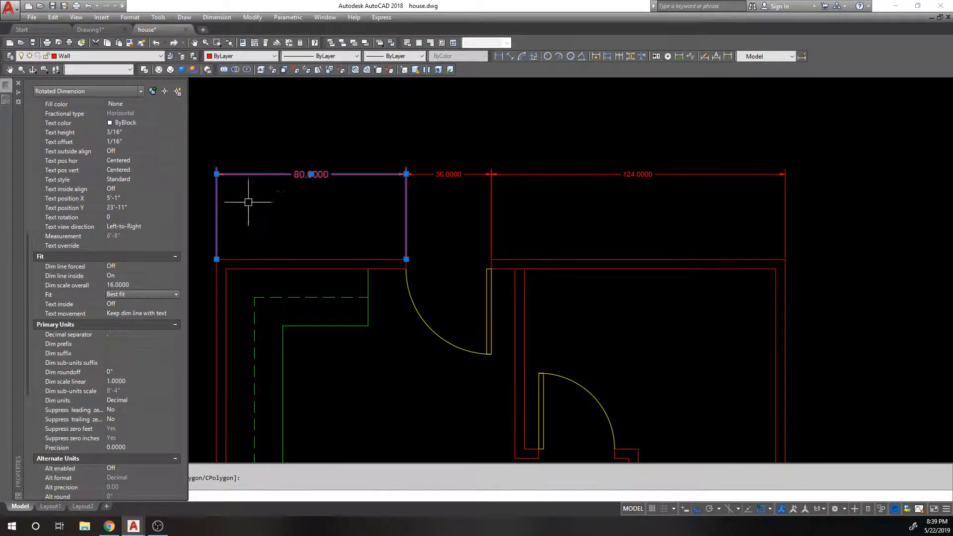
pyautogui.press('Escape')
pyautogui.click(596, 206)
pyautogui.click(475, 146)
pyautogui.moveTo(9, 103)
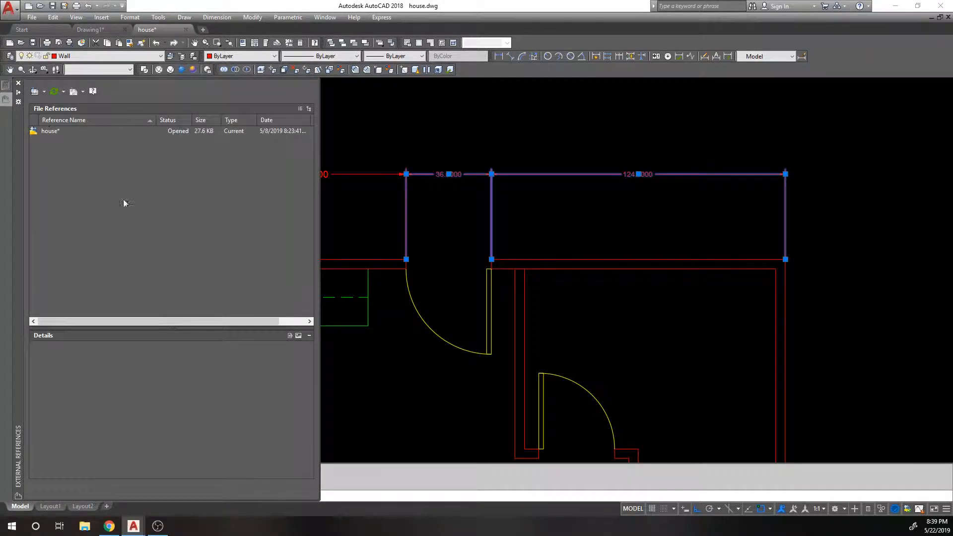
pyautogui.press('Escape')
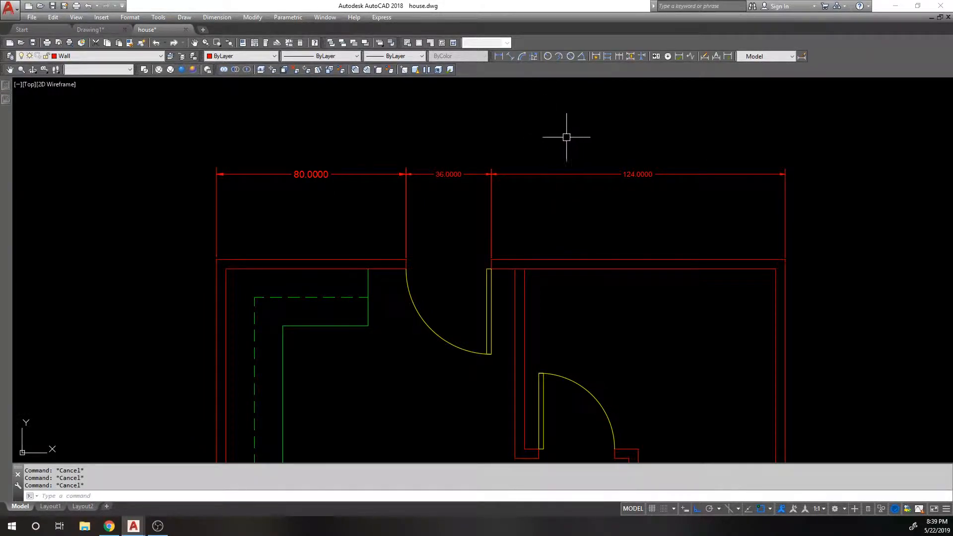
# Modify the Model dimension style to use an overall scale of 24 and close the style manager.
pyautogui.write('d')
pyautogui.press('Return')
pyautogui.click(579, 241)
pyautogui.moveTo(576, 261); pyautogui.dragTo(511, 263)
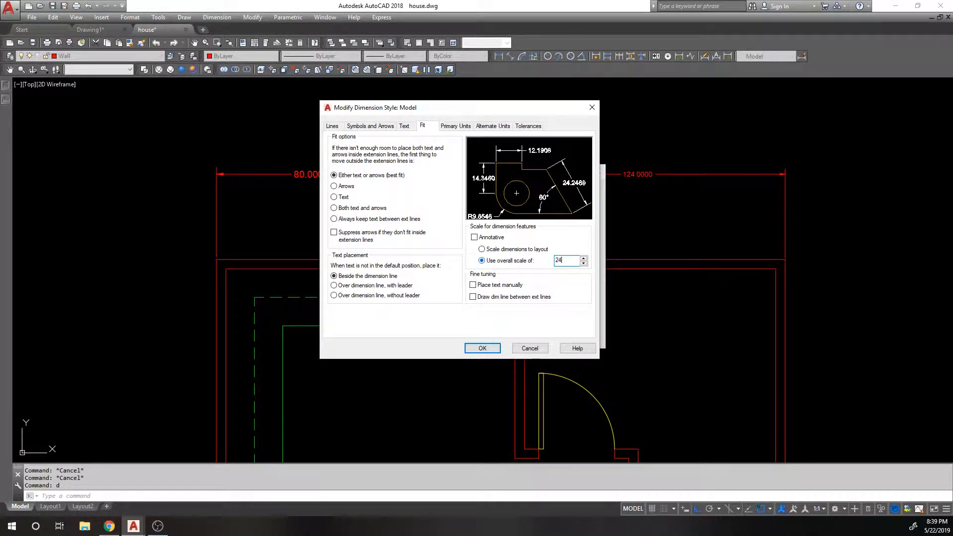
pyautogui.click(483, 348)
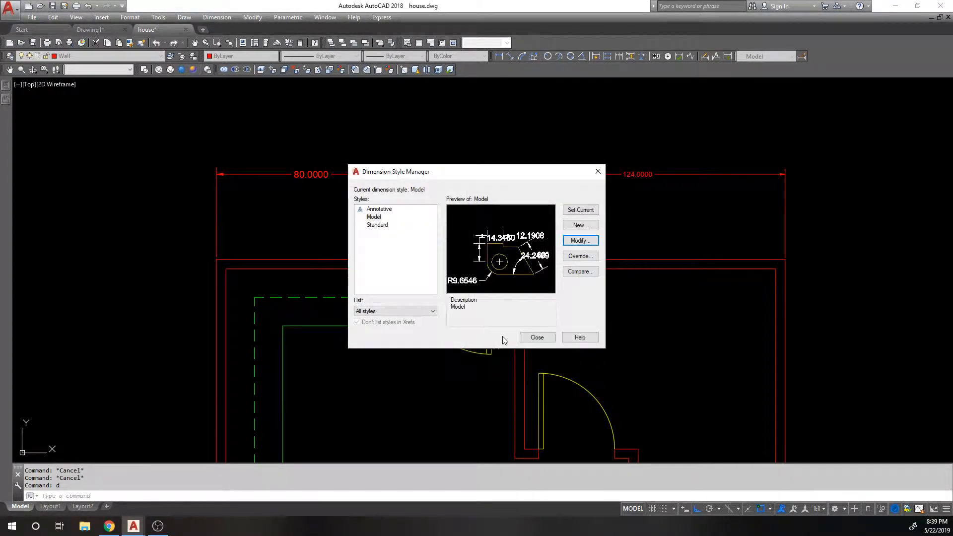
pyautogui.click(538, 336)
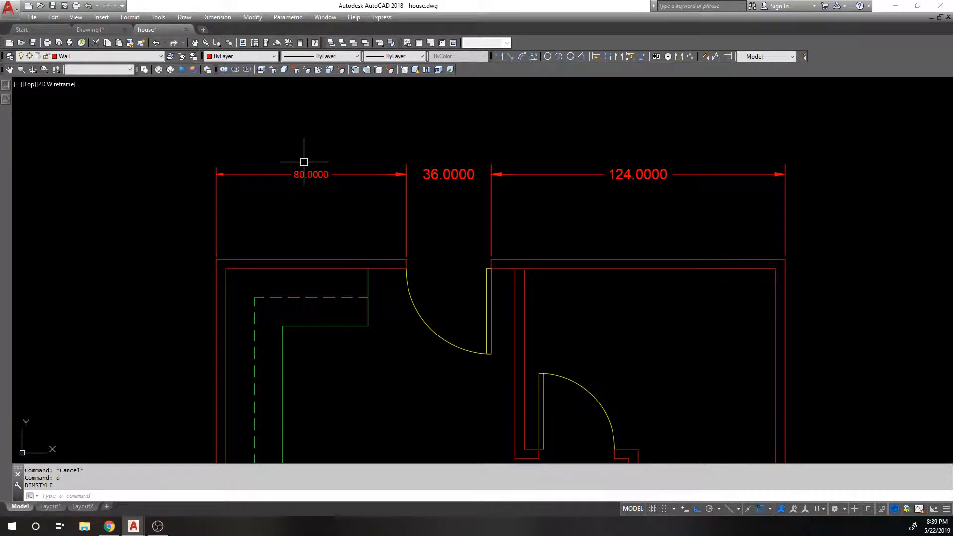
pyautogui.click(300, 187)
pyautogui.click(202, 121)
pyautogui.moveTo(9, 100)
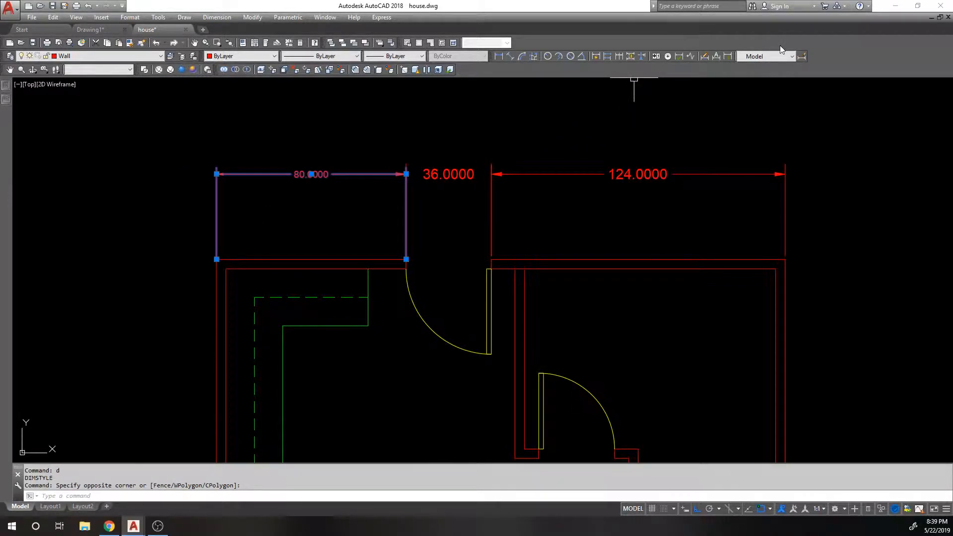
pyautogui.press('Escape')
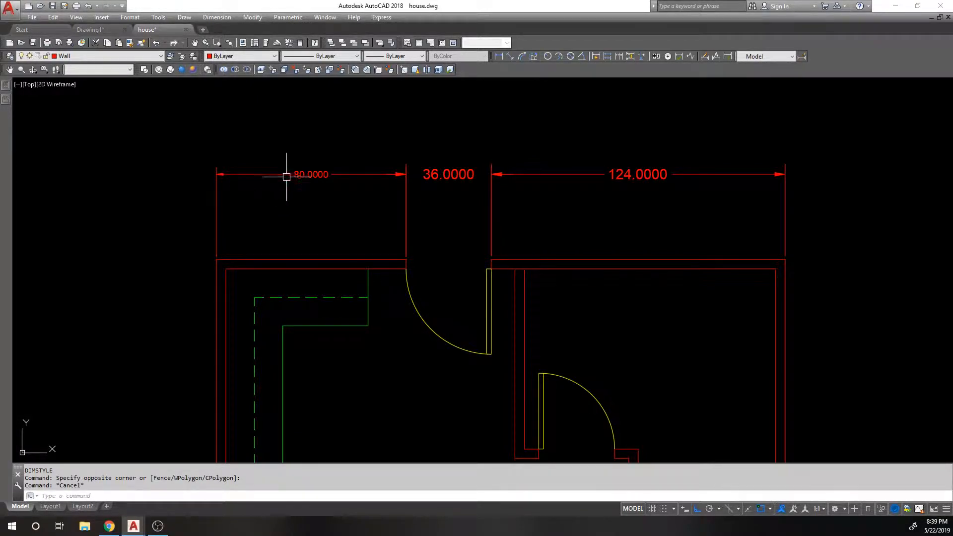
pyautogui.scroll(3, 427, 208)
pyautogui.scroll(-2, 417, 209)
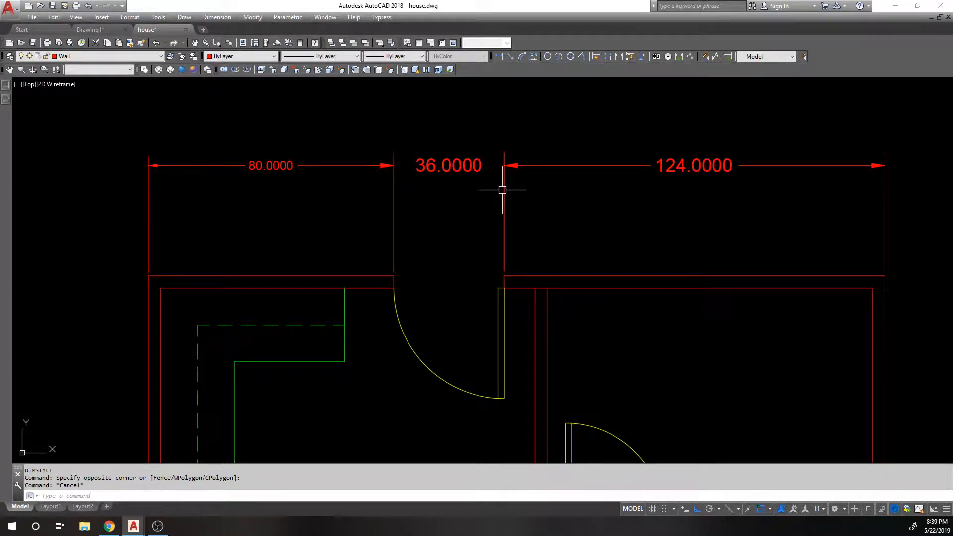
pyautogui.scroll(-2, 494, 189)
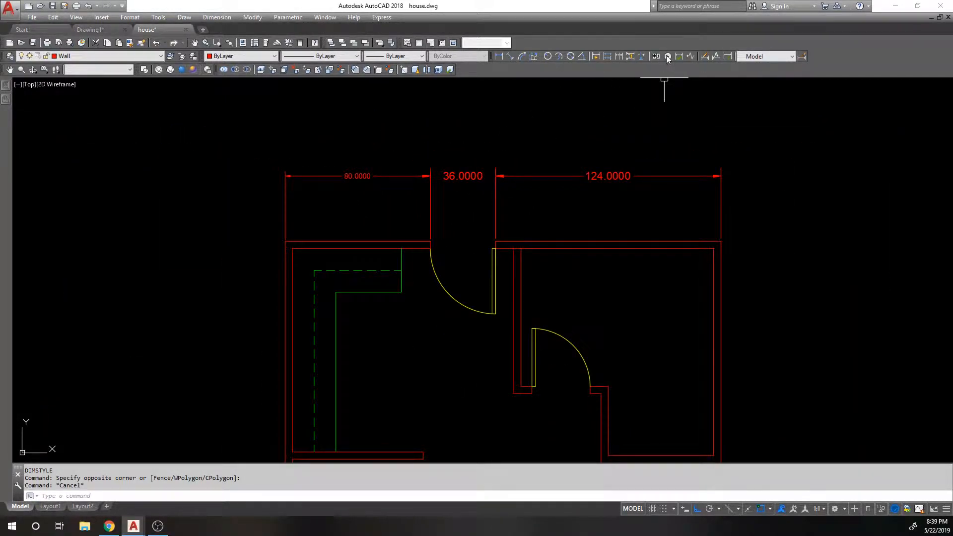
pyautogui.moveTo(544, 136); pyautogui.dragTo(561, 91, button='middle')
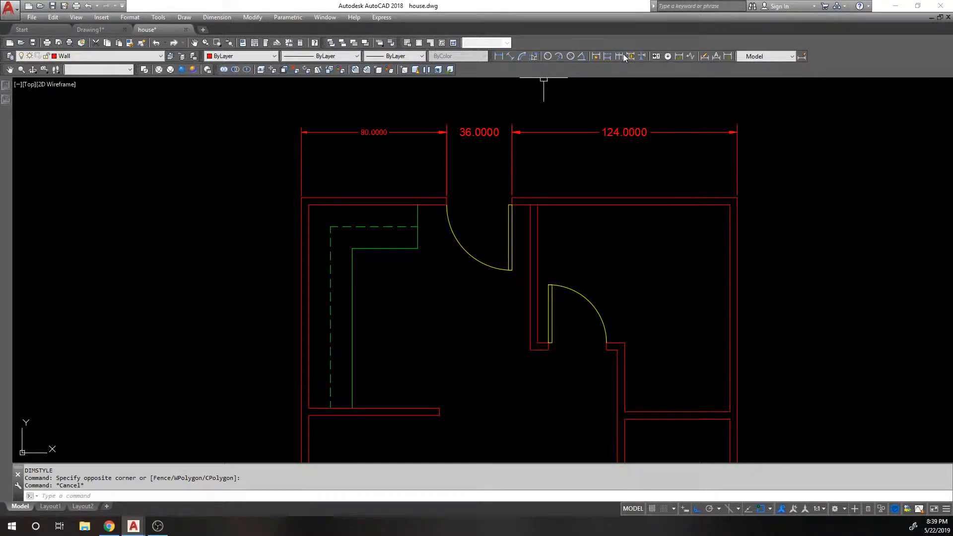
pyautogui.moveTo(651, 94); pyautogui.dragTo(634, 98, button='middle')
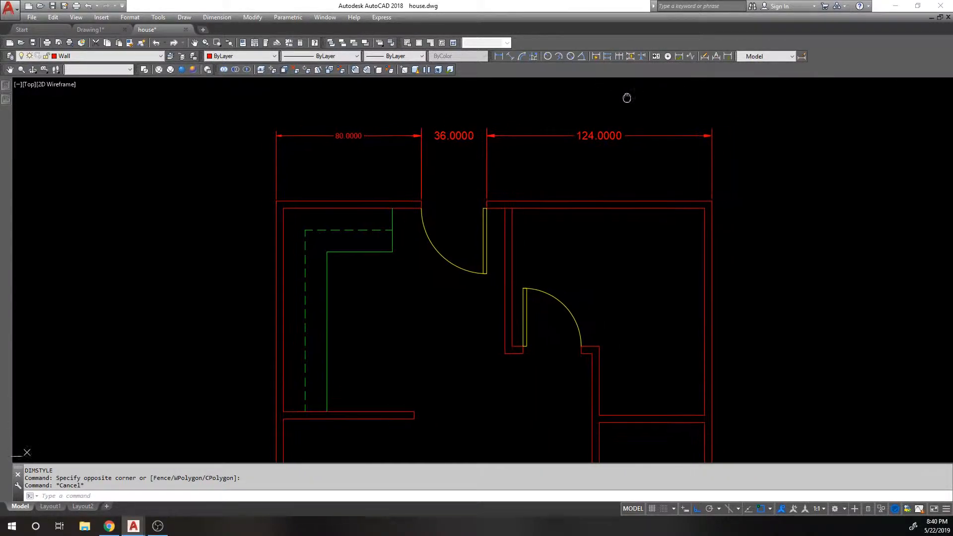
pyautogui.scroll(1, 634, 97)
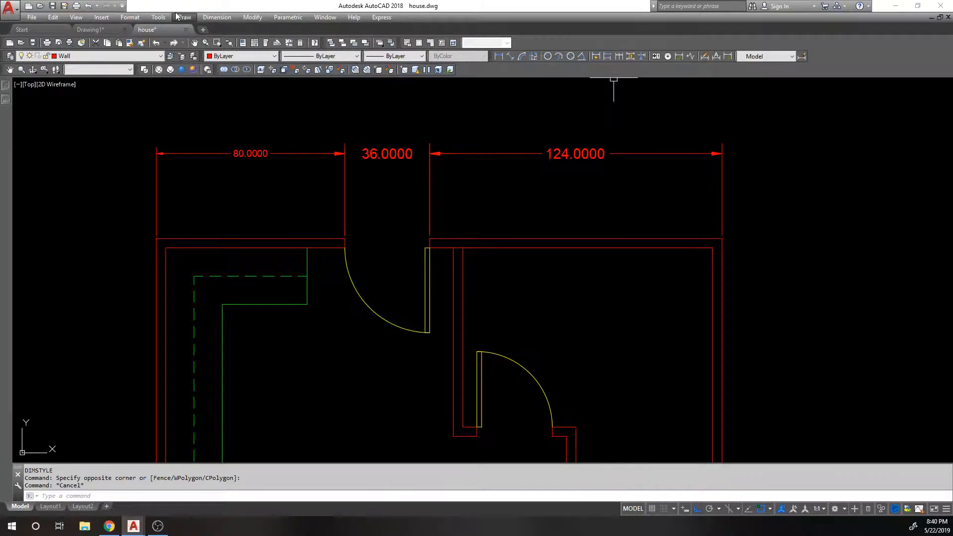
pyautogui.click(217, 17)
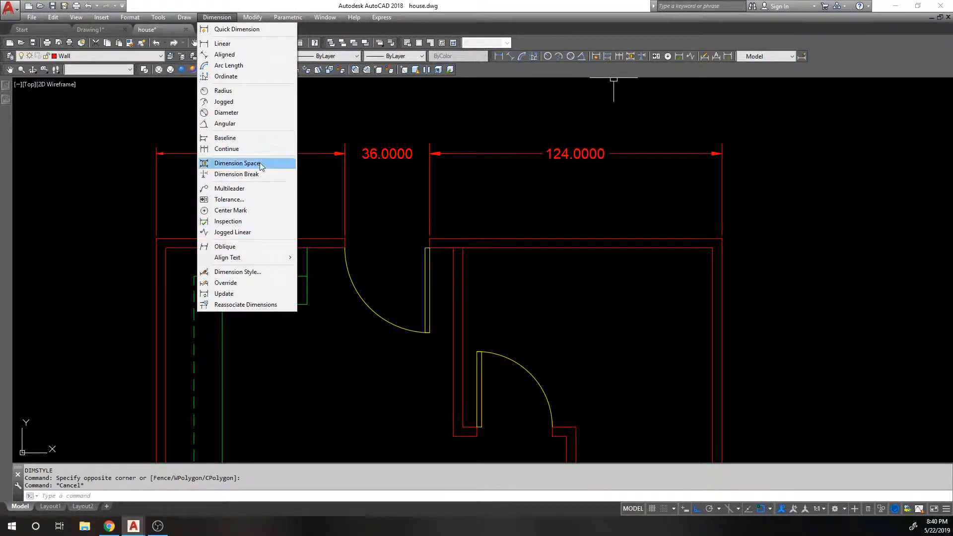
pyautogui.moveTo(287, 257)
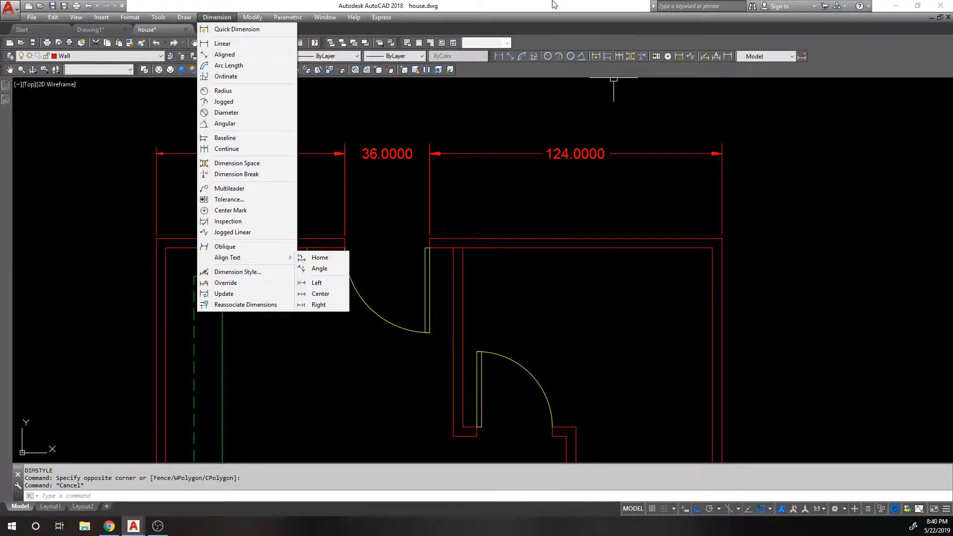
pyautogui.click(547, 7)
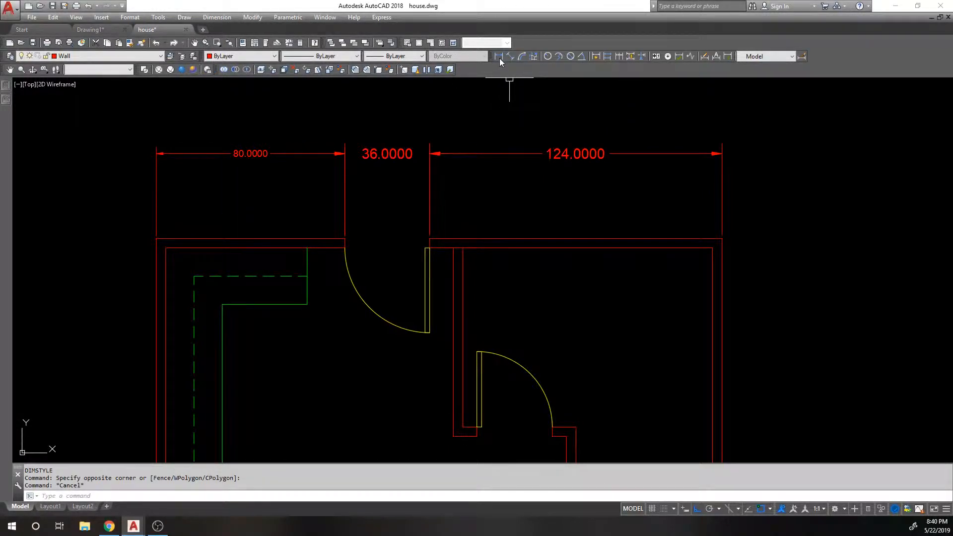
# Draw a diagonal line about 90 inches long in the empty space left of the floor plan, with Ortho off.
pyautogui.scroll(-3, 508, 94)
pyautogui.moveTo(509, 268); pyautogui.dragTo(523, 245, button='middle')
pyautogui.moveTo(444, 225); pyautogui.dragTo(465, 236, button='middle')
pyautogui.write('l')
pyautogui.press('Return')
pyautogui.click(220, 163)
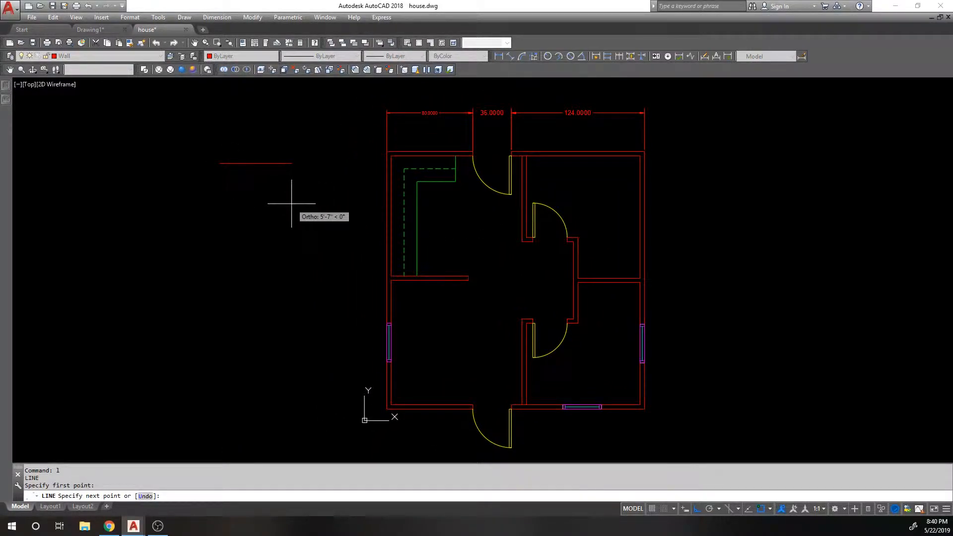
pyautogui.press('F8')
pyautogui.click(297, 222)
pyautogui.press('Return')
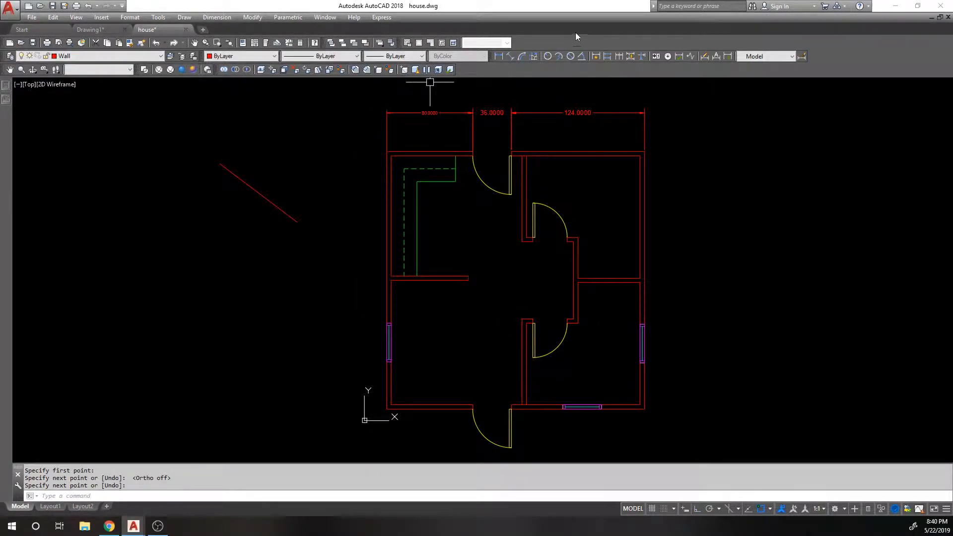
# Add an aligned dimension between the two endpoints of the diagonal line, placing it above the line.
pyautogui.click(507, 56)
pyautogui.click(221, 163)
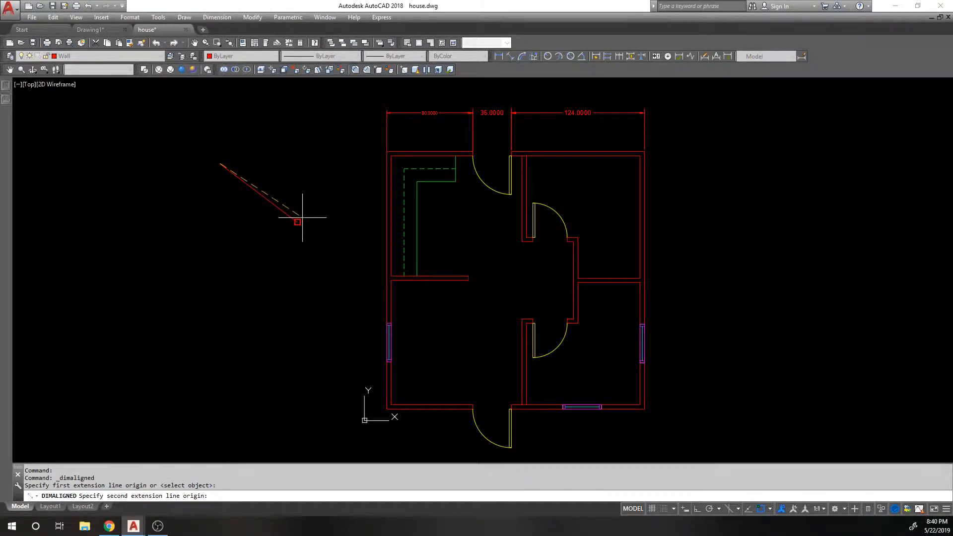
pyautogui.click(297, 222)
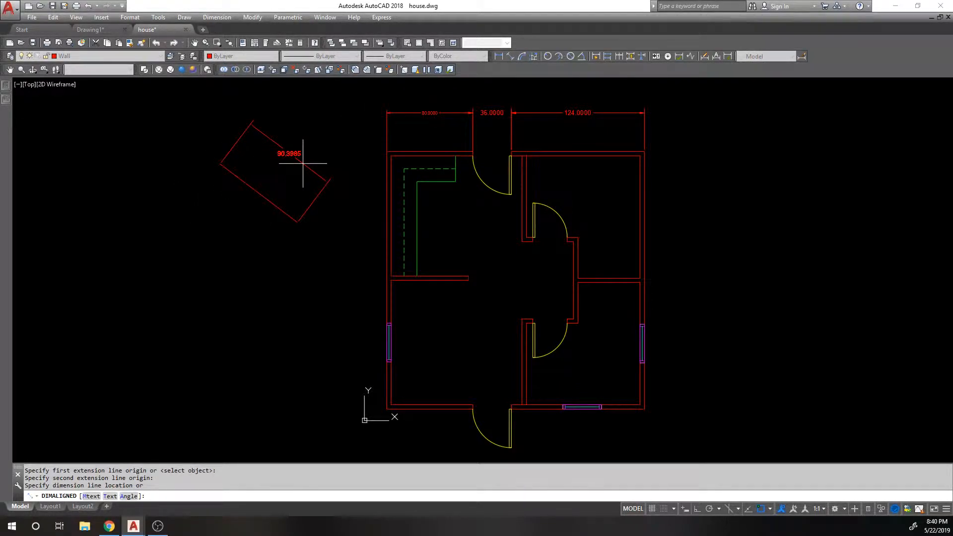
pyautogui.scroll(3, 305, 159)
pyautogui.click(287, 162)
pyautogui.scroll(-2, 393, 213)
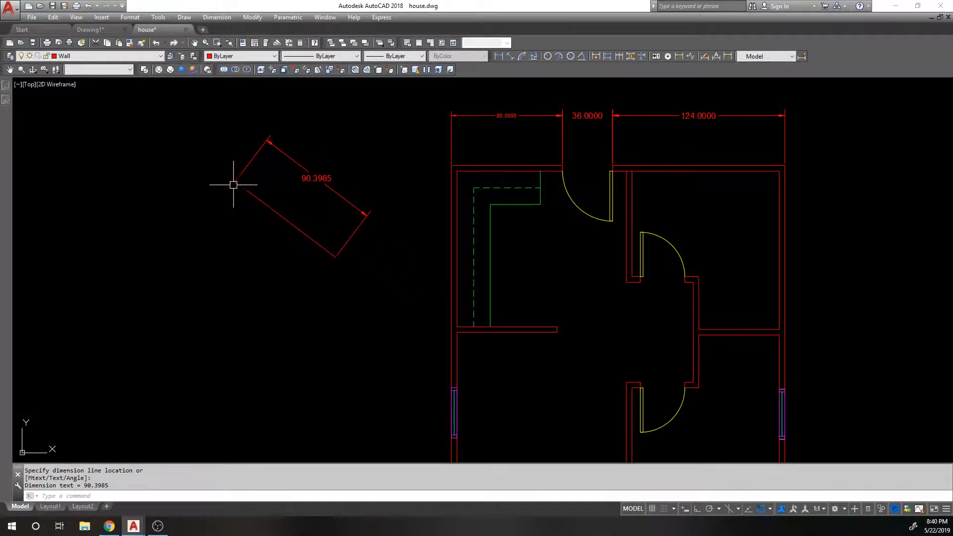
# Erase the aligned dimension from the diagonal line.
pyautogui.click(313, 206)
pyautogui.click(292, 149)
pyautogui.write('e')
pyautogui.press('Return')
# Add a horizontal linear dimension between the diagonal line's endpoints, placed above the line.
pyautogui.click(499, 56)
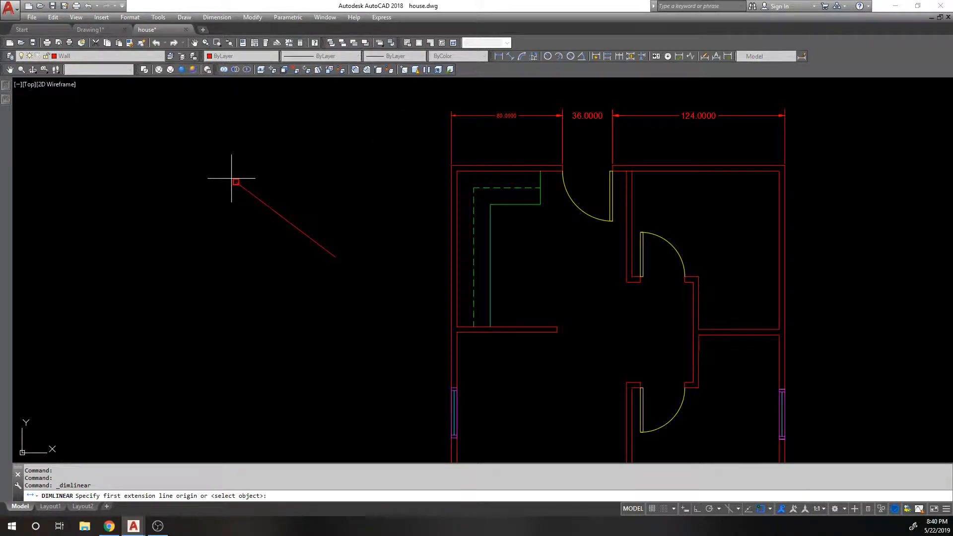
pyautogui.click(236, 182)
pyautogui.click(334, 254)
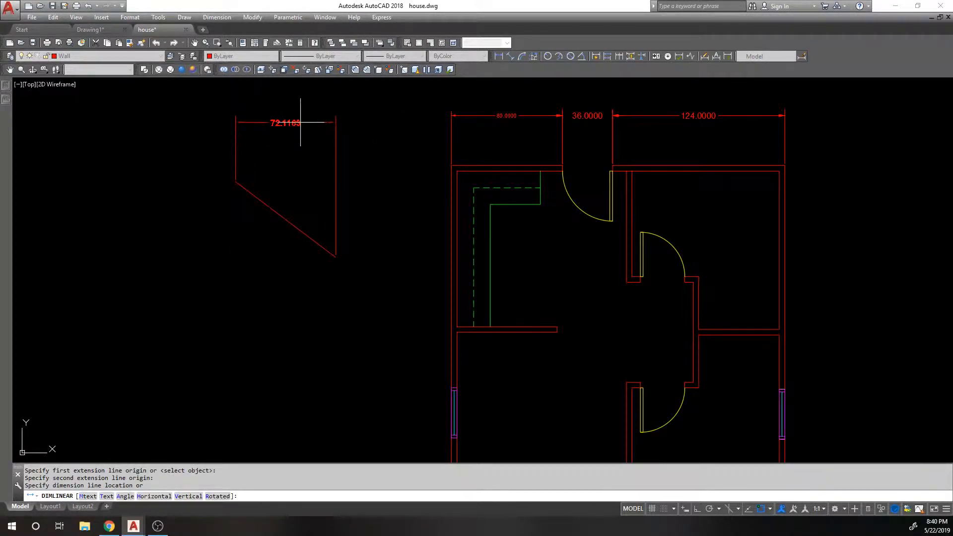
pyautogui.click(296, 129)
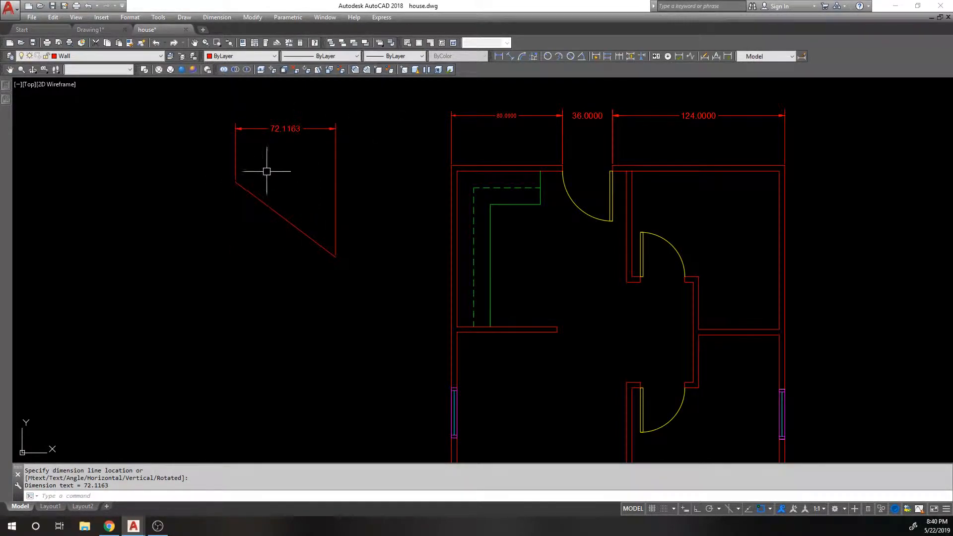
# Add an aligned dimension along the diagonal line, placed between the line and its horizontal dimension.
pyautogui.click(511, 56)
pyautogui.click(236, 183)
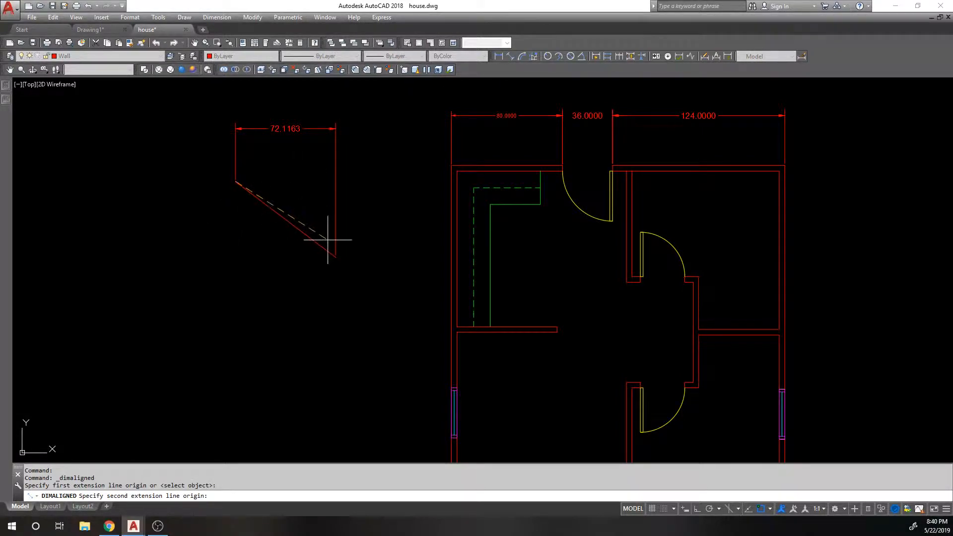
pyautogui.click(334, 255)
pyautogui.click(321, 185)
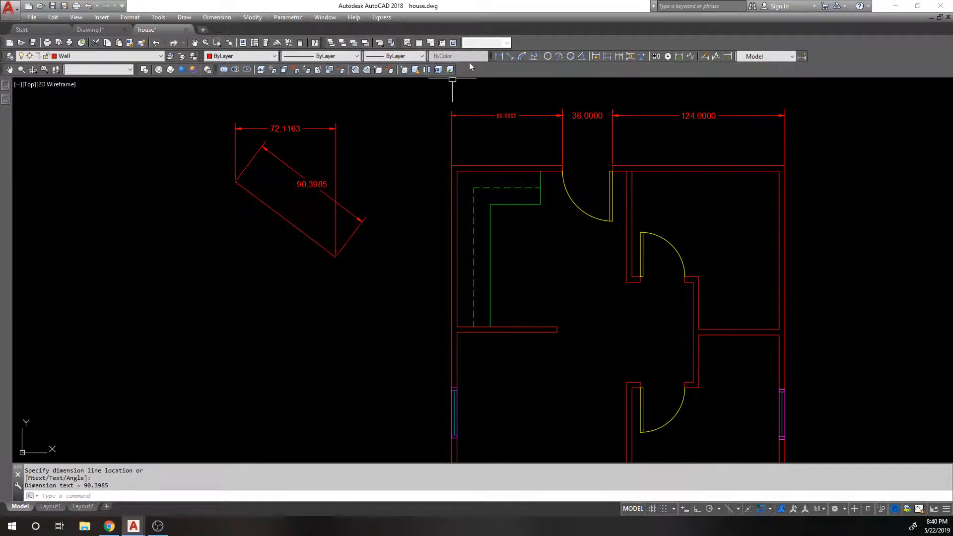
# Add a vertical linear dimension between the diagonal line's endpoints, placed to the left of the line.
pyautogui.click(498, 56)
pyautogui.click(236, 182)
pyautogui.click(335, 256)
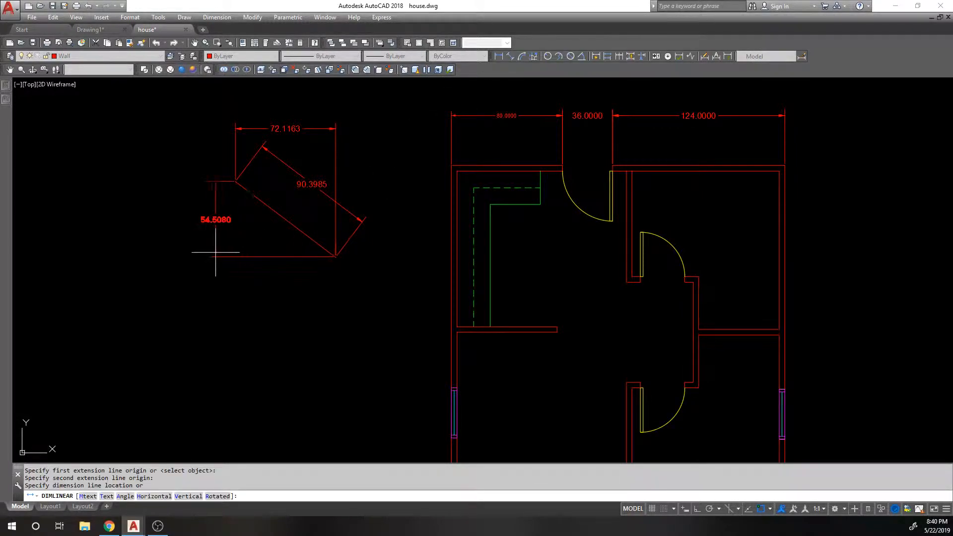
pyautogui.click(208, 246)
pyautogui.scroll(1, 331, 138)
pyautogui.click(310, 200)
pyautogui.press('Escape')
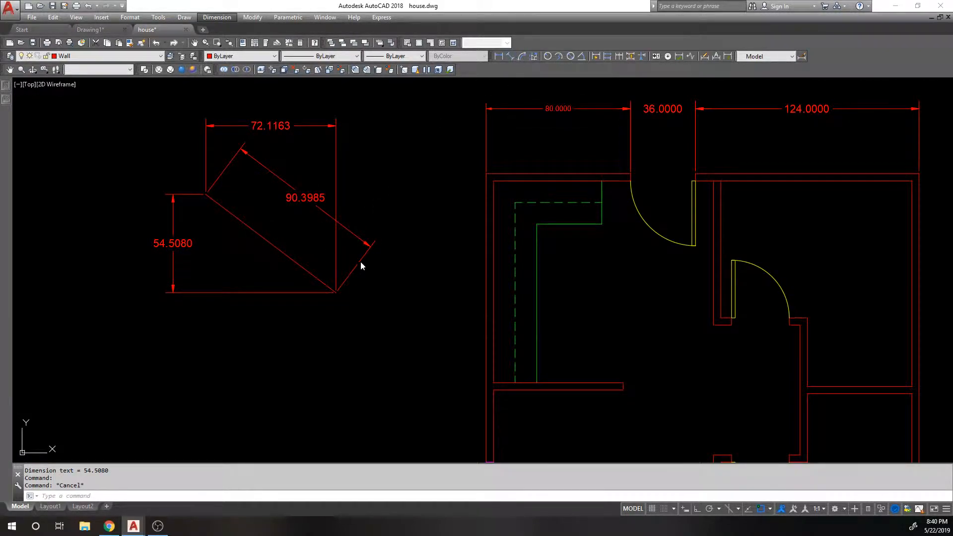
# Erase the diagonal line together with its horizontal, aligned and vertical dimensions.
pyautogui.click(367, 321)
pyautogui.click(353, 294)
pyautogui.click(328, 286)
pyautogui.click(339, 320)
pyautogui.click(107, 123)
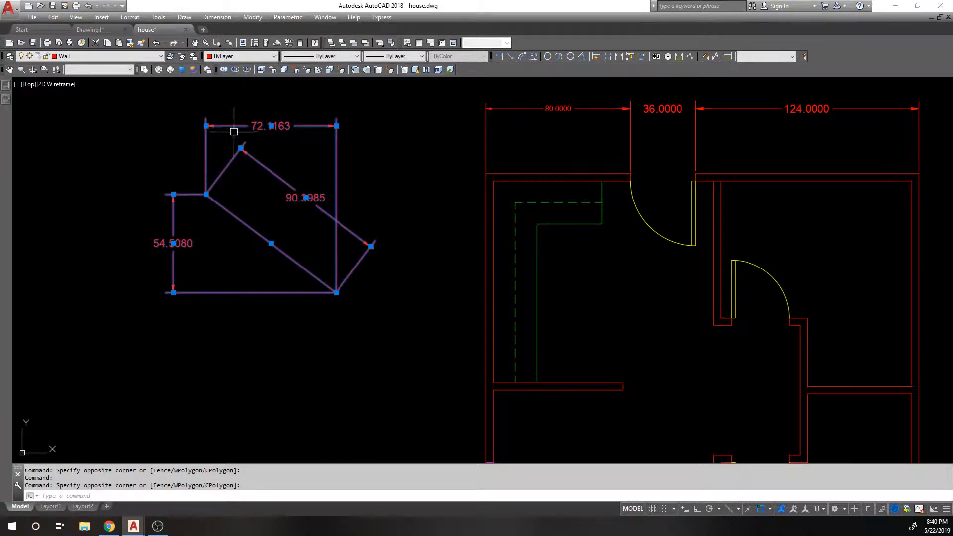
pyautogui.write('e')
pyautogui.press('Return')
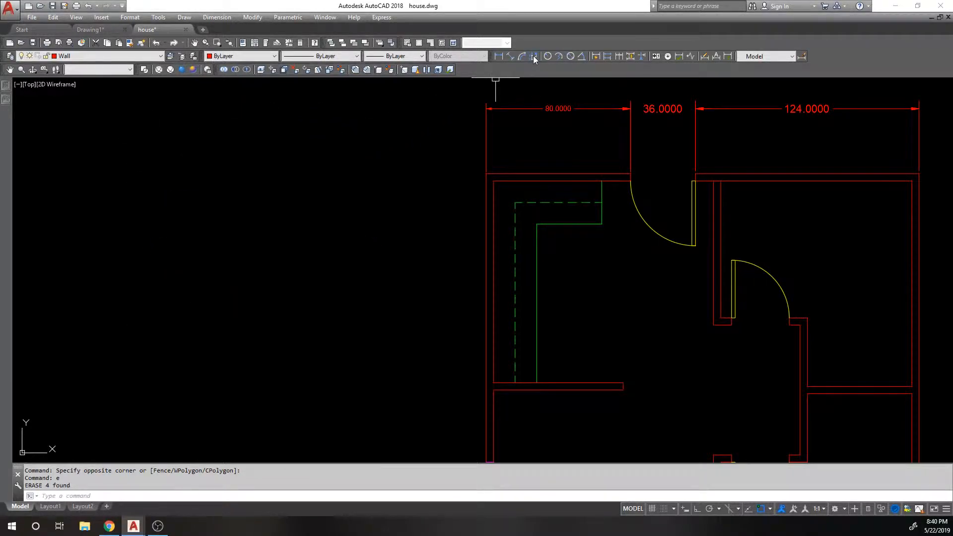
# Identify the coordinates of a point beside the floor plan's lower-left outer corner with the ID command.
pyautogui.moveTo(565, 355); pyautogui.dragTo(419, 184, button='middle')
pyautogui.scroll(-2, 403, 249)
pyautogui.press('Escape')
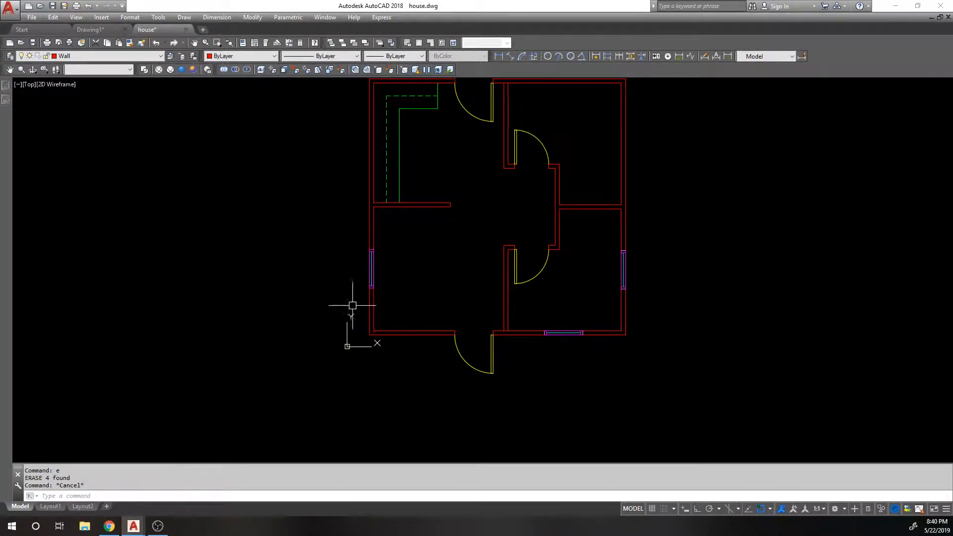
pyautogui.scroll(2, 364, 330)
pyautogui.write('id')
pyautogui.press('Return')
pyautogui.click(362, 334)
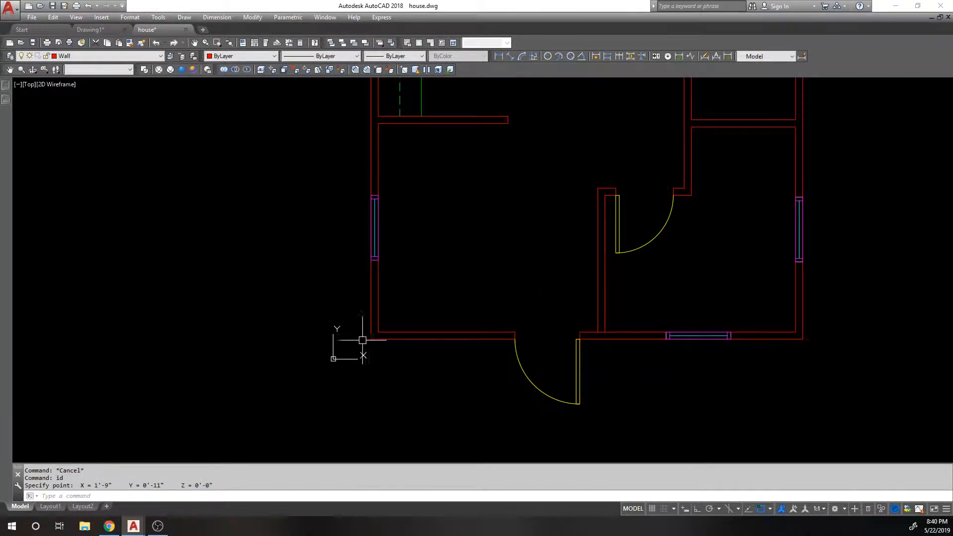
# Try an ordinate dimension from the floor plan's lower-left outer corner.
pyautogui.click(535, 57)
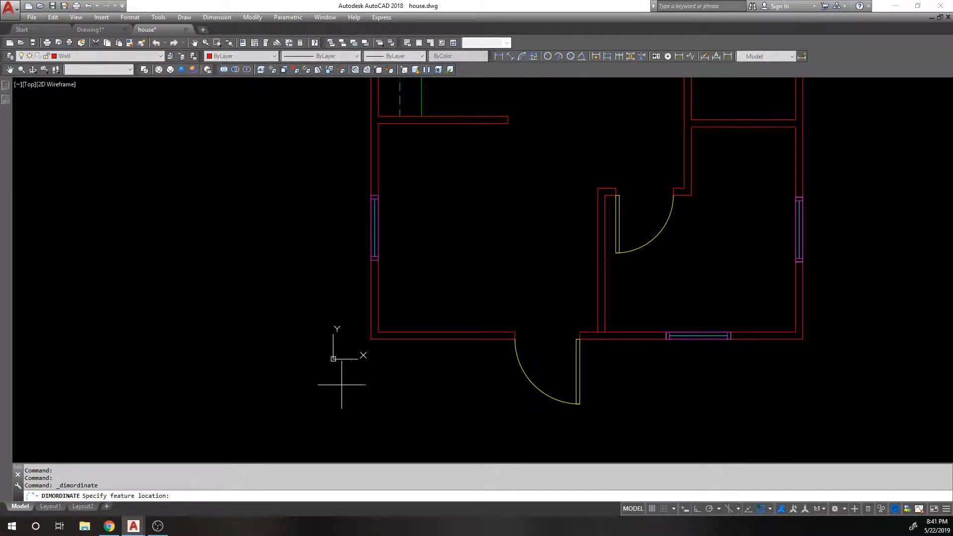
pyautogui.click(371, 339)
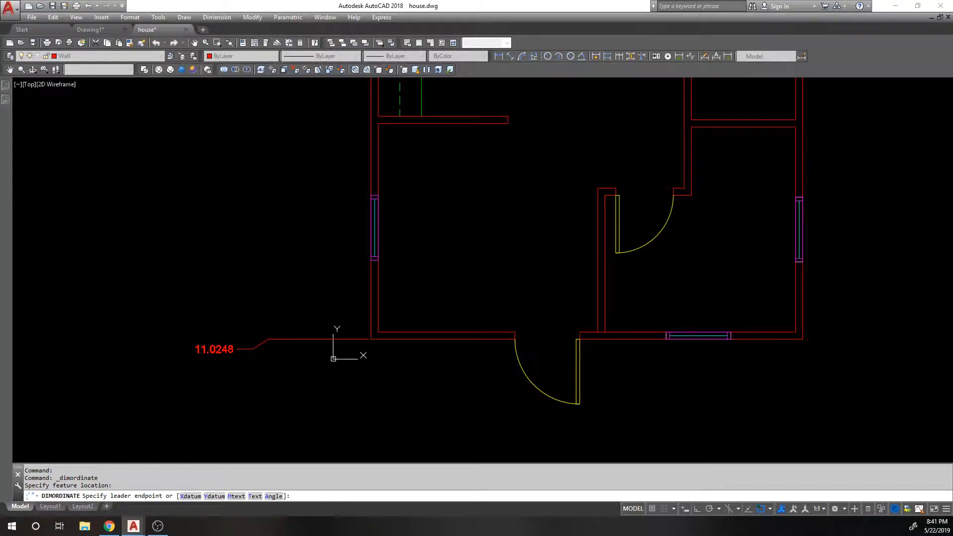
pyautogui.press('Escape')
# Inspect the length and angle types and precisions in the drawing units settings.
pyautogui.write('un')
pyautogui.press('Return')
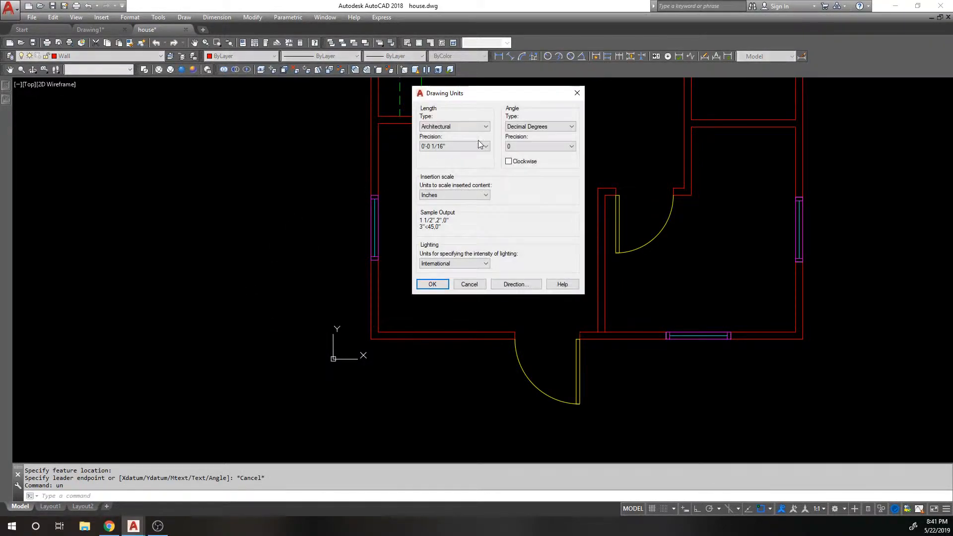
pyautogui.press('Escape')
# Set the primary unit format of the Model dimension style's linear dimensions to Architectural.
pyautogui.write('d')
pyautogui.press('Return')
pyautogui.click(580, 241)
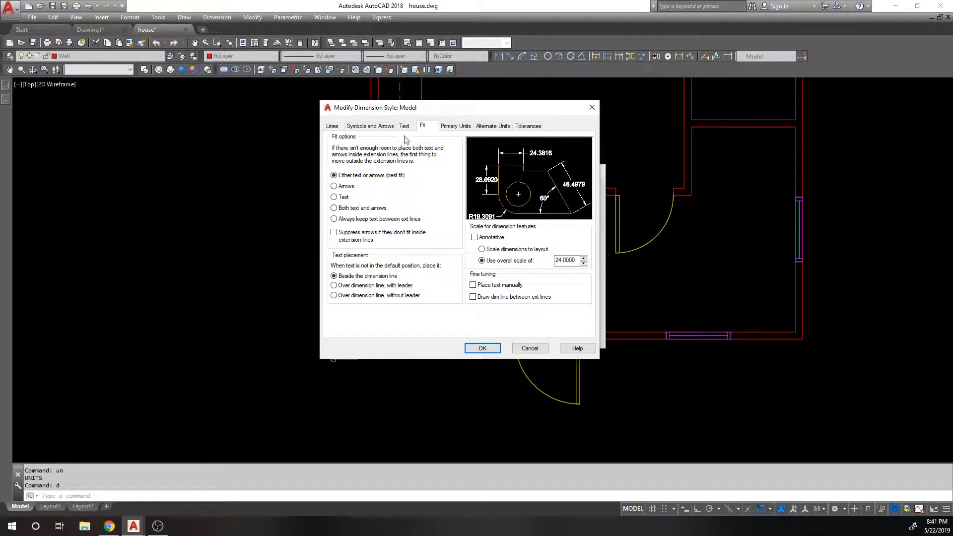
pyautogui.click(455, 126)
pyautogui.click(439, 147)
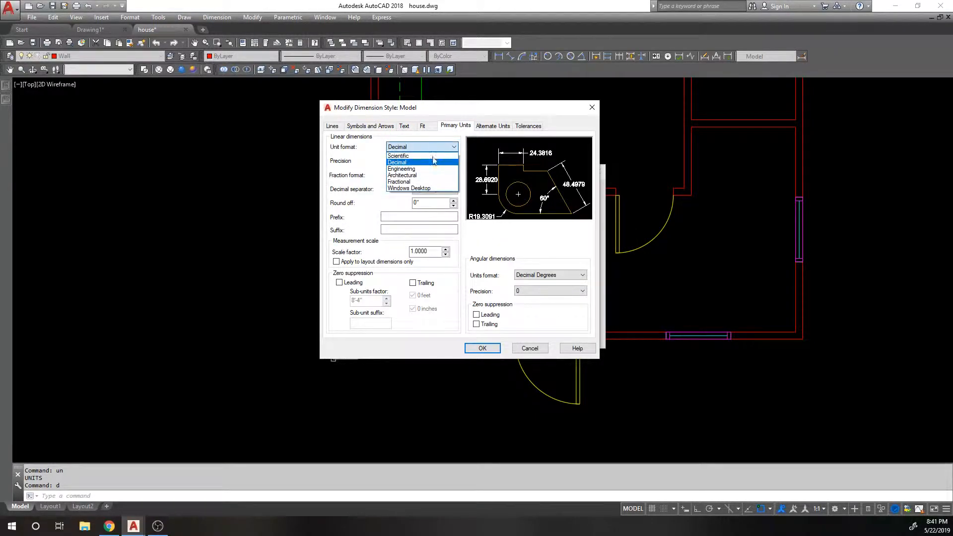
pyautogui.click(429, 176)
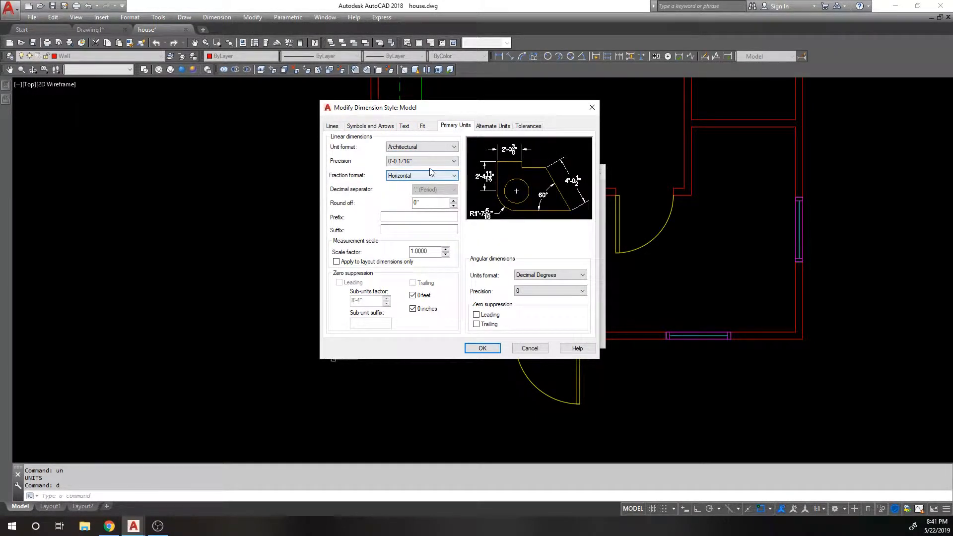
pyautogui.click(482, 348)
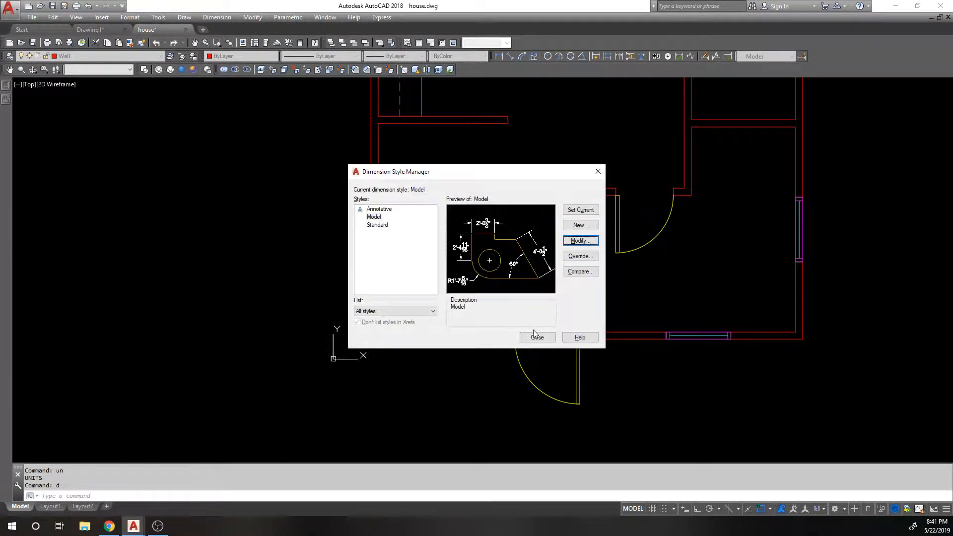
pyautogui.click(539, 337)
# Try an ordinate dimension from the floor plan's lower-left outer corner, turning Ortho on while placing the leader.
pyautogui.click(534, 56)
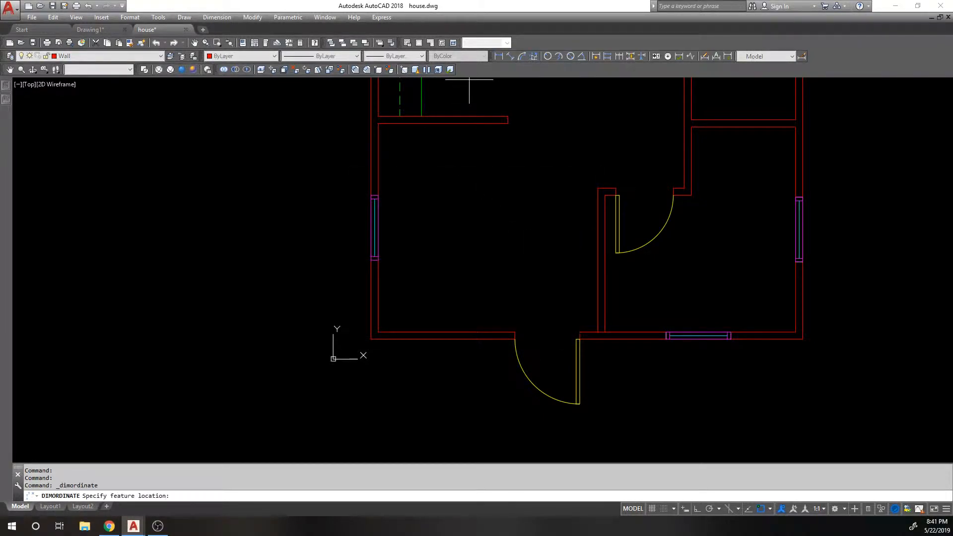
pyautogui.click(371, 339)
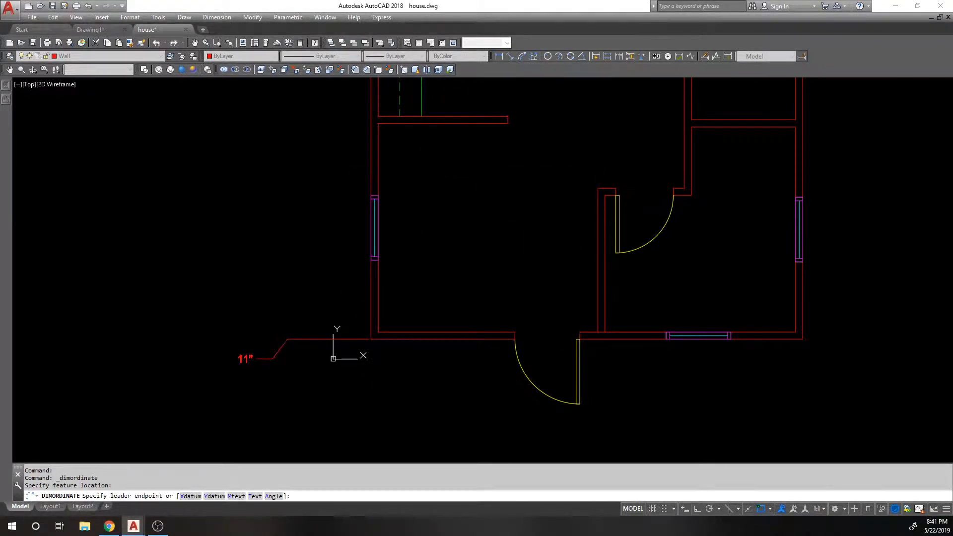
pyautogui.press('F8')
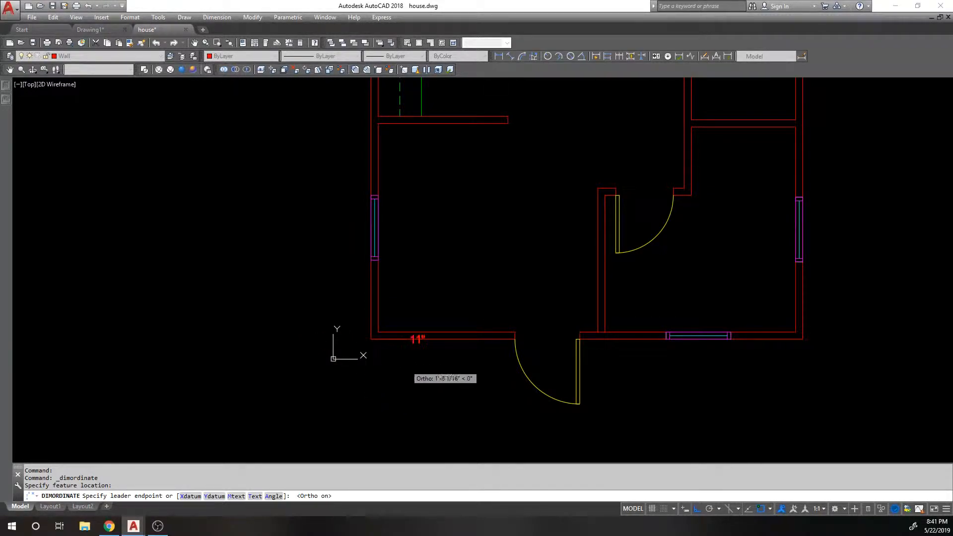
pyautogui.press('Escape')
# Try an angular dimension between the inner vertical and horizontal wall lines at the lower-left room's corner.
pyautogui.moveTo(468, 213); pyautogui.dragTo(435, 203, button='middle')
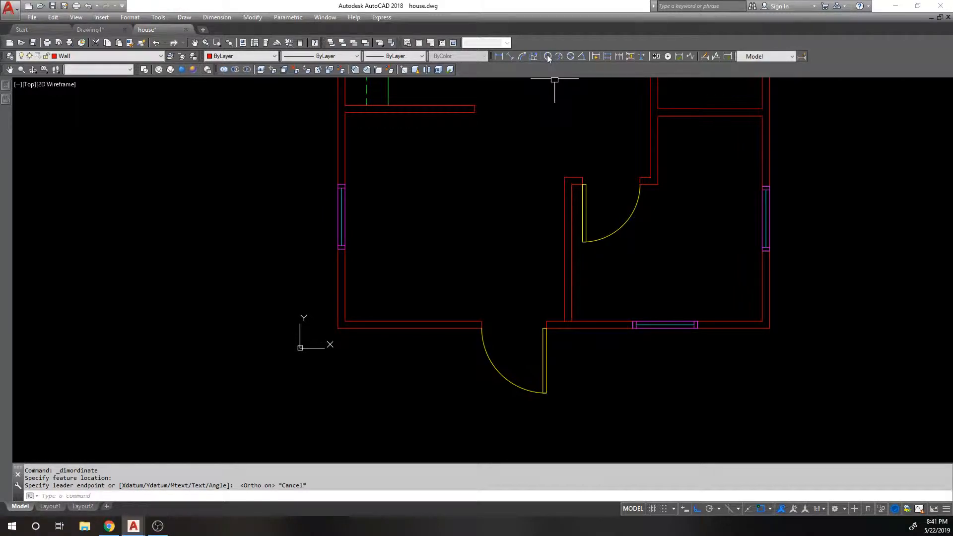
pyautogui.click(580, 57)
pyautogui.click(345, 295)
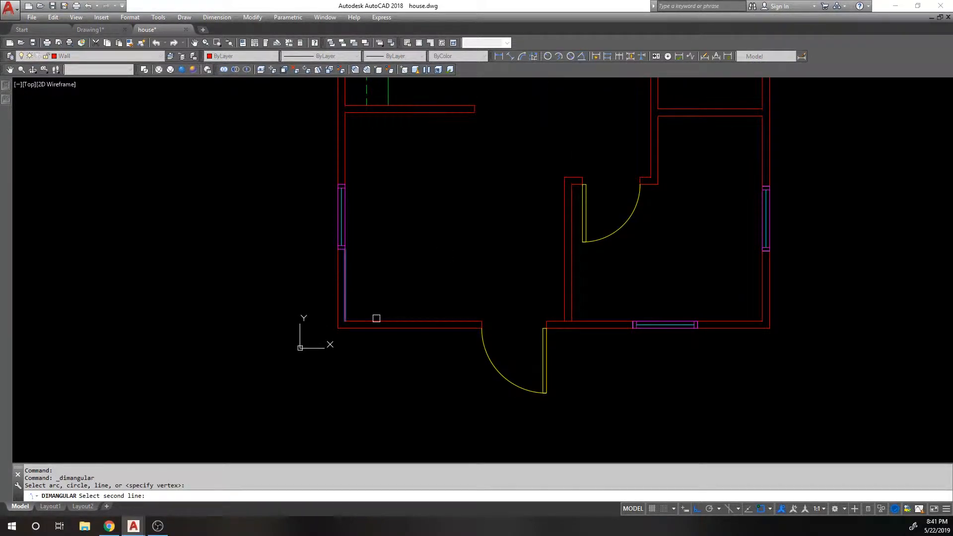
pyautogui.click(376, 321)
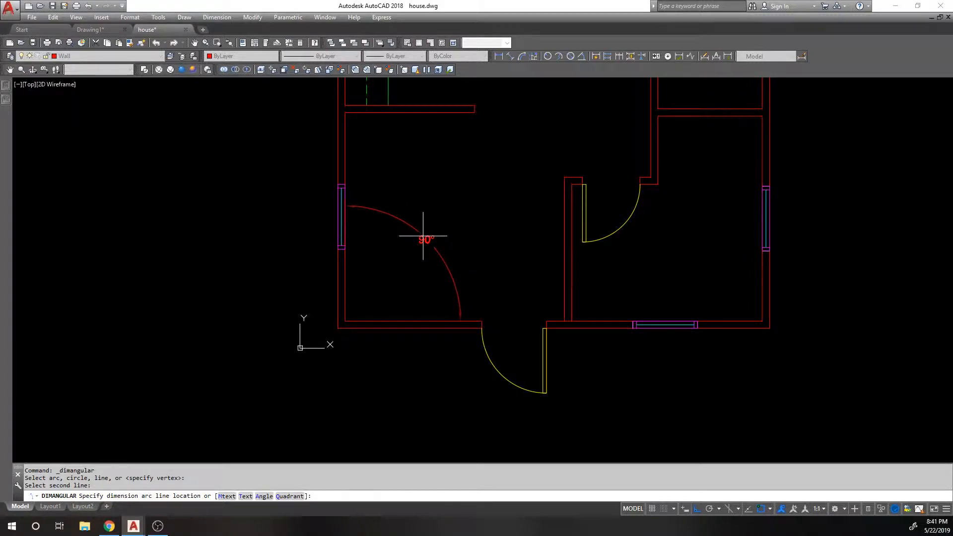
pyautogui.press('Escape')
# Draw a diagonal line rising at about 50° from the lower-left room's inner corner.
pyautogui.write('l')
pyautogui.press('Return')
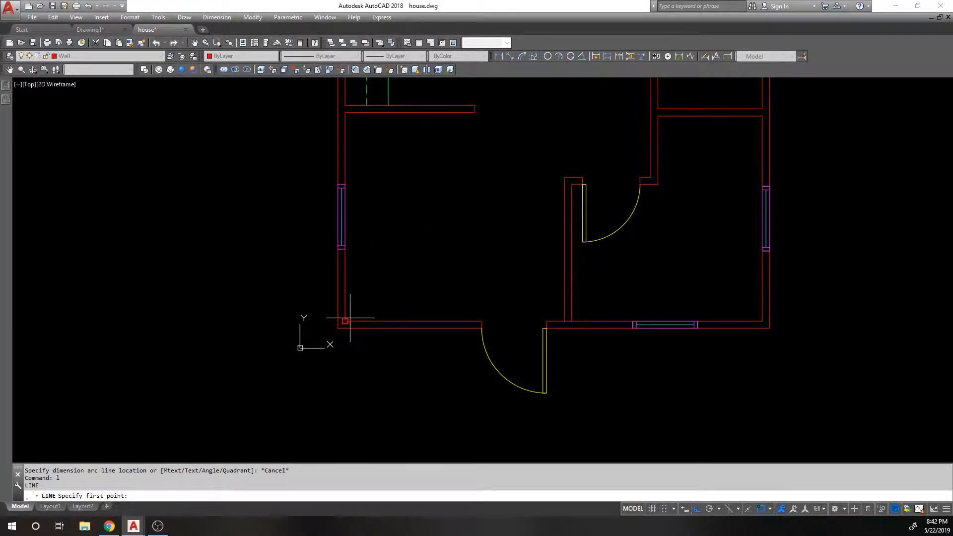
pyautogui.click(345, 321)
pyautogui.click(402, 254)
pyautogui.press('Escape')
# Try an angular dimension between the diagonal line and the room's inner bottom wall line.
pyautogui.click(582, 56)
pyautogui.click(354, 312)
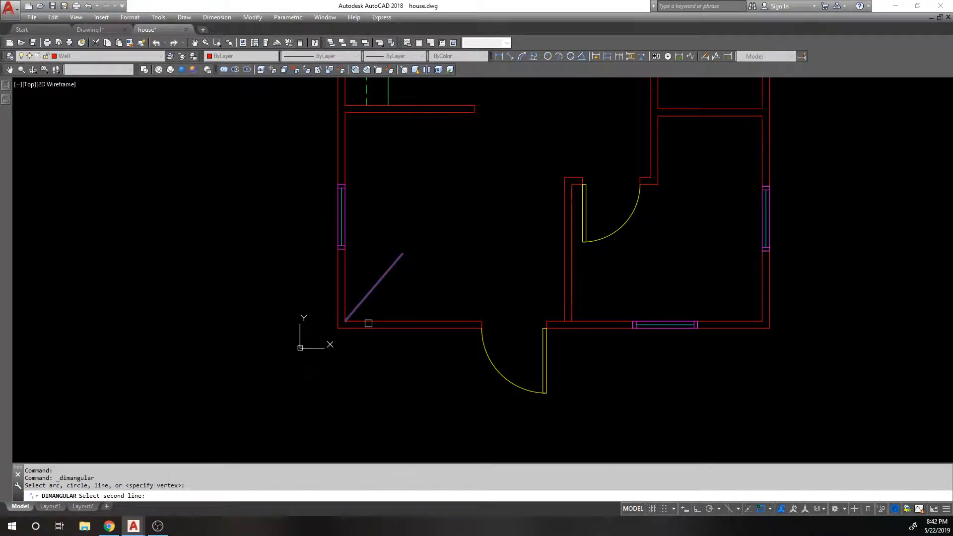
pyautogui.click(368, 322)
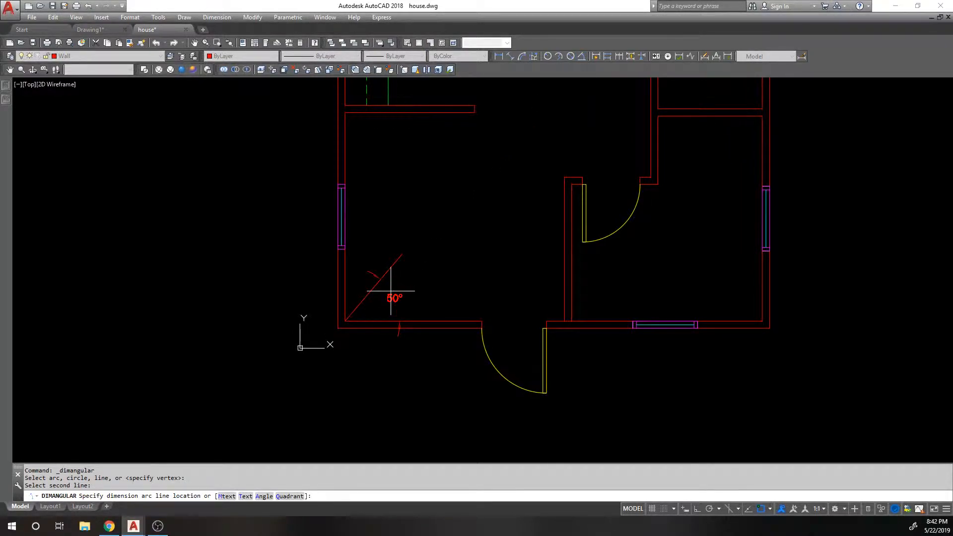
pyautogui.press('Escape')
# Erase the diagonal line from the lower-left room.
pyautogui.click(396, 259)
pyautogui.write('e')
pyautogui.press('Return')
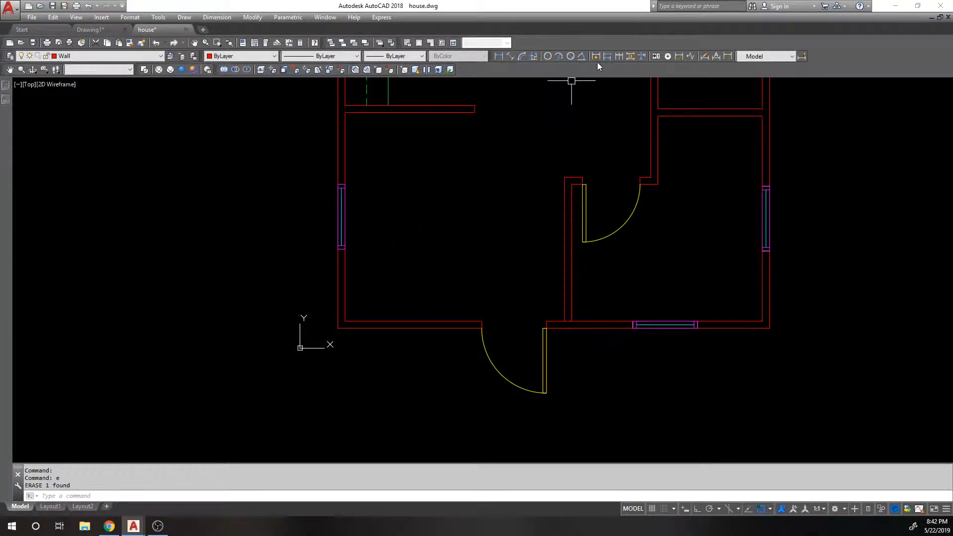
# Try a quick dimension of the outer top wall line to the left of the upper entrance door.
pyautogui.click(598, 58)
pyautogui.moveTo(471, 230); pyautogui.dragTo(437, 348, button='middle')
pyautogui.moveTo(430, 200); pyautogui.dragTo(432, 344, button='middle')
pyautogui.moveTo(430, 223)
pyautogui.mouseDown(button='middle')
pyautogui.moveTo(440, 346)
pyautogui.moveTo(442, 337)
pyautogui.mouseUp(button='middle')
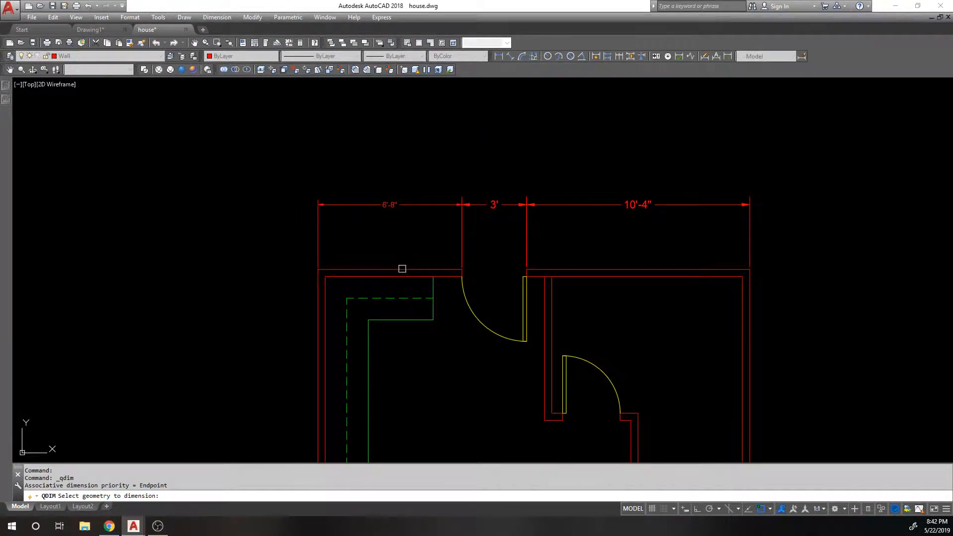
pyautogui.click(402, 269)
pyautogui.press('Return')
pyautogui.scroll(-3, 358, 129)
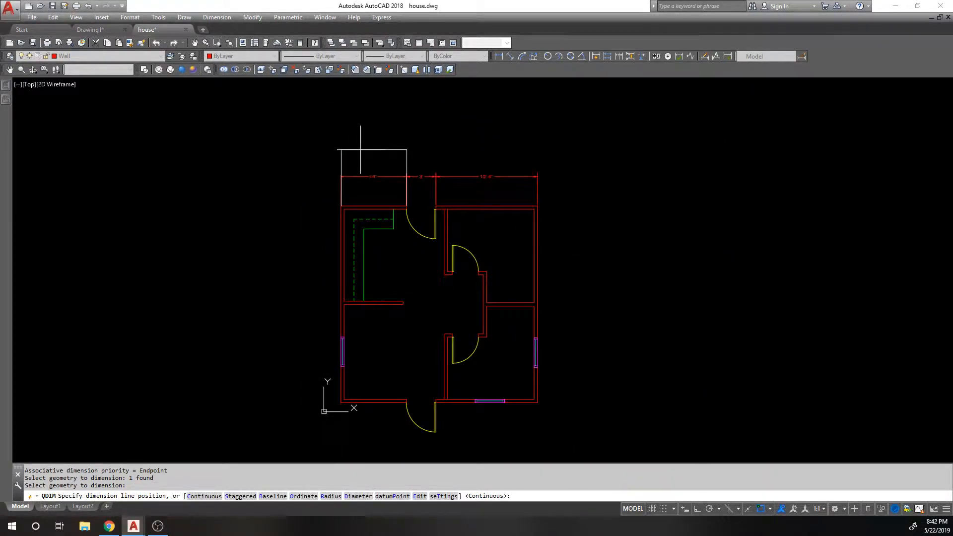
pyautogui.scroll(3, 361, 132)
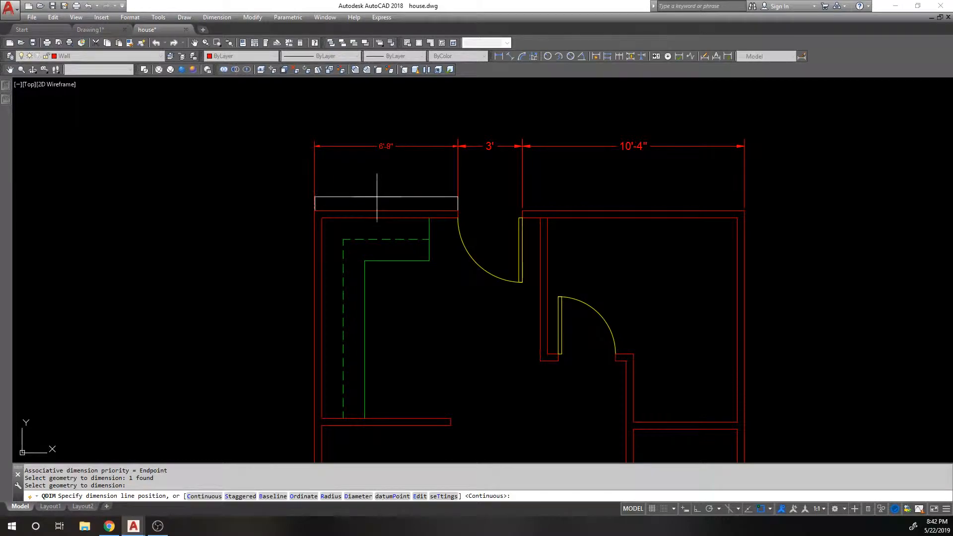
pyautogui.scroll(-2, 375, 102)
pyautogui.scroll(4, 374, 164)
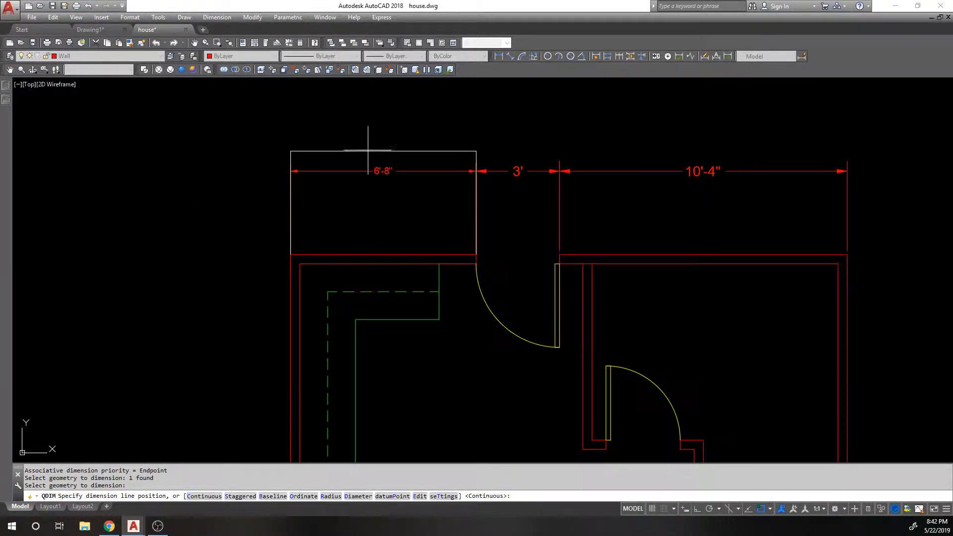
pyautogui.press('Escape')
# Try a quick dimension of the kitchen counter's short horizontal front edge.
pyautogui.moveTo(464, 154); pyautogui.dragTo(418, 145, button='middle')
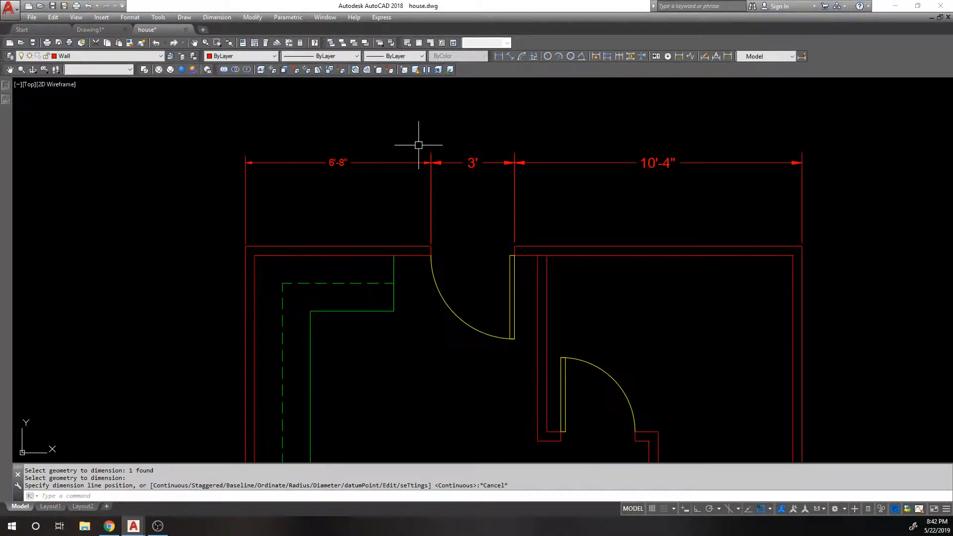
pyautogui.click(358, 310)
pyautogui.press('Escape')
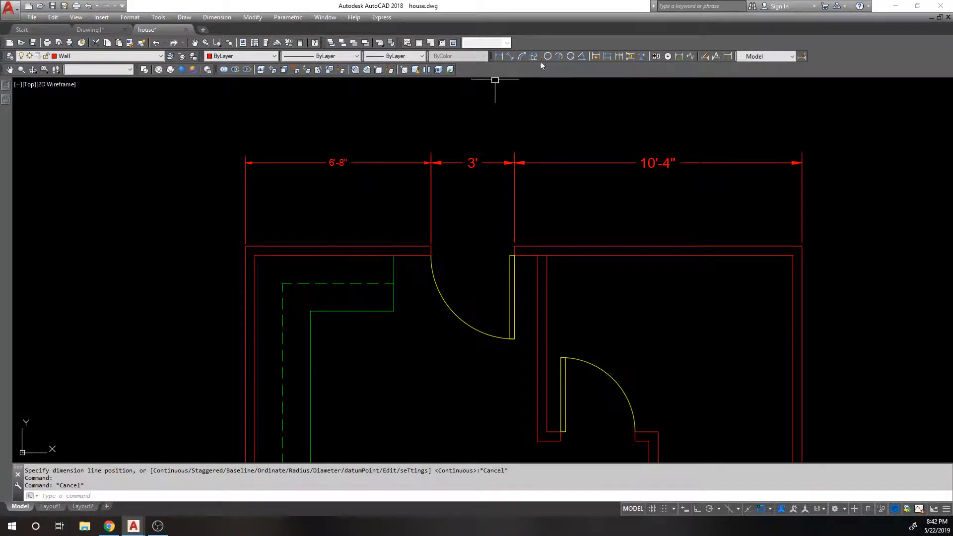
pyautogui.click(596, 56)
pyautogui.click(369, 311)
pyautogui.press('Return')
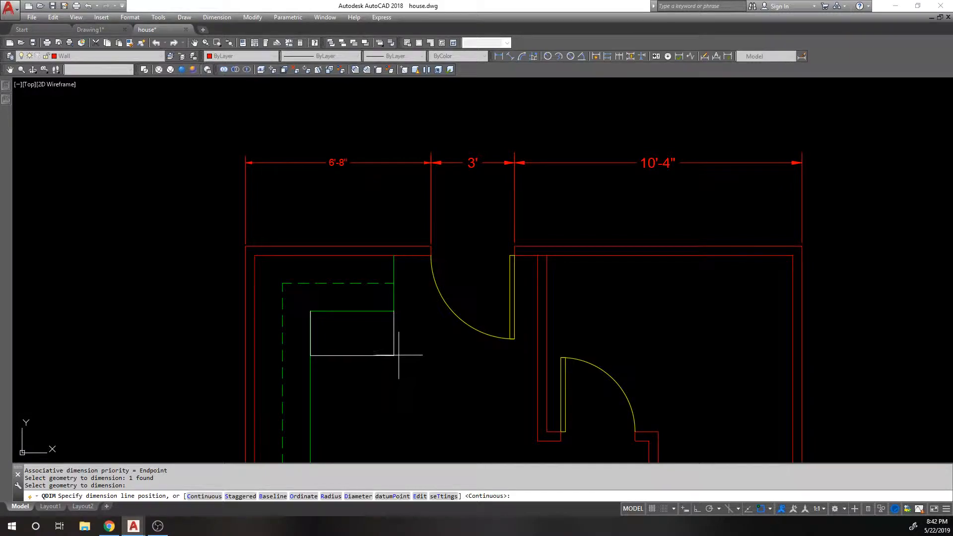
pyautogui.press('Escape')
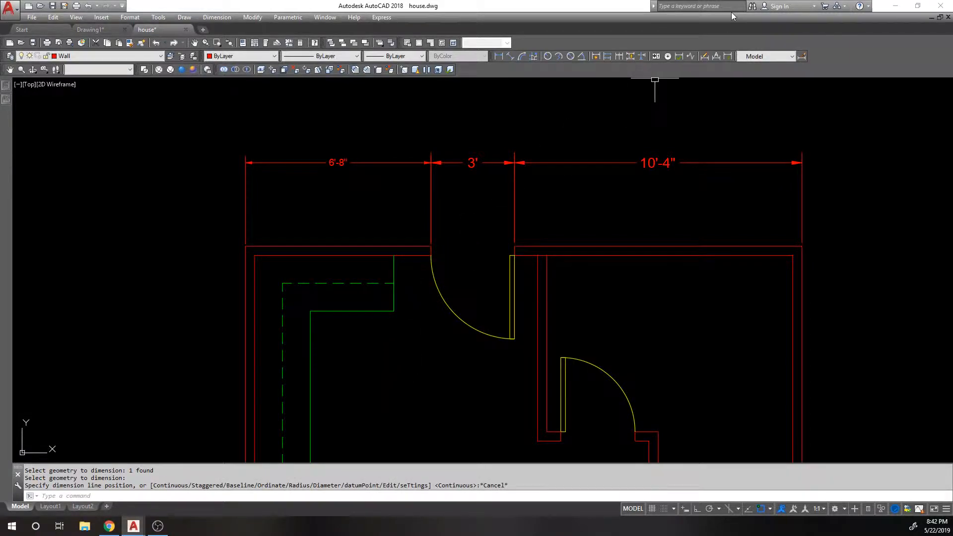
# Try a baseline dimension based on the left extension line of the 6'-8" dimension.
pyautogui.click(609, 58)
pyautogui.click(248, 224)
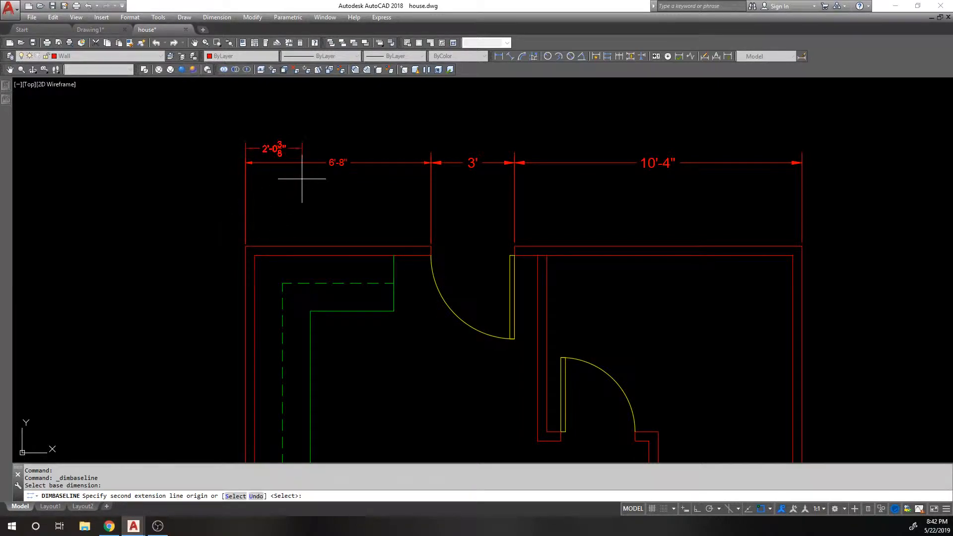
pyautogui.press('Escape')
# Erase the 3' and 10'-4" dimensions above the top wall.
pyautogui.click(565, 186)
pyautogui.click(507, 139)
pyautogui.write('e')
pyautogui.press('Return')
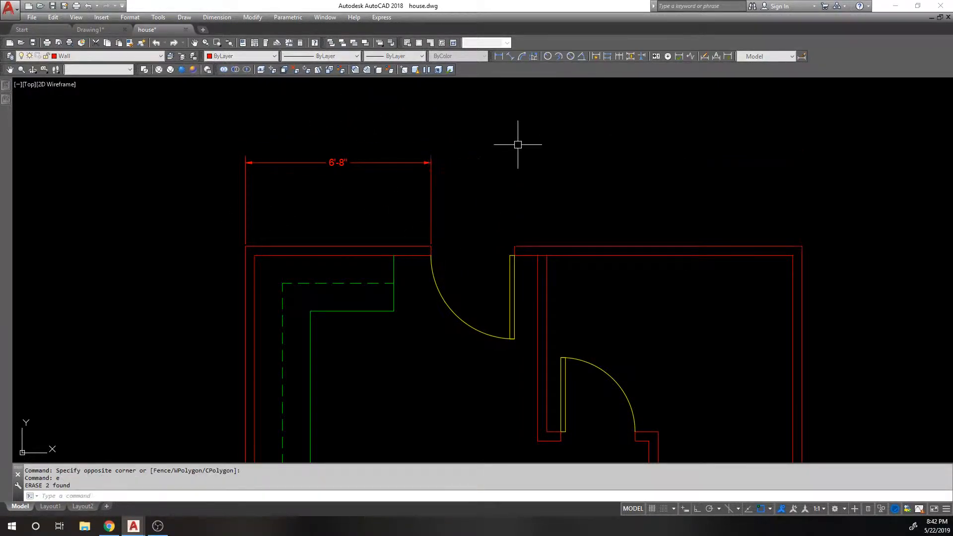
# Add baseline dimensions from the 6'-8" dimension to the door opening's right edge and the top-right outer corner.
pyautogui.click(610, 58)
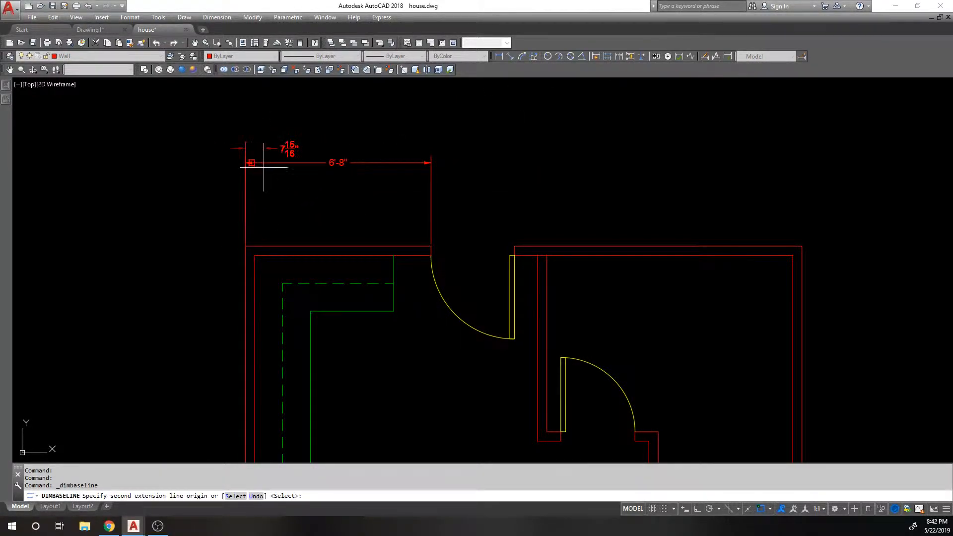
pyautogui.click(514, 246)
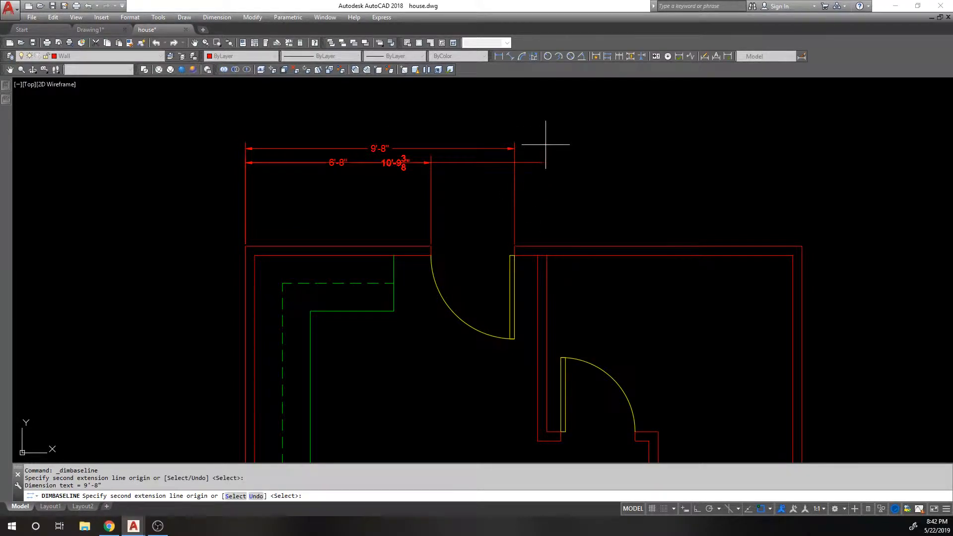
pyautogui.click(802, 246)
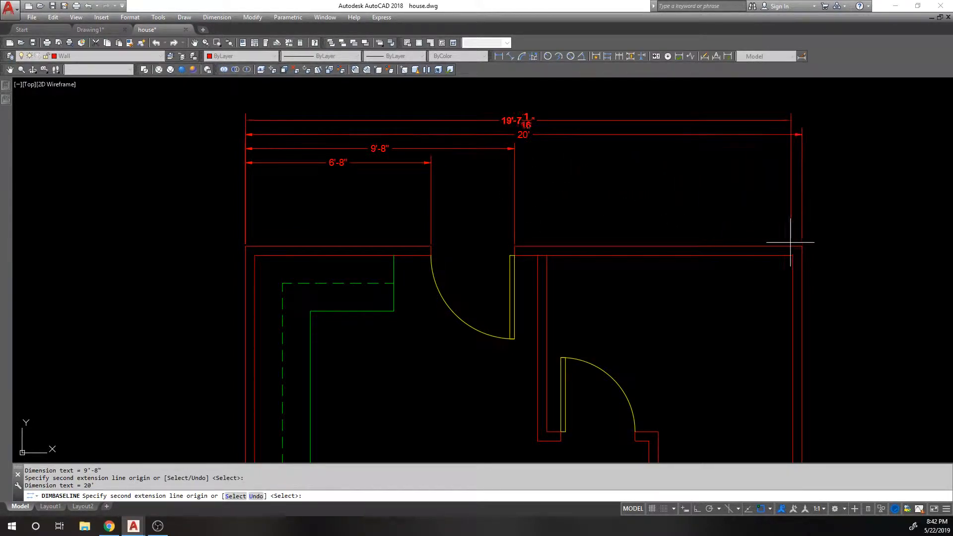
# Add two more baseline dimensions to free points beyond the plan's right side, about 22'-6" and 26'-7" from the left corner.
pyautogui.moveTo(660, 178); pyautogui.dragTo(517, 185, button='middle')
pyautogui.scroll(-1, 684, 174)
pyautogui.click(718, 244)
pyautogui.click(806, 241)
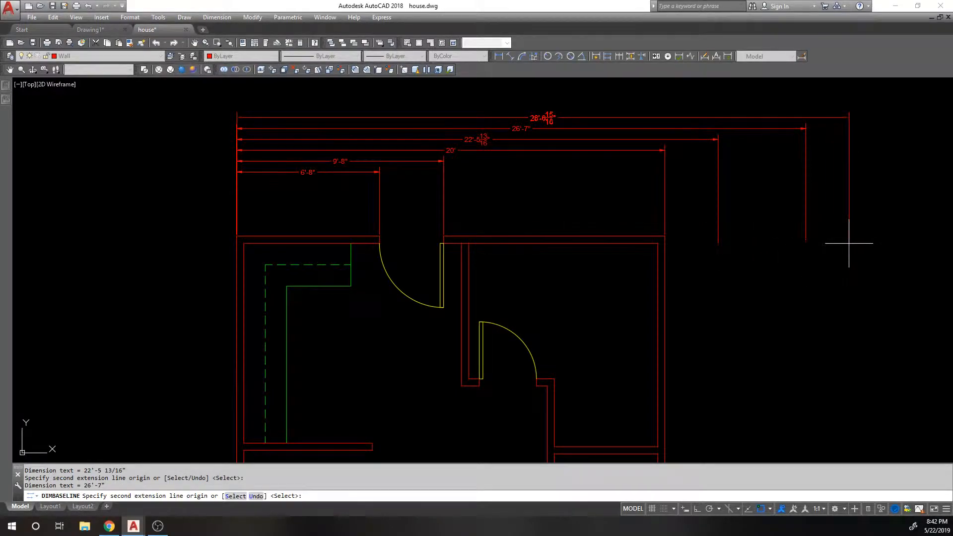
pyautogui.press('Return')
pyautogui.scroll(2, 298, 178)
pyautogui.press('Escape')
# Erase the four baseline dimensions stacked above the 6'-8" dimension.
pyautogui.scroll(2, 205, 117)
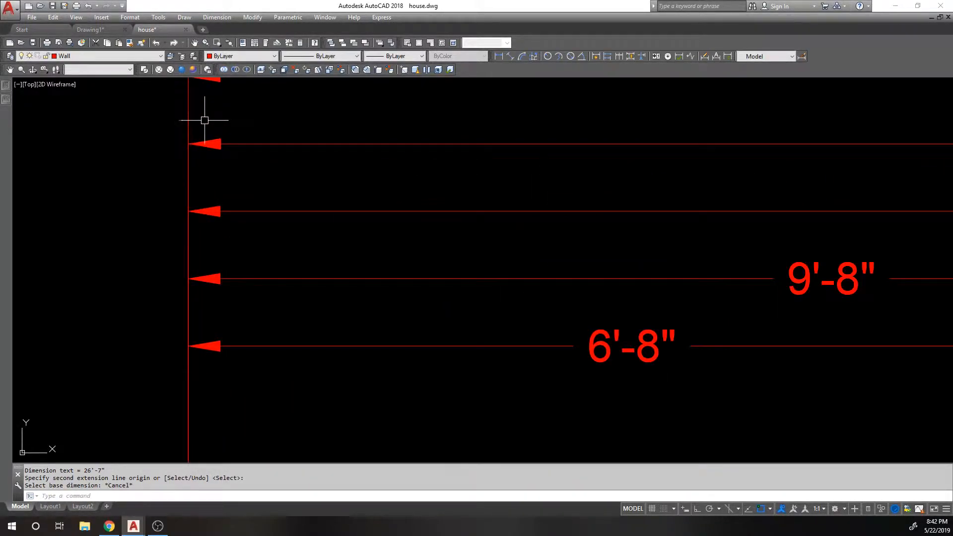
pyautogui.scroll(-2, 230, 174)
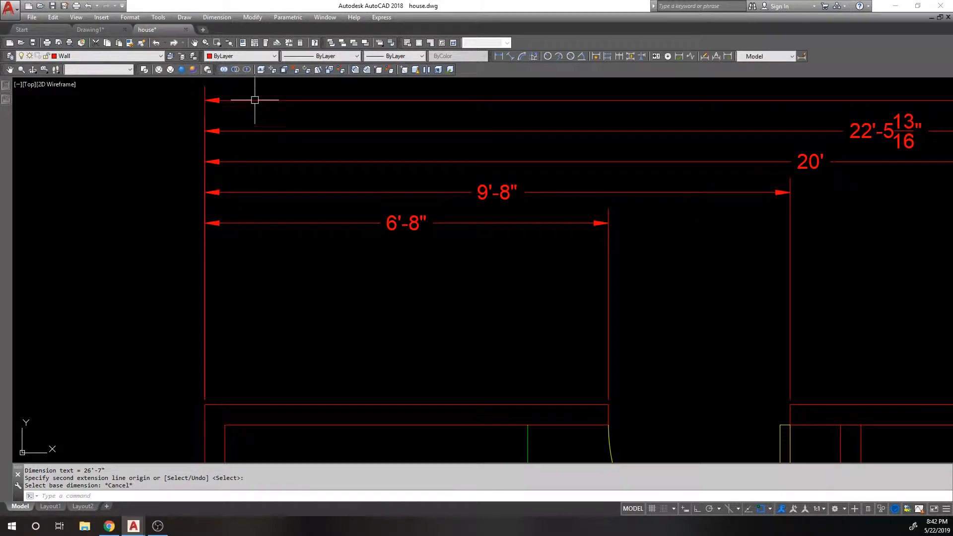
pyautogui.scroll(-1, 258, 124)
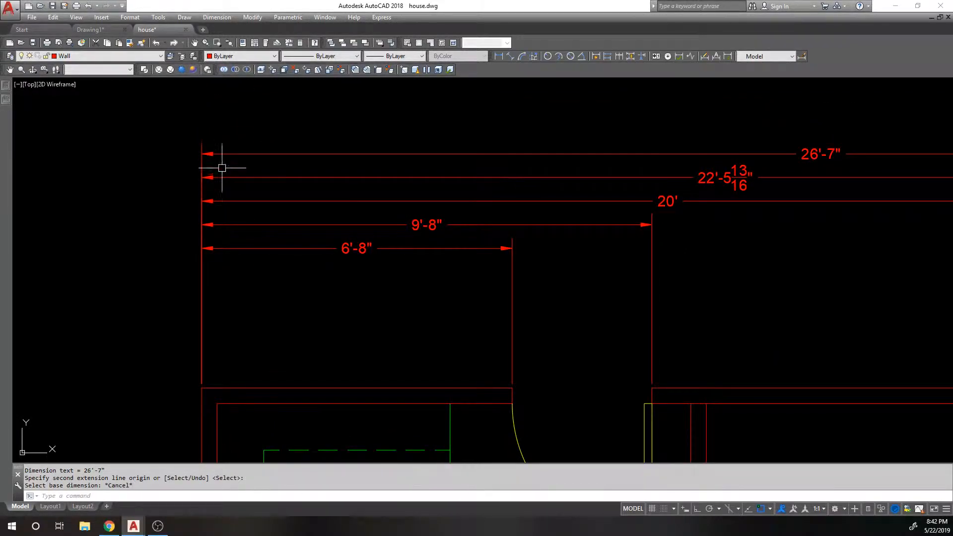
pyautogui.scroll(-2, 200, 159)
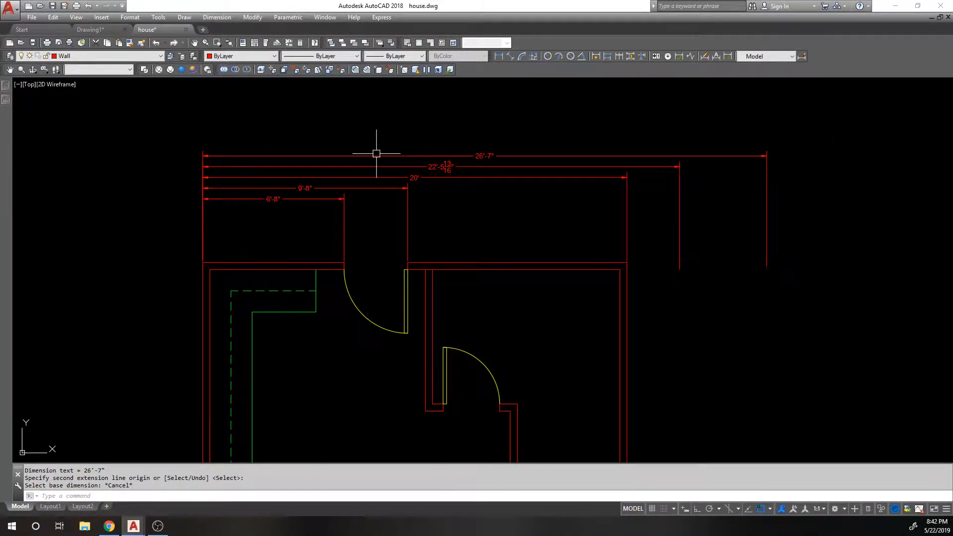
pyautogui.scroll(1, 376, 153)
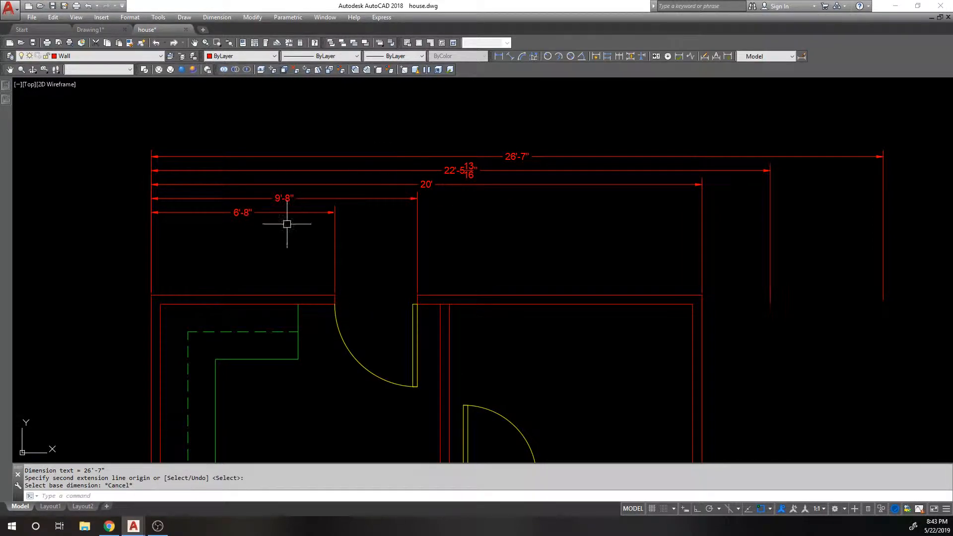
pyautogui.click(890, 203)
pyautogui.click(280, 142)
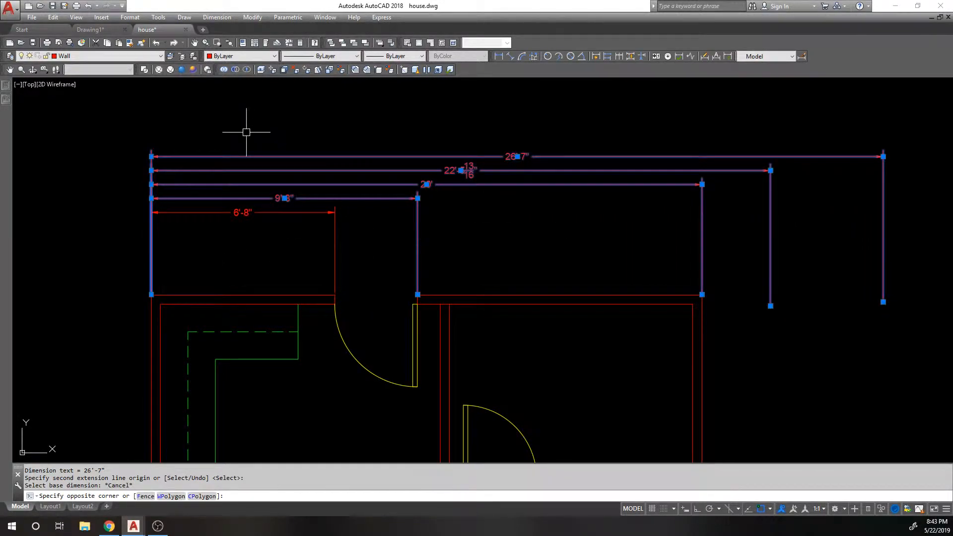
pyautogui.write('e')
pyautogui.press('Return')
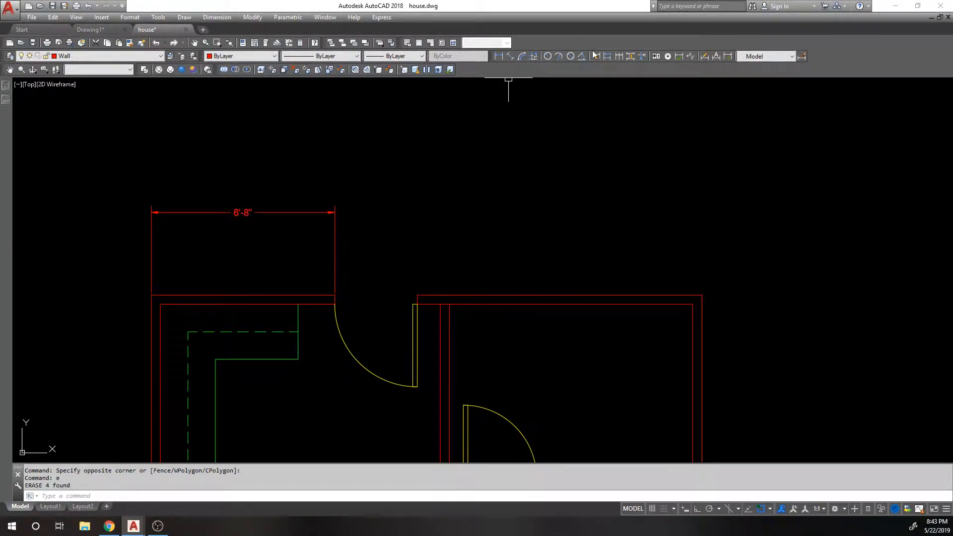
# Erase the 6'-8" dimension above the top wall.
pyautogui.click(622, 57)
pyautogui.press('Escape')
pyautogui.click(353, 226)
pyautogui.click(281, 183)
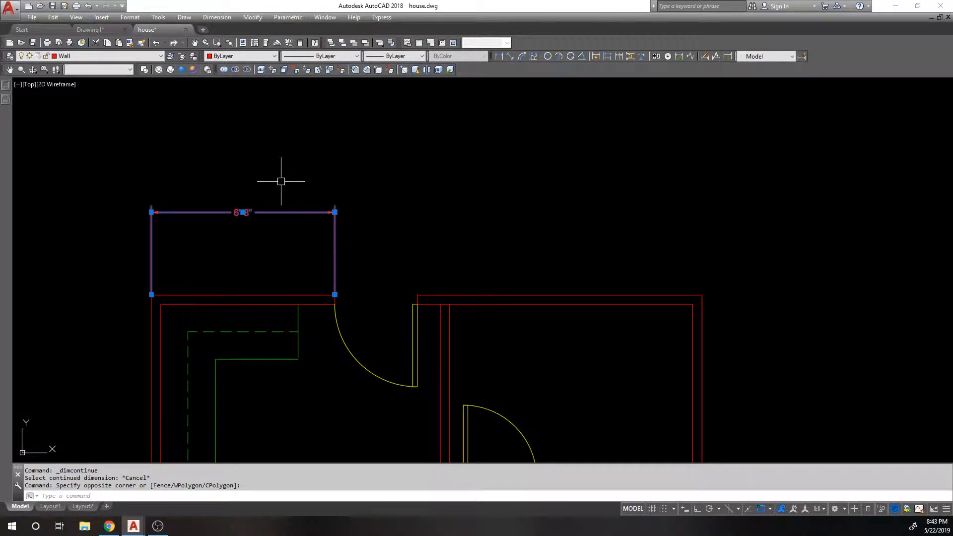
pyautogui.write('e')
pyautogui.press('Return')
pyautogui.press('Escape')
# Add a linear dimension above the top wall from the top-left outer corner to the door opening's left edge.
pyautogui.write('dli')
pyautogui.press('Return')
pyautogui.click(151, 296)
pyautogui.click(335, 295)
pyautogui.click(298, 201)
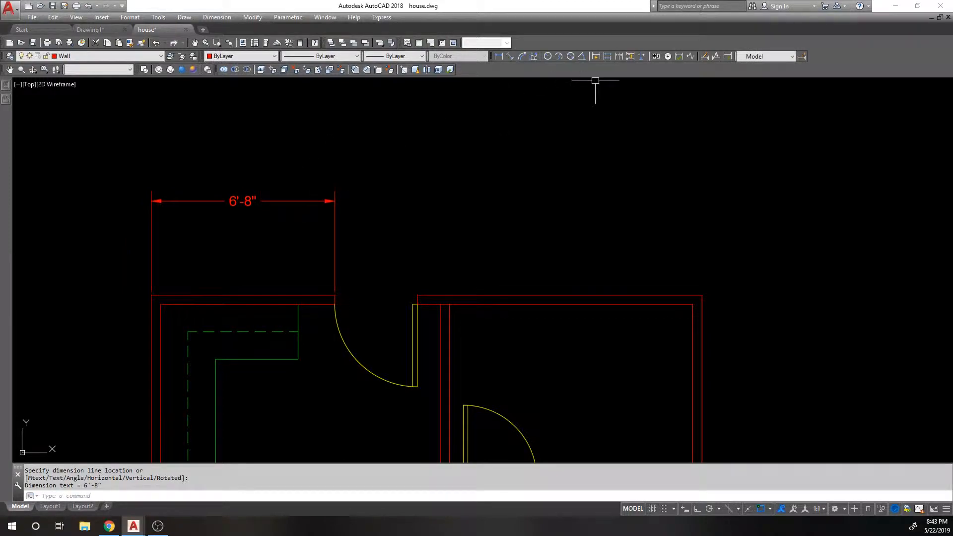
# Continue the dimension to the door opening's right edge, the top-right outer corner and a free point about 4'-8" beyond it.
pyautogui.click(619, 56)
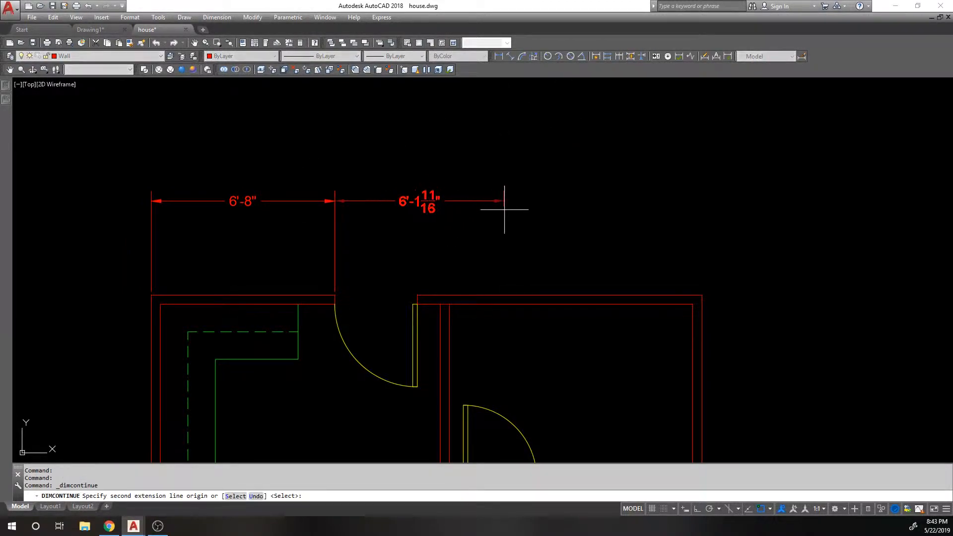
pyautogui.click(417, 295)
pyautogui.click(703, 296)
pyautogui.click(829, 285)
pyautogui.press('Return')
pyautogui.click(880, 263)
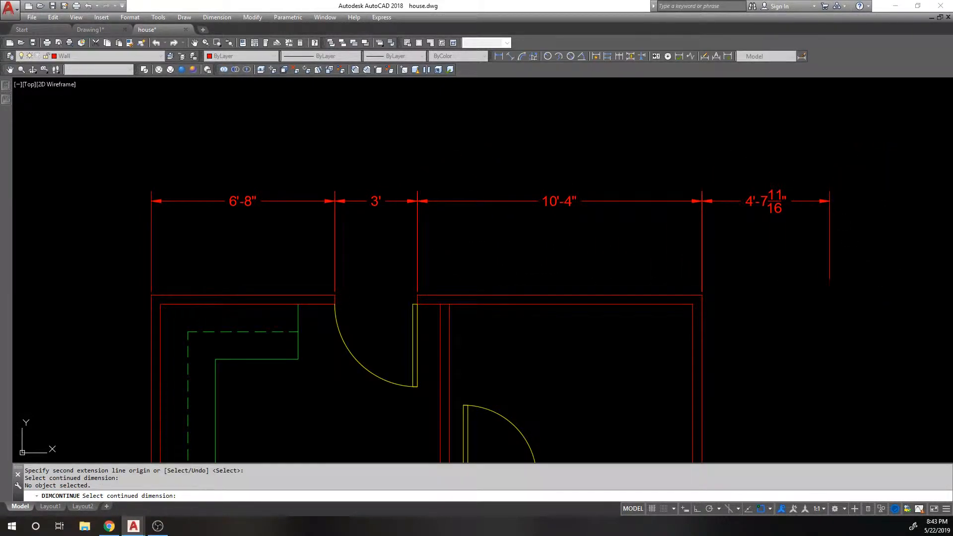
pyautogui.press('Escape')
# Erase the three continued dimensions right of the 6'-8" dimension.
pyautogui.click(878, 156)
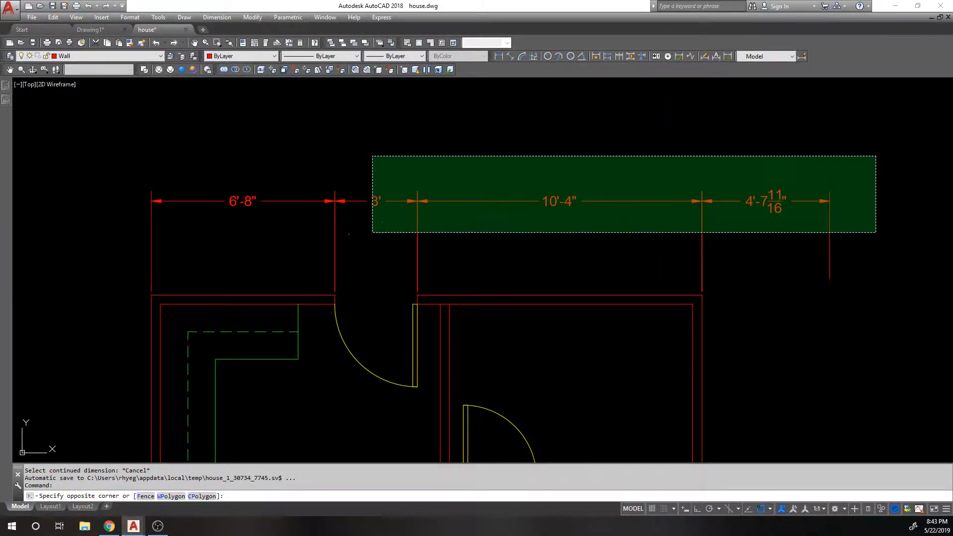
pyautogui.click(370, 240)
pyautogui.write('e')
pyautogui.press('Return')
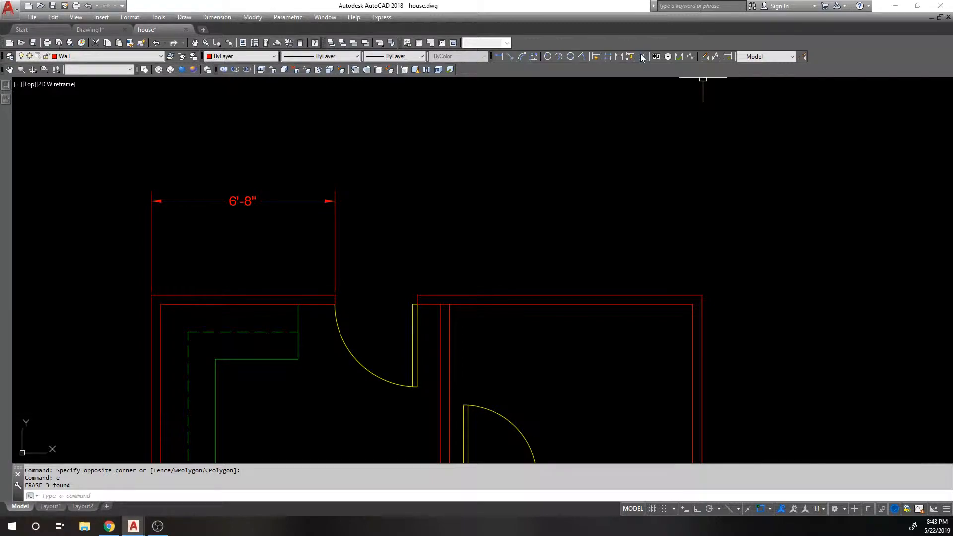
# Continue the 6'-8" dimension from its right extension line to the door opening's right edge and the top-right outer corner.
pyautogui.click(621, 57)
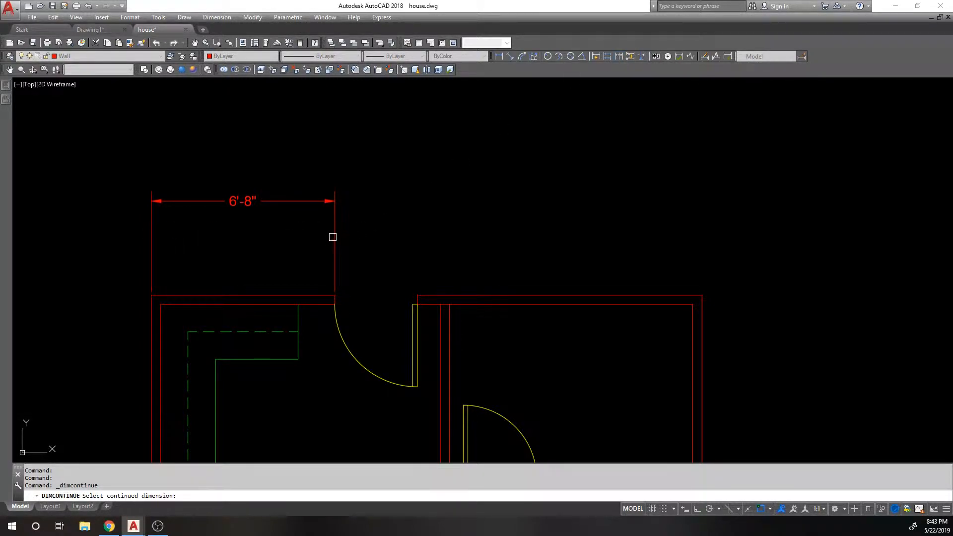
pyautogui.click(336, 234)
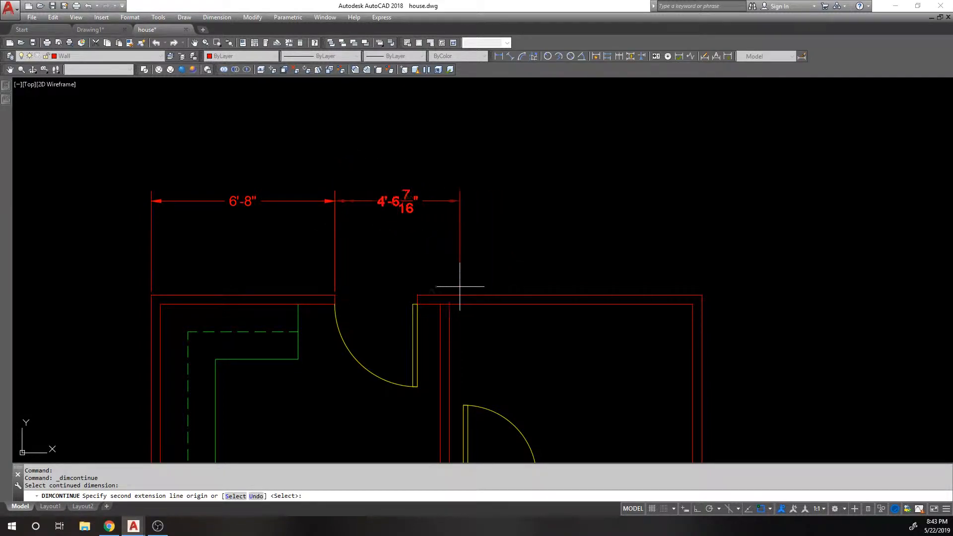
pyautogui.click(429, 294)
pyautogui.click(701, 296)
# Continue the 6'-8" dimension from its left extension line to two free points beyond the plan, spans about 9'-1" and 4'-7".
pyautogui.press('Return')
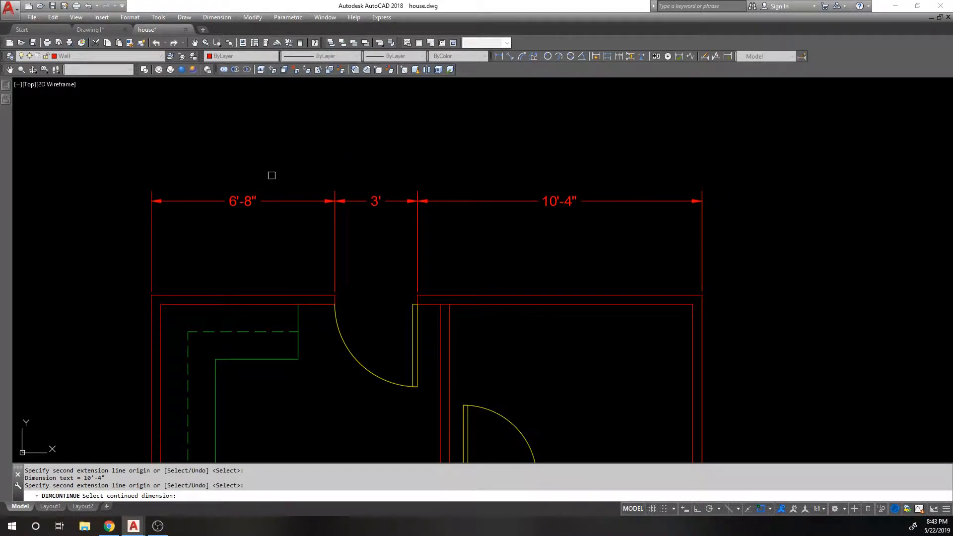
pyautogui.moveTo(142, 225); pyautogui.dragTo(450, 186, button='middle')
pyautogui.click(460, 195)
pyautogui.click(213, 213)
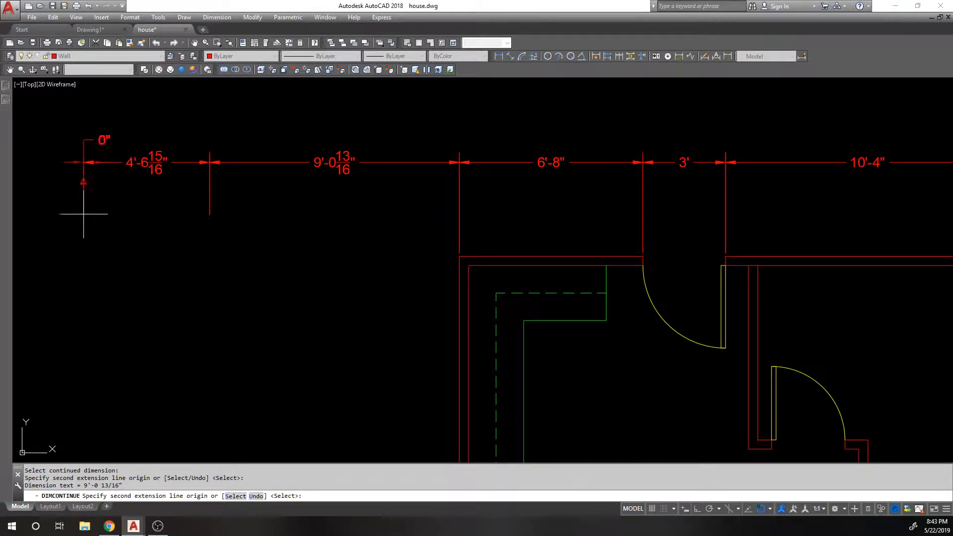
pyautogui.click(84, 213)
pyautogui.press('Return')
pyautogui.scroll(-5, 172, 191)
pyautogui.press('Return')
# Erase the two continued dimensions left of the plan's top-left corner.
pyautogui.click(219, 154)
pyautogui.click(132, 204)
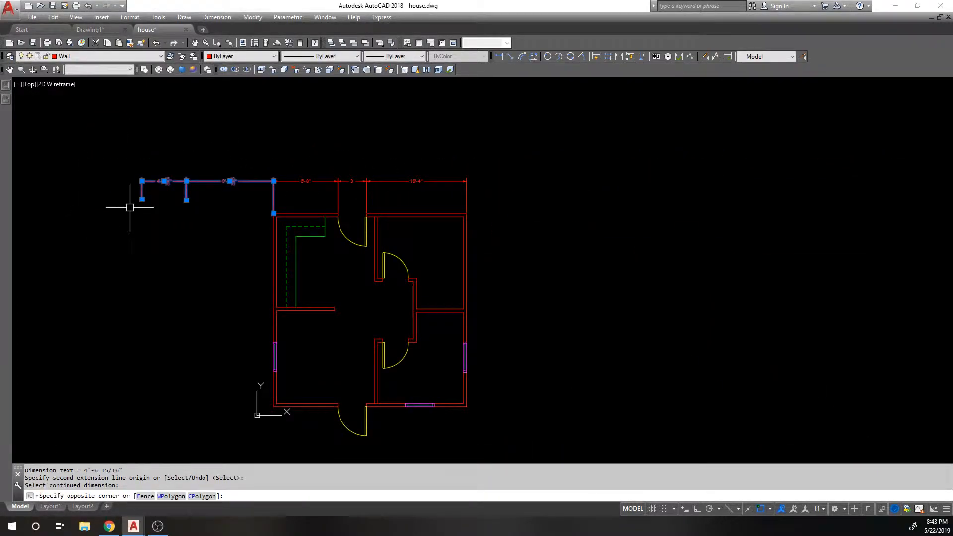
pyautogui.scroll(2, 383, 144)
pyautogui.write('e')
pyautogui.press('Return')
# Erase the continued dimensions above the door opening and the right part of the top wall.
pyautogui.click(549, 219)
pyautogui.click(377, 164)
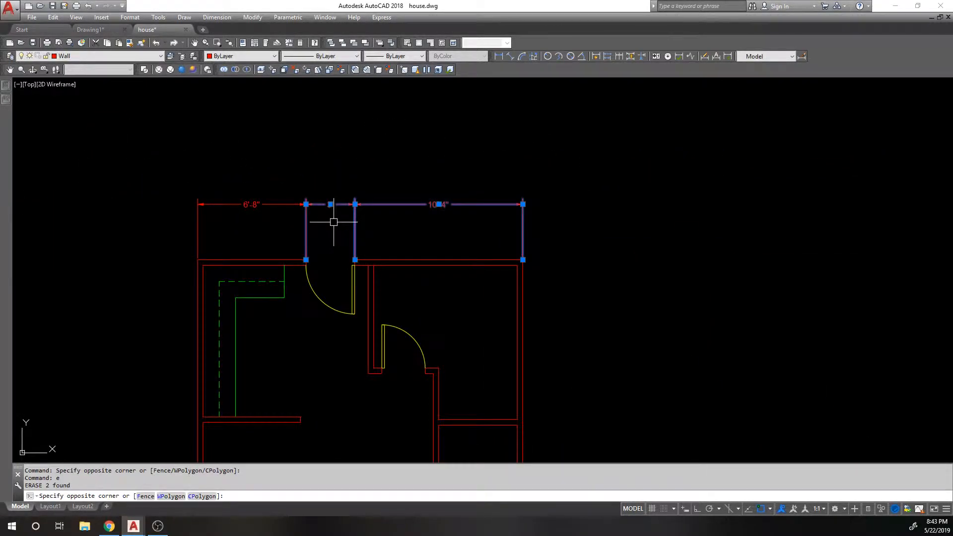
pyautogui.press('Delete')
pyautogui.scroll(2, 389, 175)
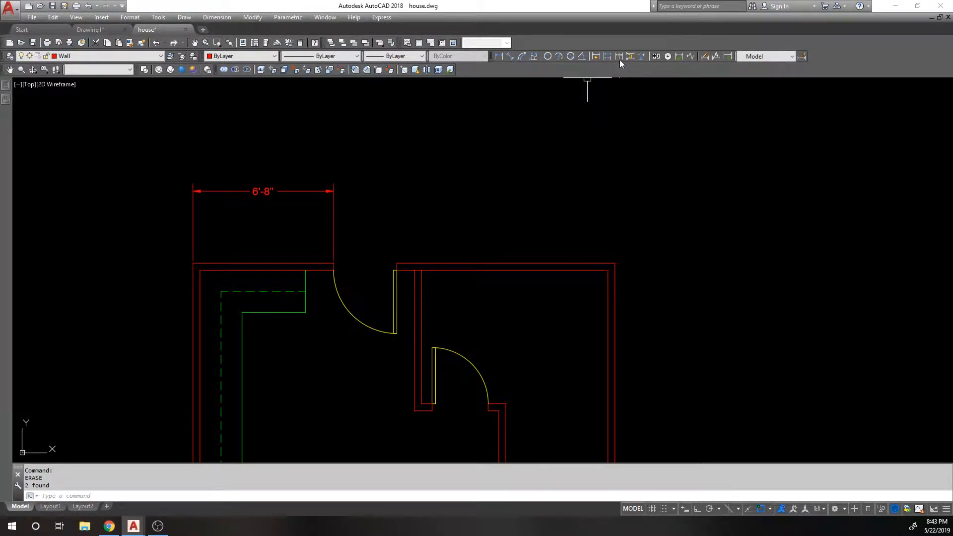
pyautogui.click(288, 219)
pyautogui.click(260, 160)
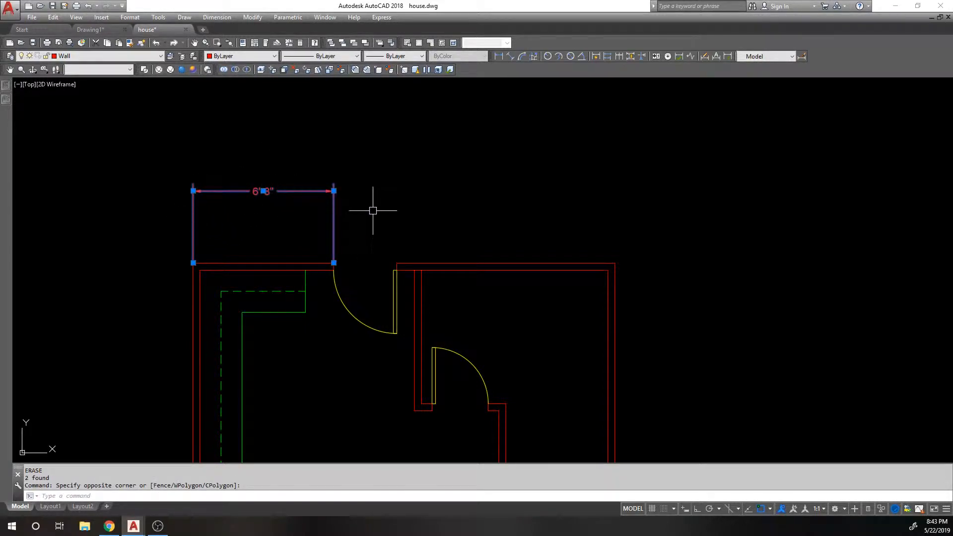
pyautogui.press('Escape')
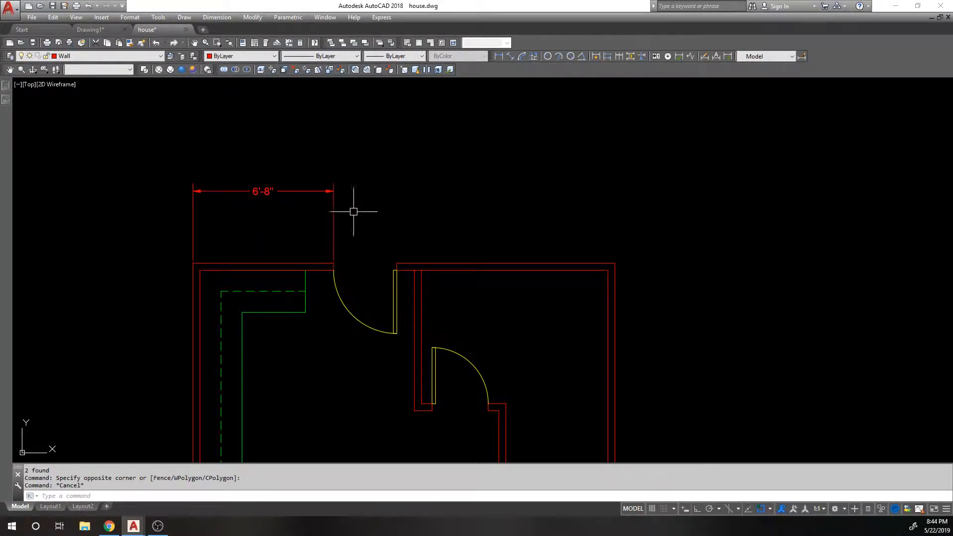
pyautogui.click(266, 194)
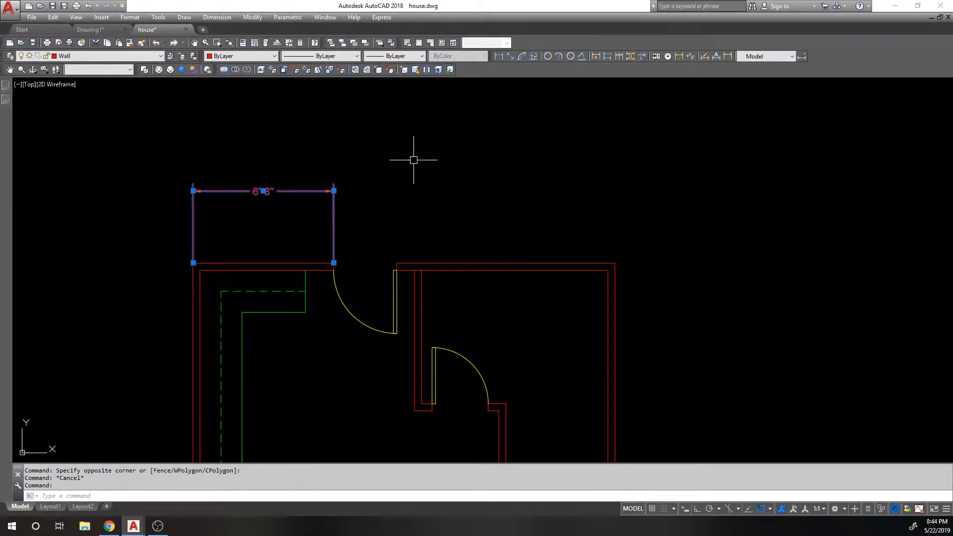
pyautogui.press('Escape')
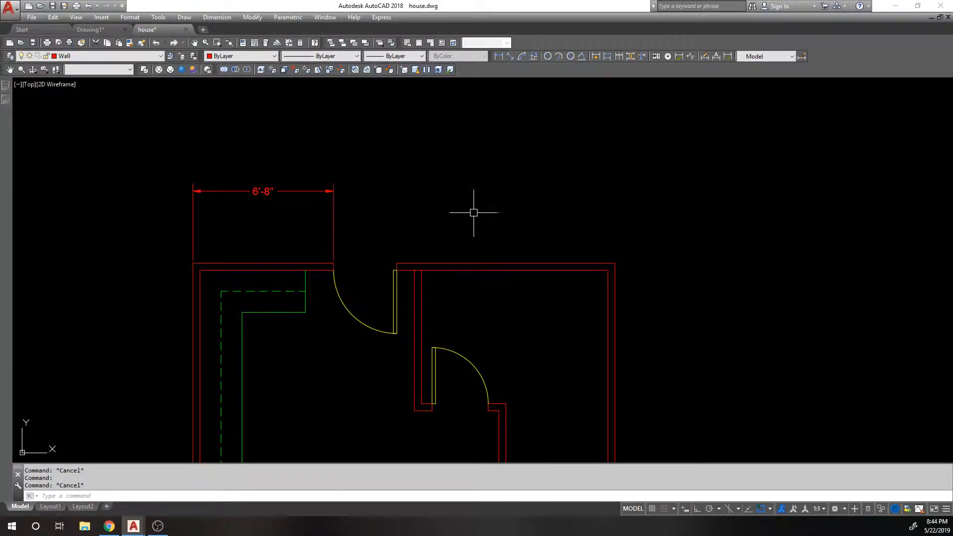
pyautogui.click(255, 190)
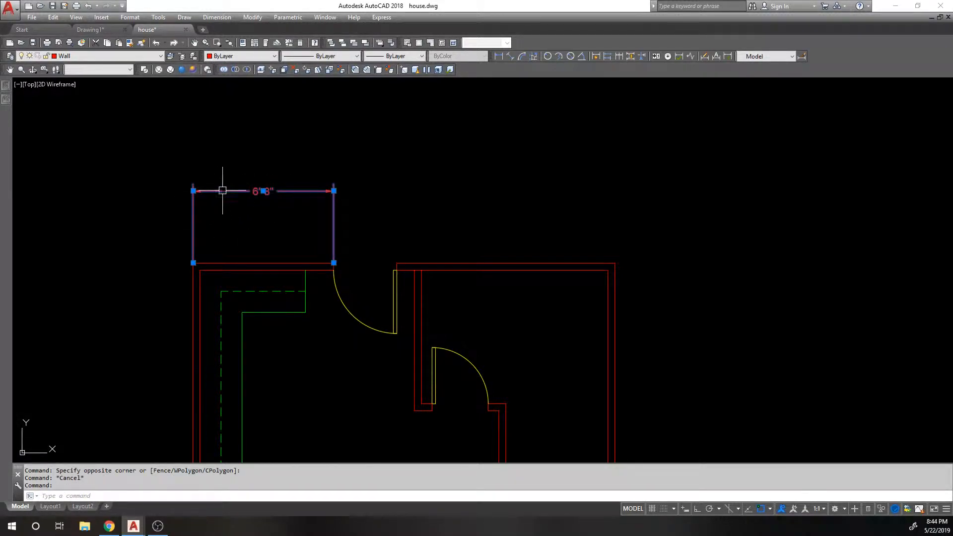
pyautogui.press('Escape')
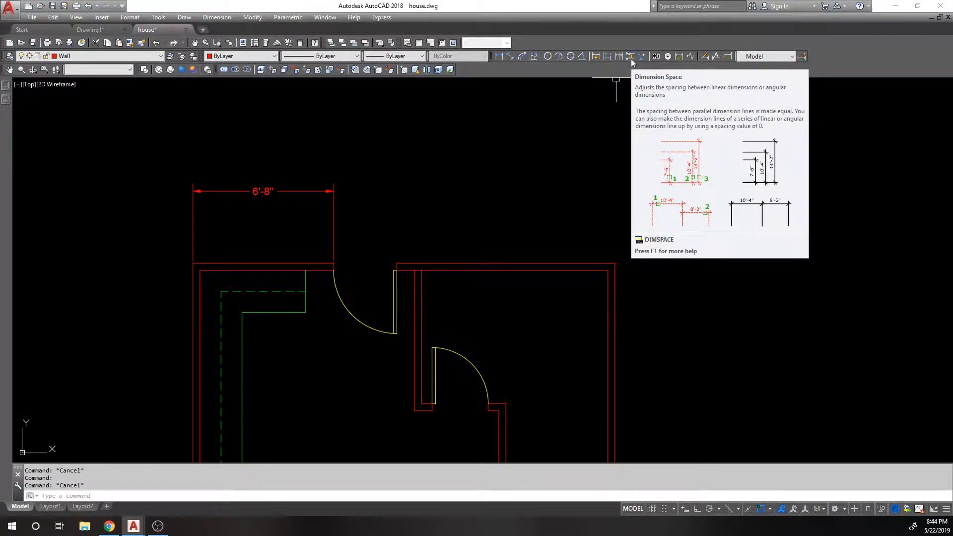
# Add a linear dimension across the top door opening, placed higher than the 6'-8" dimension.
pyautogui.click(500, 56)
pyautogui.click(334, 264)
pyautogui.click(398, 264)
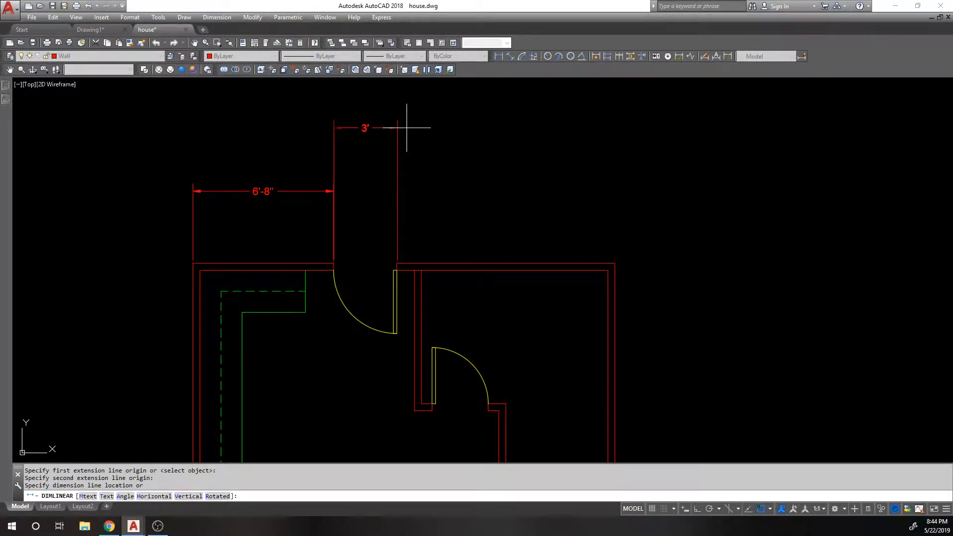
pyautogui.click(414, 156)
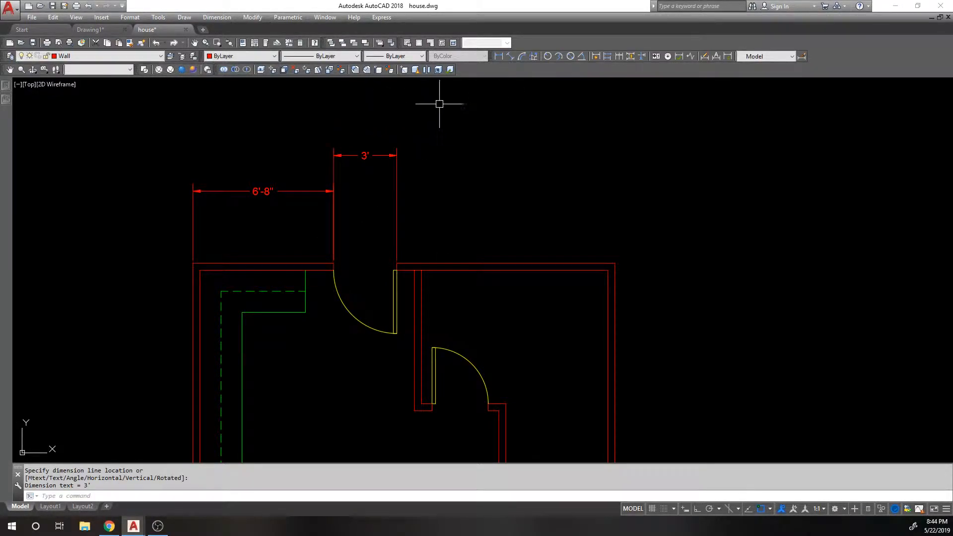
# Apply Dimension Space with automatic spacing to the 6'-8" dimension, using the door opening's dimension as the base.
pyautogui.click(630, 56)
pyautogui.click(348, 157)
pyautogui.click(314, 196)
pyautogui.click(287, 176)
pyautogui.press('Return')
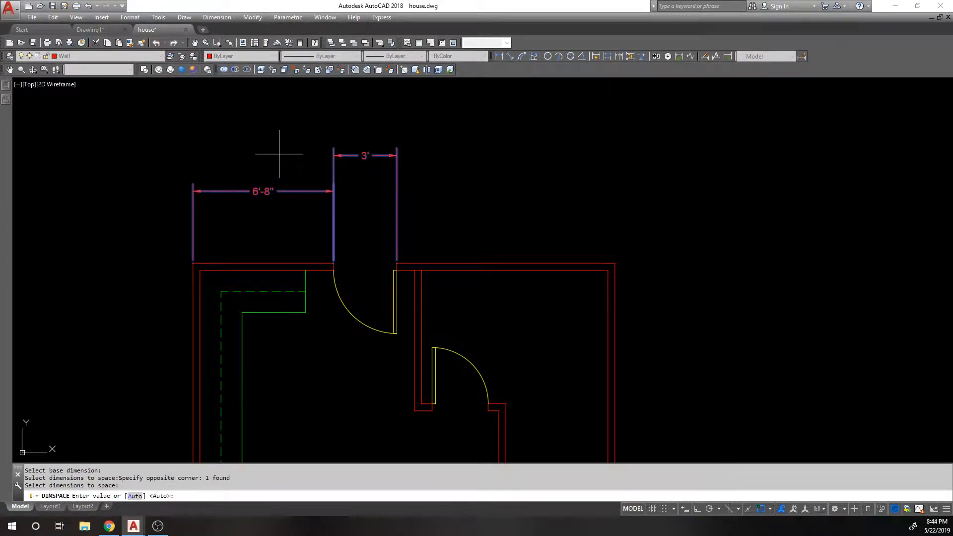
pyautogui.press('Return')
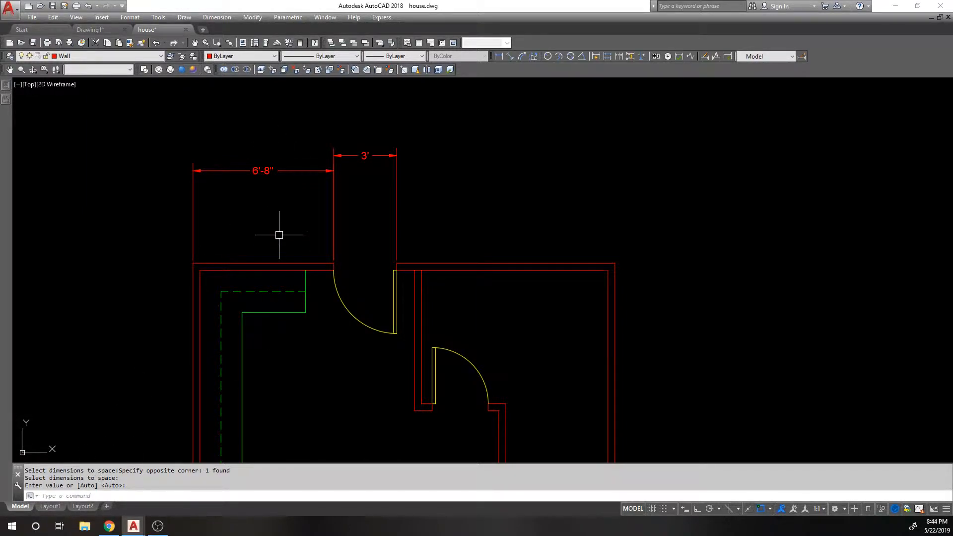
# Erase the 3' dimension above the door opening.
pyautogui.click(347, 145)
pyautogui.click(330, 153)
pyautogui.press('Escape')
pyautogui.scroll(5, 330, 149)
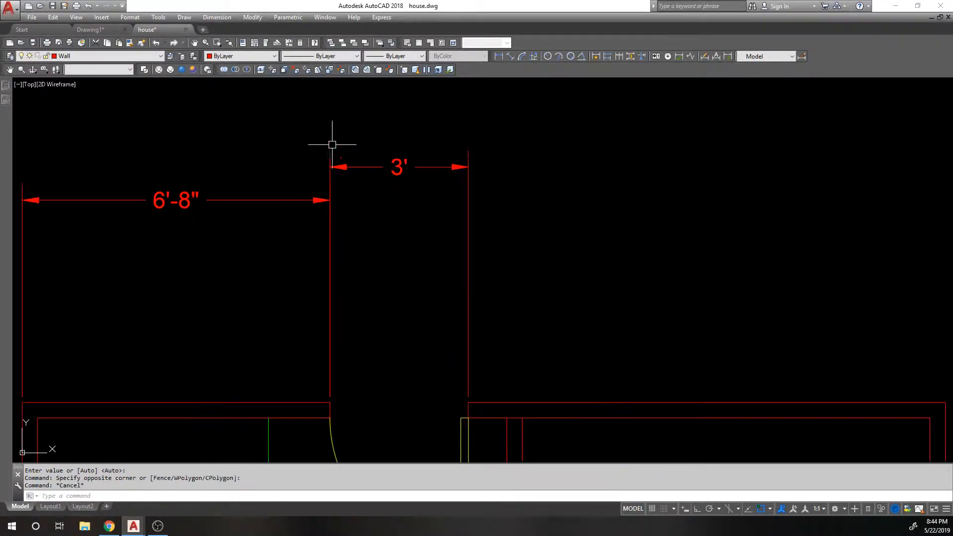
pyautogui.scroll(-4, 251, 204)
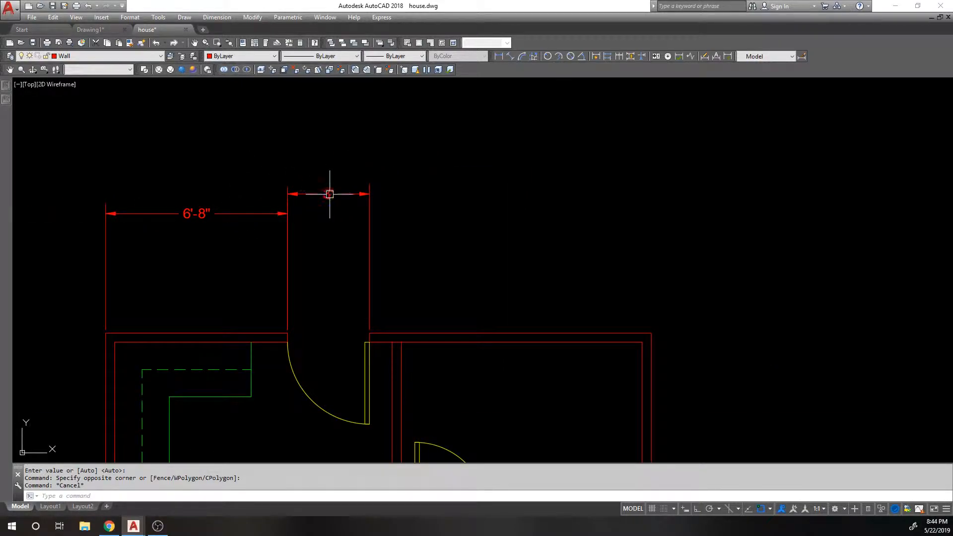
pyautogui.click(326, 193)
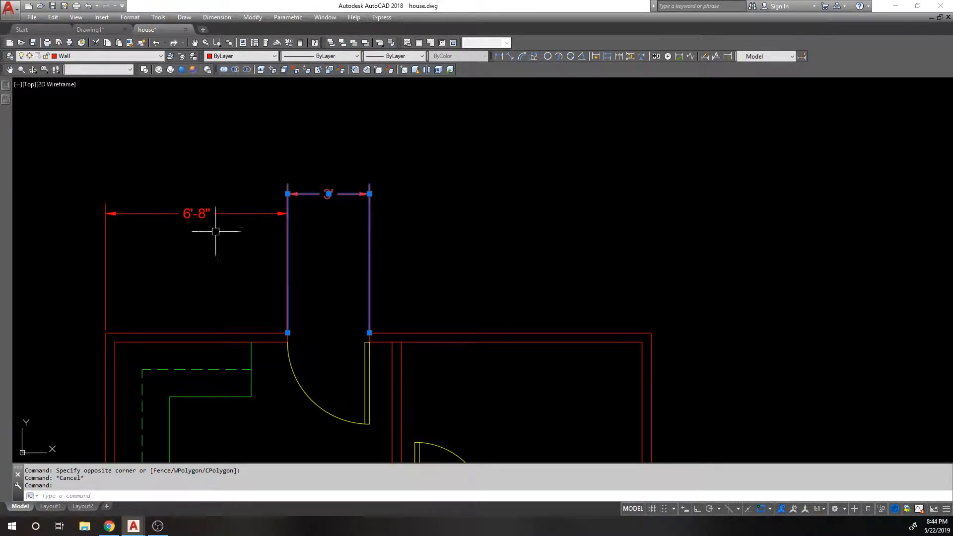
pyautogui.write('e')
pyautogui.press('Return')
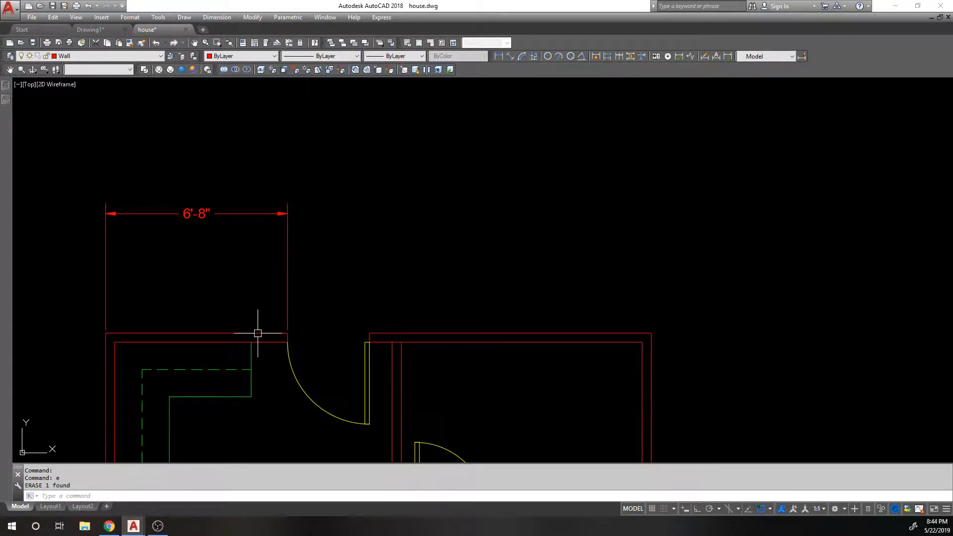
# Add linear dimensions for the door opening and the top wall's right part, in line with the 6'-8" dimension.
pyautogui.click(500, 56)
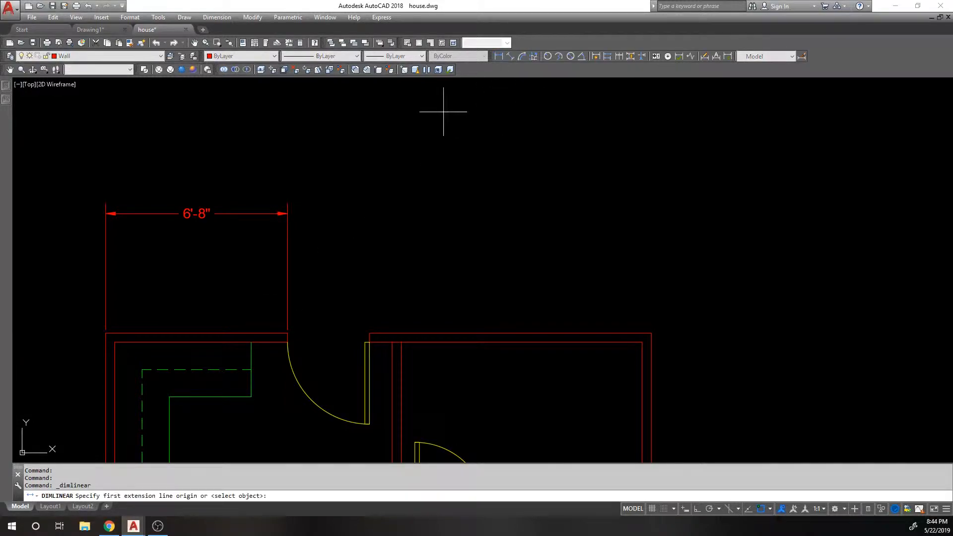
pyautogui.click(287, 333)
pyautogui.click(370, 333)
pyautogui.click(330, 213)
pyautogui.press('Return')
pyautogui.click(413, 330)
pyautogui.click(652, 333)
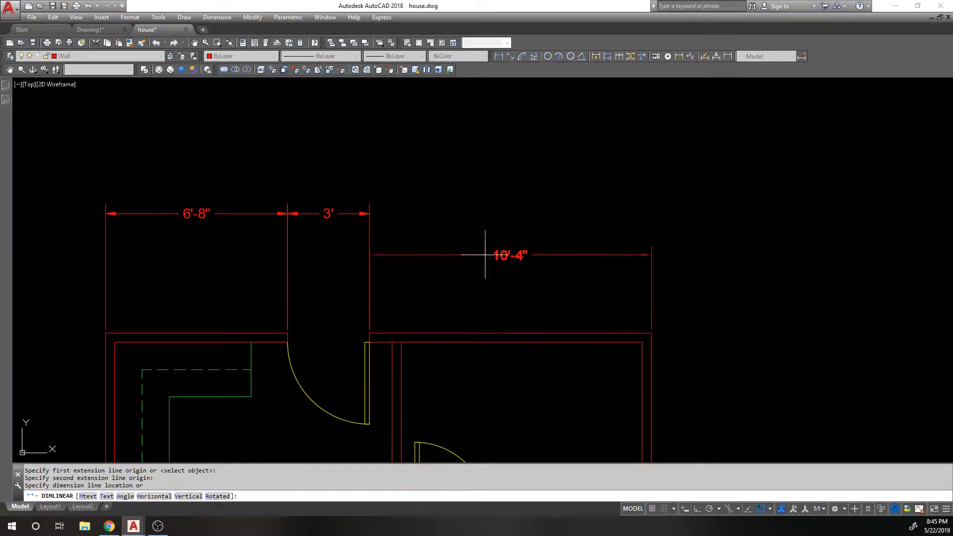
pyautogui.click(366, 214)
# Add an overall linear dimension between the plan's top-left and top-right outer corners, above the existing row of dimensions.
pyautogui.press('Return')
pyautogui.click(105, 333)
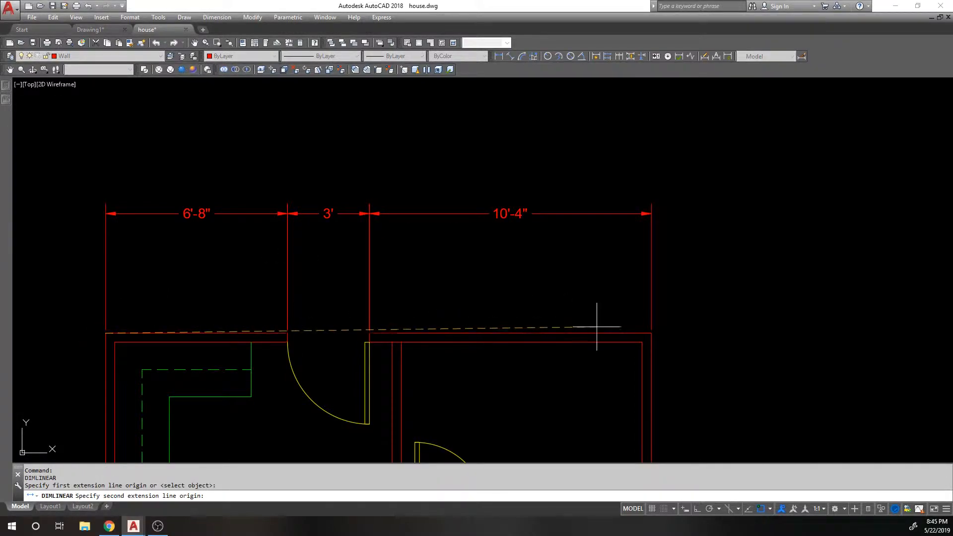
pyautogui.click(651, 333)
pyautogui.click(562, 138)
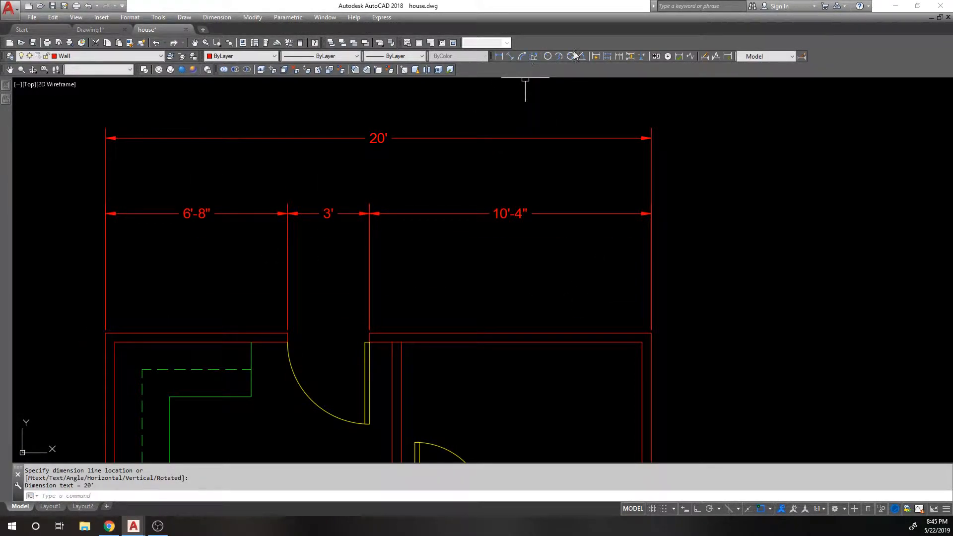
# Try automatic Dimension Space on the 6'-8" dimension with the overall dimension as the base, and undo it.
pyautogui.click(632, 56)
pyautogui.click(243, 137)
pyautogui.click(229, 216)
pyautogui.press('Return')
pyautogui.press('Return')
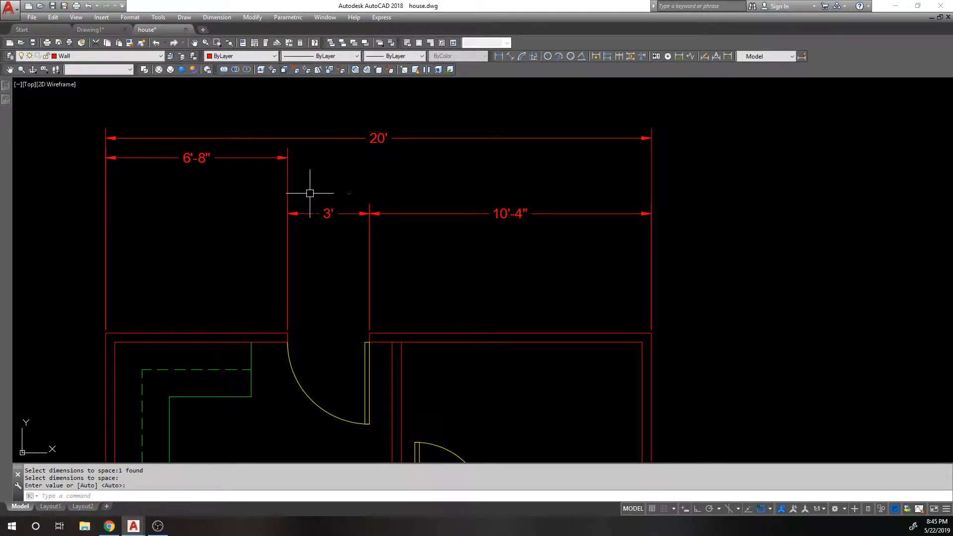
pyautogui.write('u')
pyautogui.press('Return')
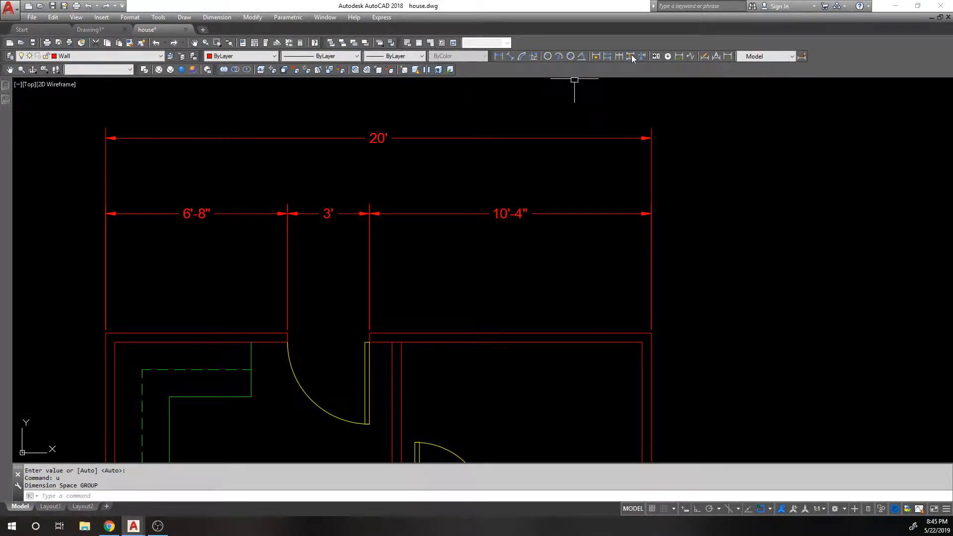
# Try automatic Dimension Space on the lower row and the overall dimension with the 10'-4" dimension as base, and undo it.
pyautogui.click(630, 56)
pyautogui.click(197, 109)
pyautogui.click(438, 212)
pyautogui.click(400, 238)
pyautogui.click(265, 207)
pyautogui.click(381, 178)
pyautogui.click(293, 121)
pyautogui.press('Return')
pyautogui.press('Return')
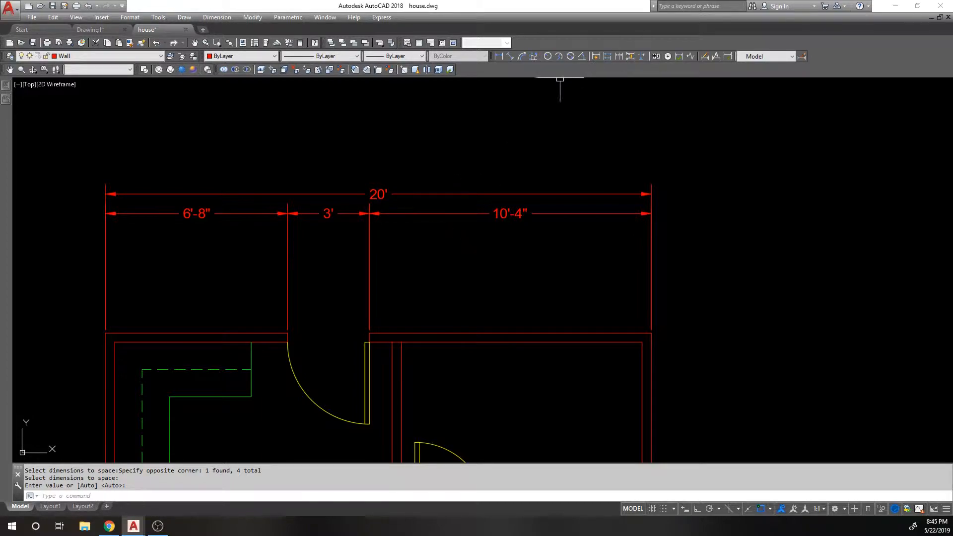
pyautogui.write('u')
pyautogui.press('Return')
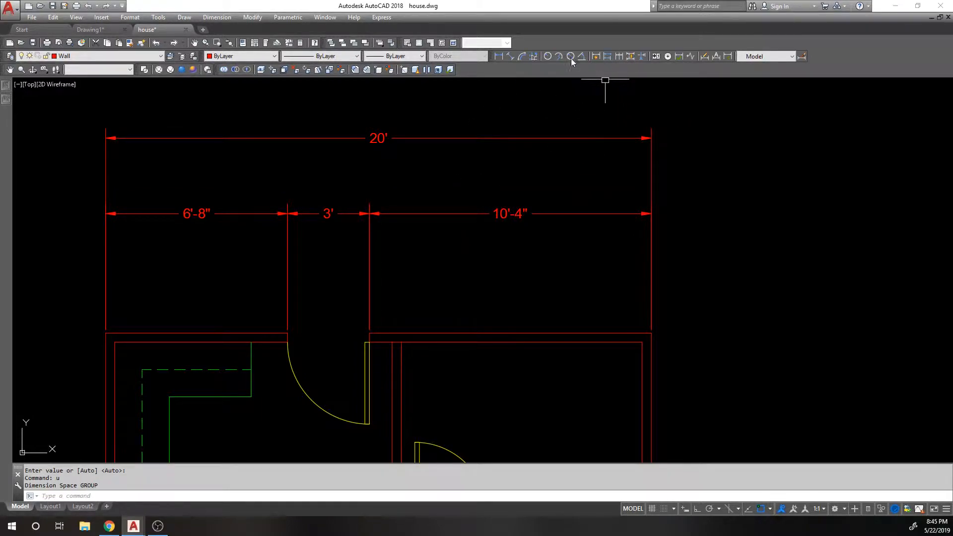
pyautogui.click(643, 56)
pyautogui.click(406, 140)
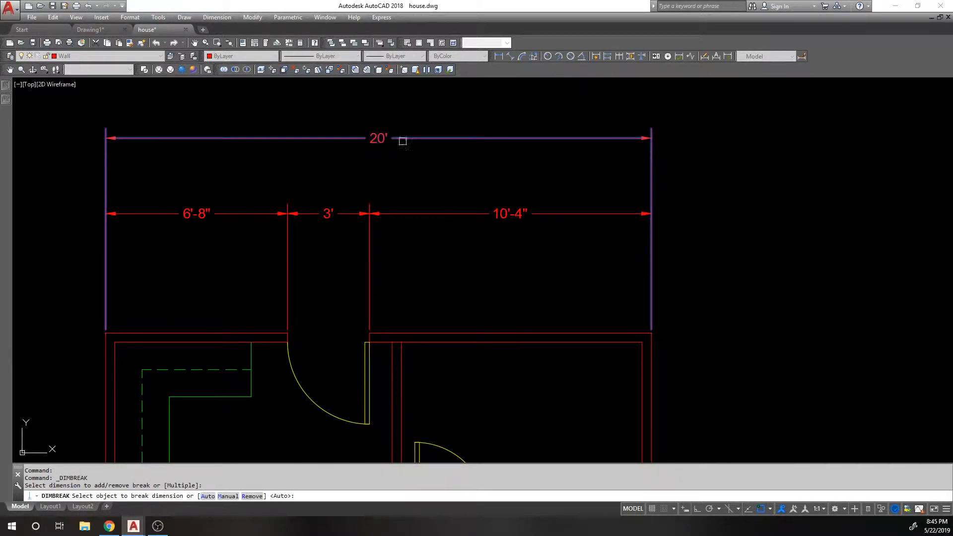
pyautogui.press('Return')
pyautogui.press('Return')
pyautogui.click(444, 140)
pyautogui.press('Return')
pyautogui.press('Return')
pyautogui.click(431, 140)
pyautogui.click(443, 213)
pyautogui.press('Escape')
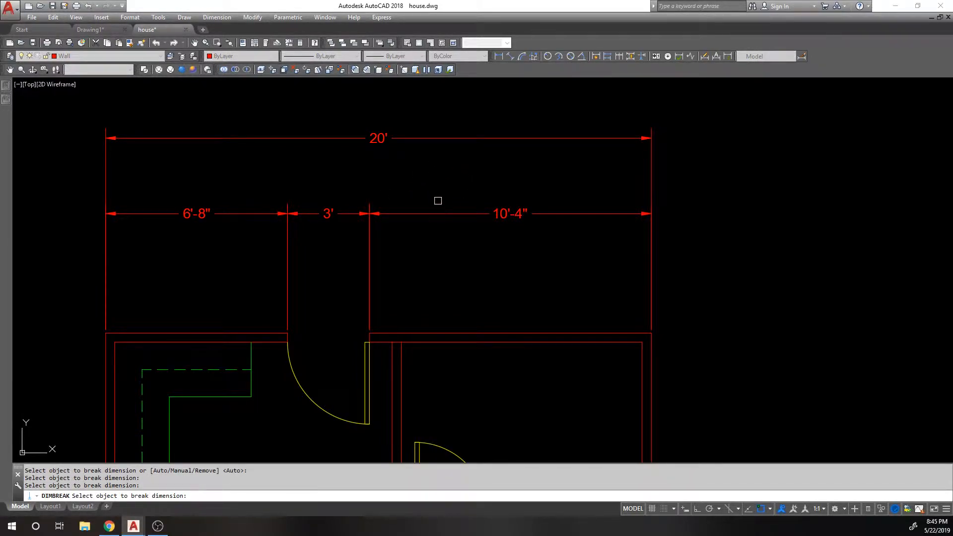
# Try automatic Dimension Space on the 10'-4" dimension with the overall dimension as the base, and undo it.
pyautogui.click(631, 56)
pyautogui.click(418, 139)
pyautogui.press('Return')
pyautogui.click(631, 57)
pyautogui.click(532, 136)
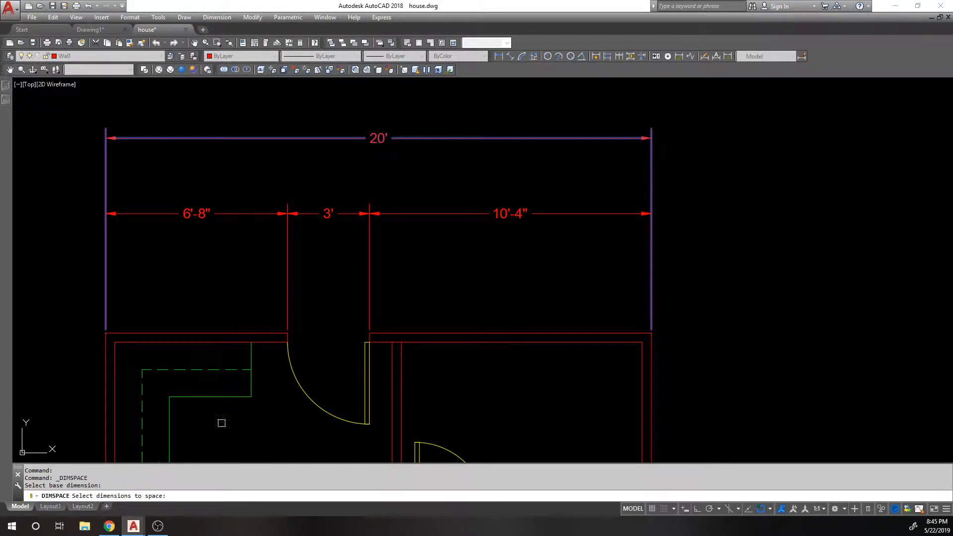
pyautogui.click(479, 213)
pyautogui.press('Return')
pyautogui.press('Return')
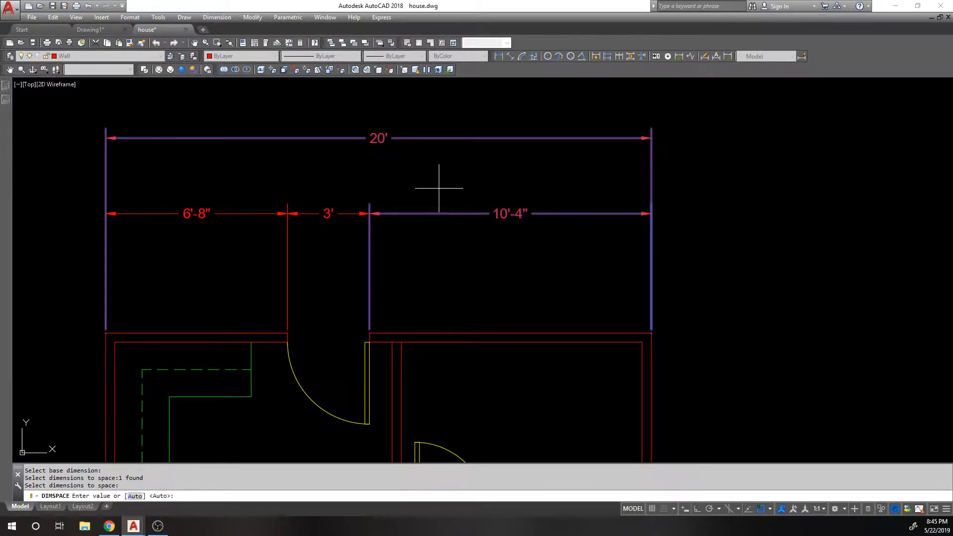
pyautogui.write('u')
pyautogui.press('Return')
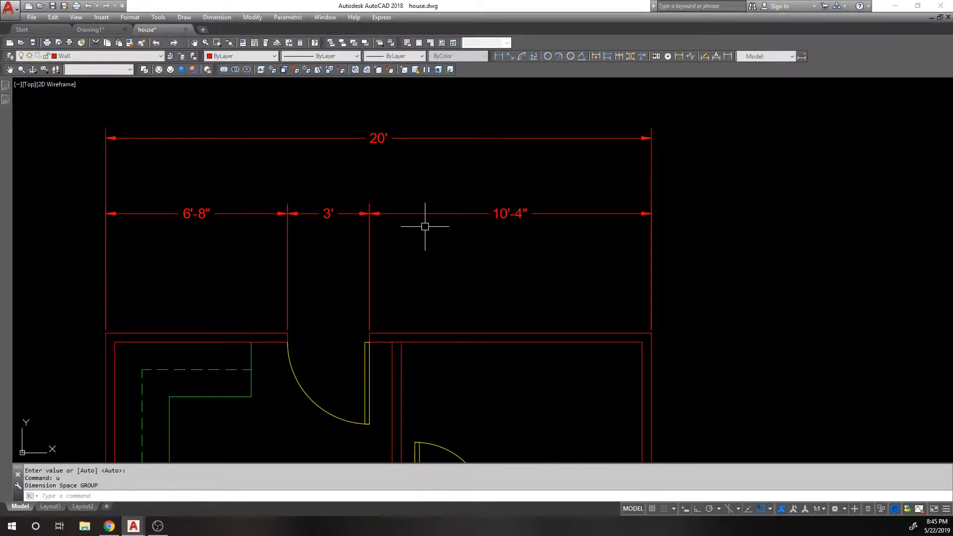
# Try automatic Dimension Space on the overall dimension alone with the 10'-4" dimension as the base, and undo it.
pyautogui.click(606, 58)
pyautogui.click(404, 214)
pyautogui.press('Return')
pyautogui.click(449, 208)
pyautogui.click(446, 213)
pyautogui.click(446, 138)
pyautogui.press('Return')
pyautogui.press('Return')
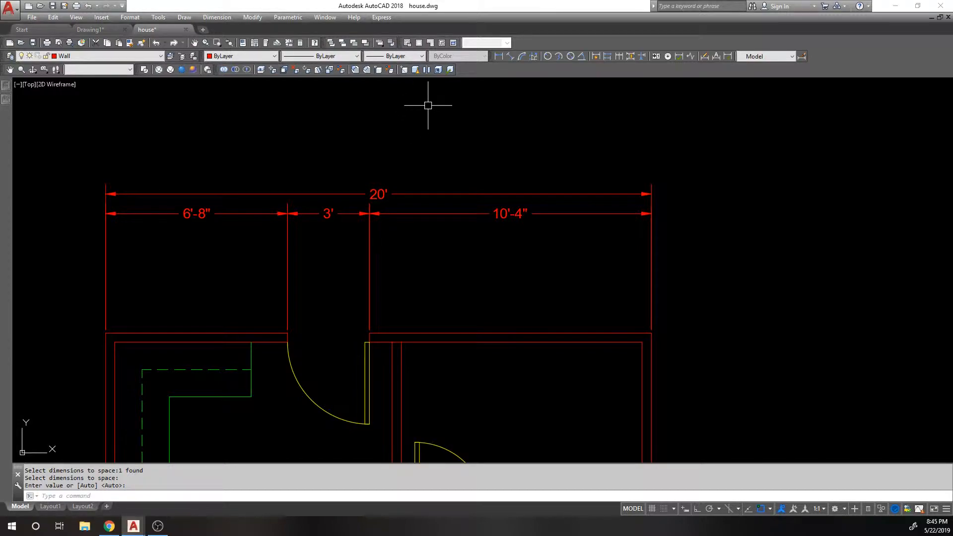
pyautogui.write('u')
pyautogui.press('Return')
# Measure the vertical distance between the overall dimension line and the lower dimension row at their left ends.
pyautogui.write('di')
pyautogui.press('Return')
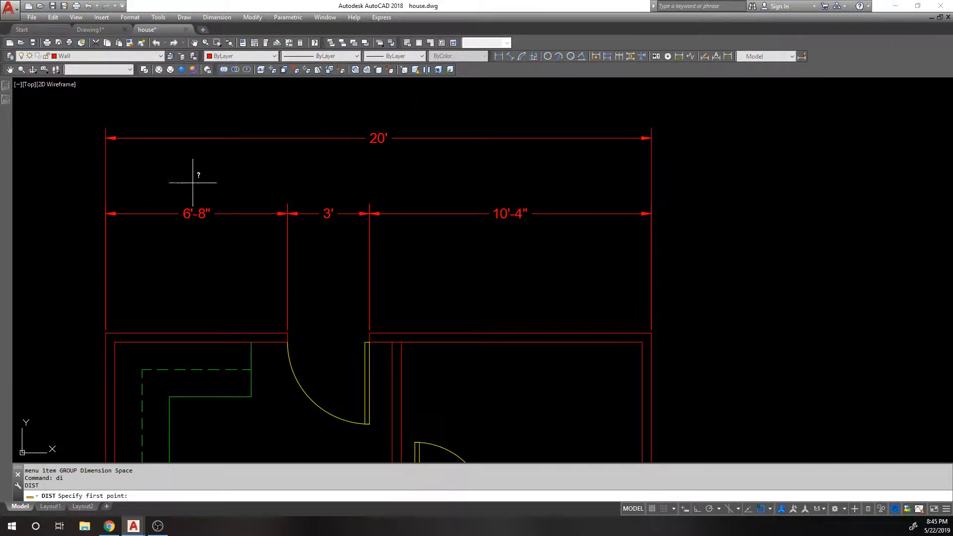
pyautogui.click(106, 137)
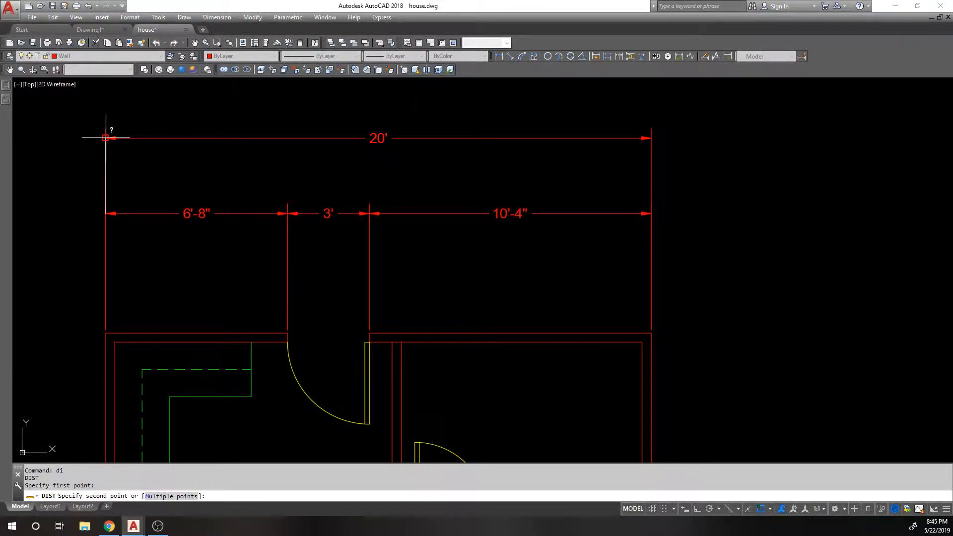
pyautogui.click(247, 121)
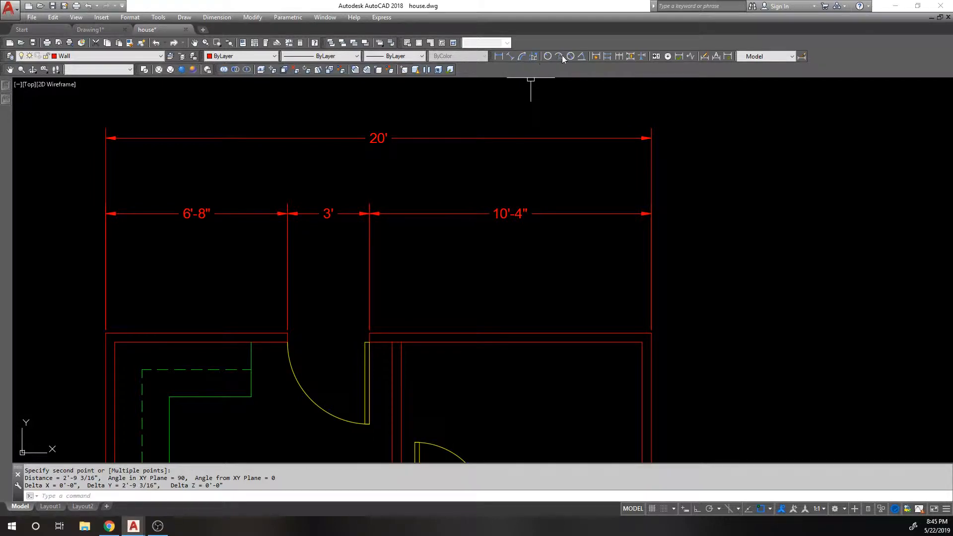
# Try Dimension Space with a value of 12 on the overall dimension, using the 10'-4" dimension as the base.
pyautogui.click(640, 57)
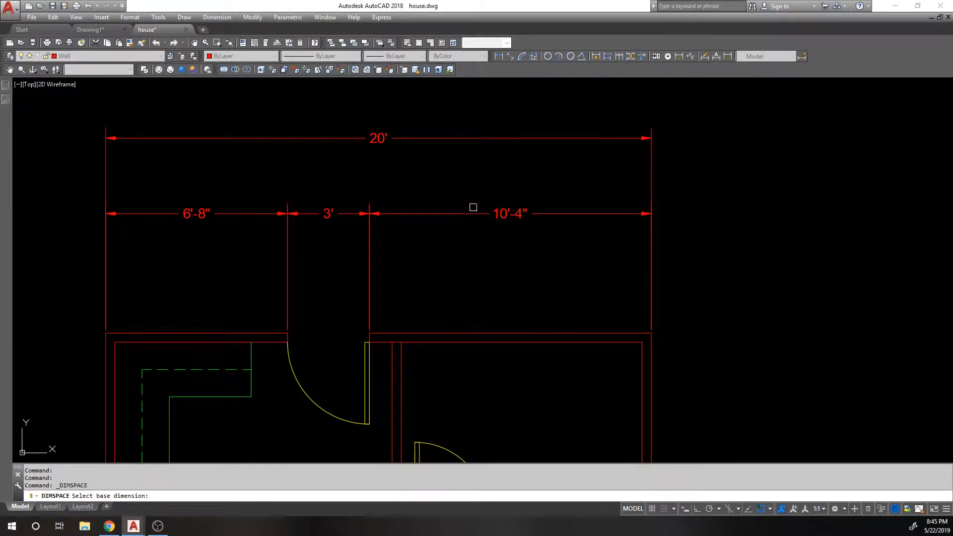
pyautogui.click(471, 213)
pyautogui.click(455, 140)
pyautogui.press('Return')
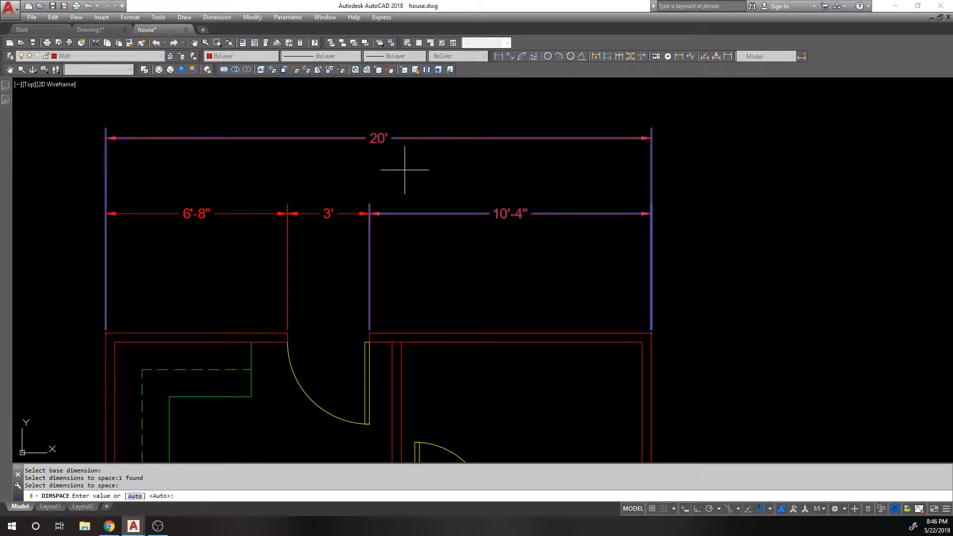
pyautogui.write('12')
pyautogui.press('Return')
# Measure the new gap between the overall dimension and the lower row, and undo the spacing change.
pyautogui.write('d')
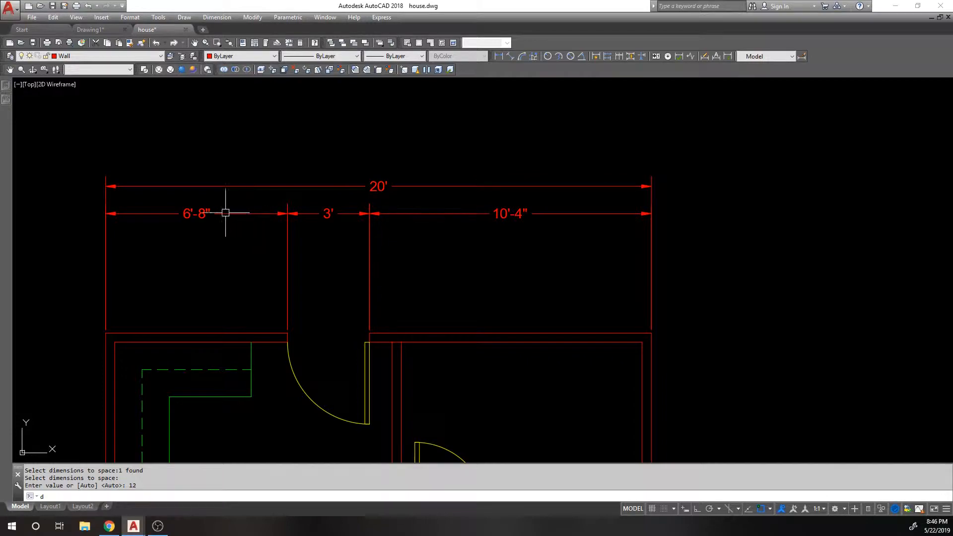
pyautogui.write('i')
pyautogui.press('Return')
pyautogui.click(106, 187)
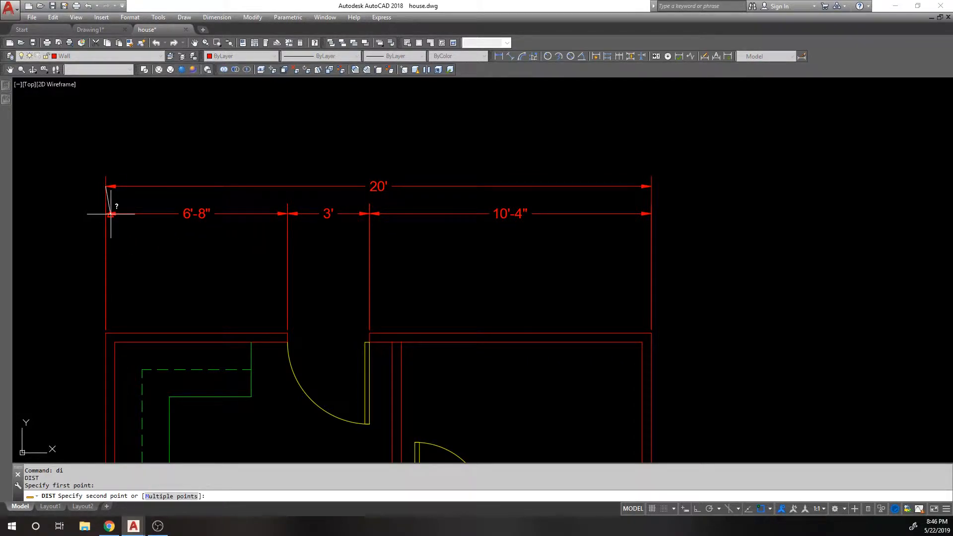
pyautogui.click(106, 214)
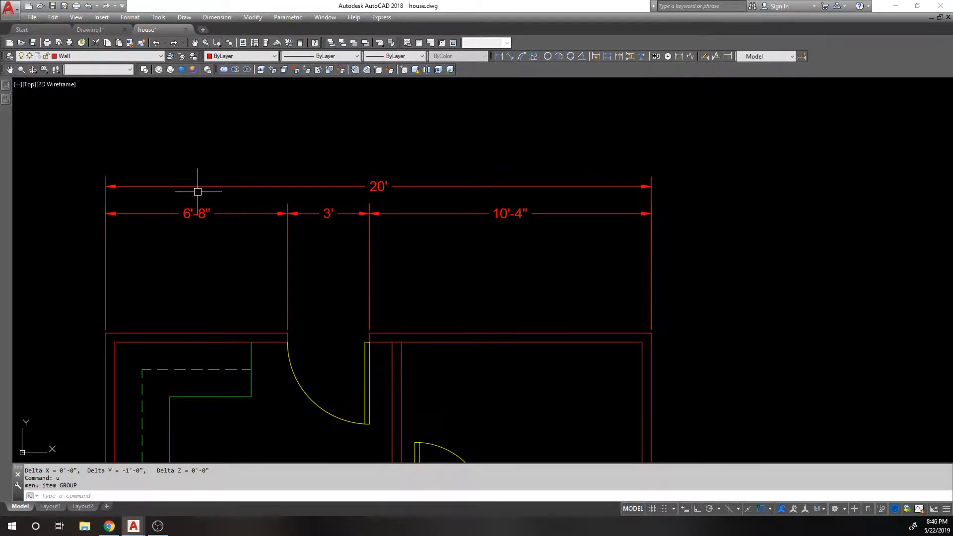
pyautogui.write('u')
pyautogui.press('Return')
# Measure the distance from the plan's top-left outer corner to the midpoint of the top wall's left part.
pyautogui.write('di')
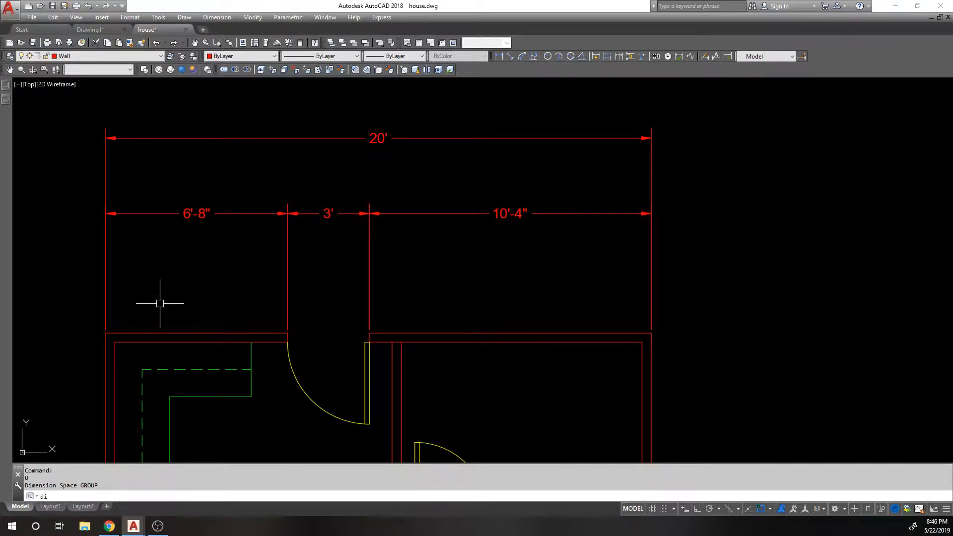
pyautogui.press('Return')
pyautogui.click(106, 333)
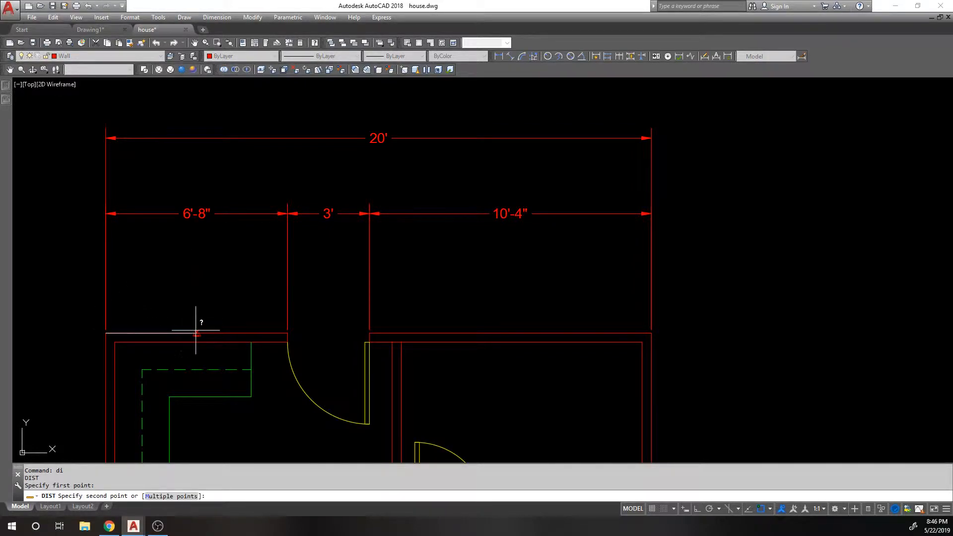
pyautogui.click(198, 330)
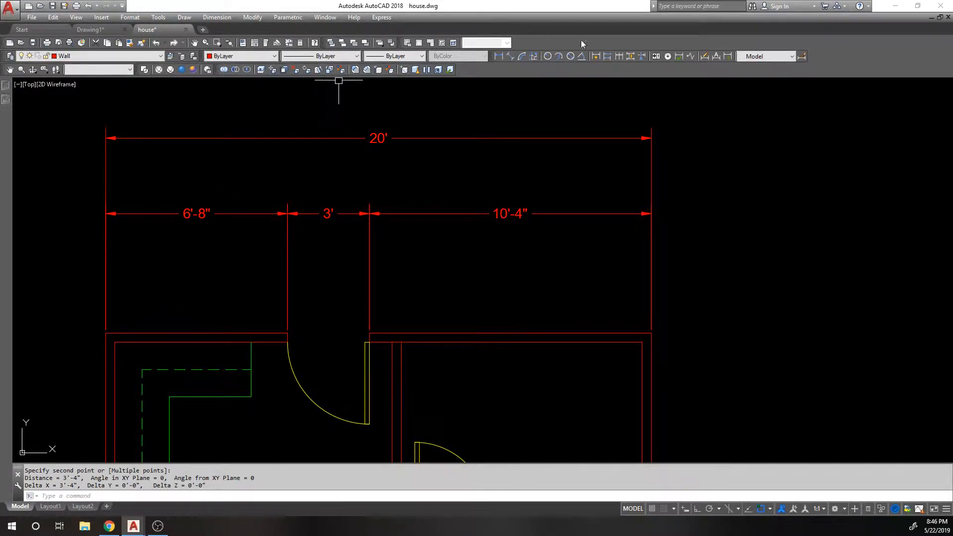
# Add two aligned linear dimensions for the halves of the top wall's left part, below the 6'-8" dimension.
pyautogui.click(499, 56)
pyautogui.click(106, 333)
pyautogui.click(197, 330)
pyautogui.click(201, 248)
pyautogui.press('Return')
pyautogui.click(197, 333)
pyautogui.press('Escape')
pyautogui.press('Return')
pyautogui.click(196, 332)
pyautogui.click(286, 331)
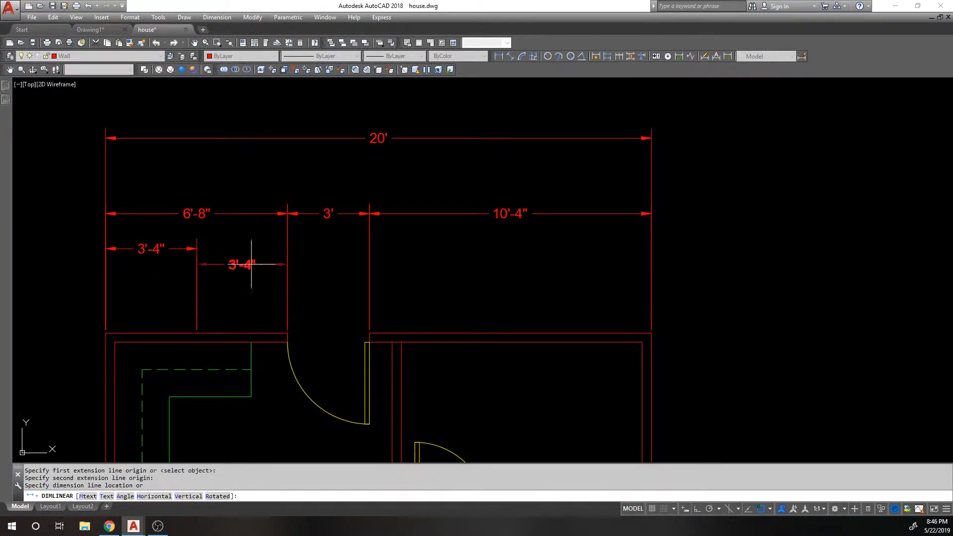
pyautogui.click(202, 248)
# Add two linear dimensions for the halves of the top wall's right part, in line with the 3'-4" dimensions.
pyautogui.press('Return')
pyautogui.click(370, 332)
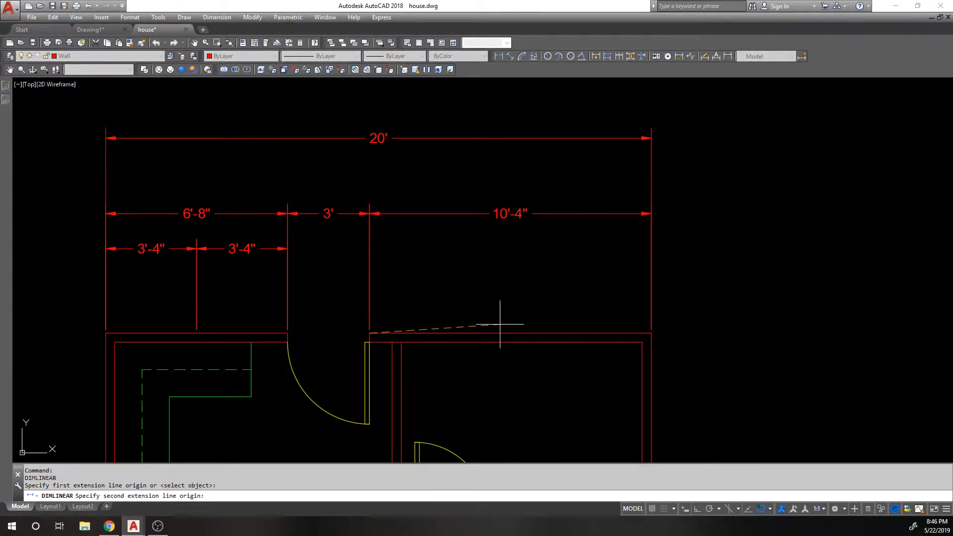
pyautogui.click(511, 331)
pyautogui.click(313, 248)
pyautogui.press('Return')
pyautogui.click(511, 332)
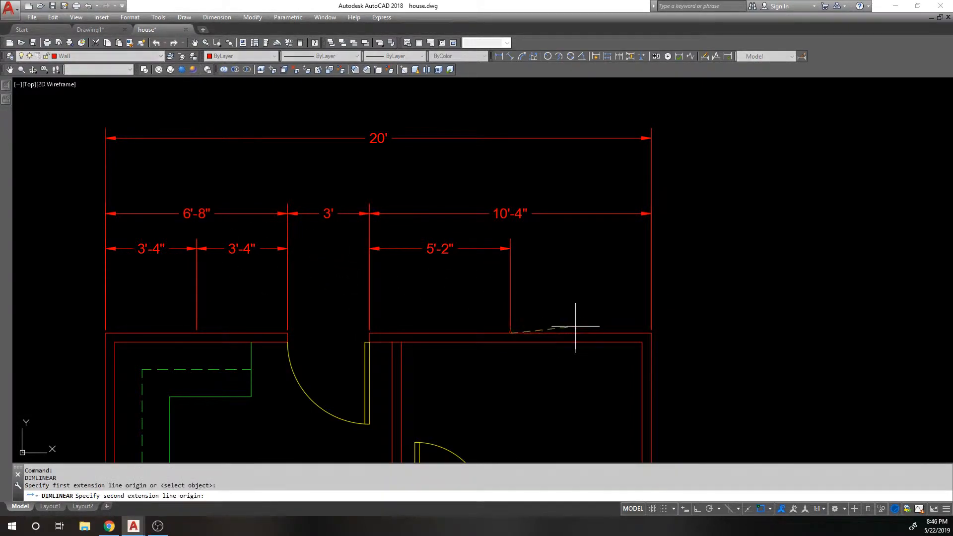
pyautogui.click(651, 332)
pyautogui.click(516, 249)
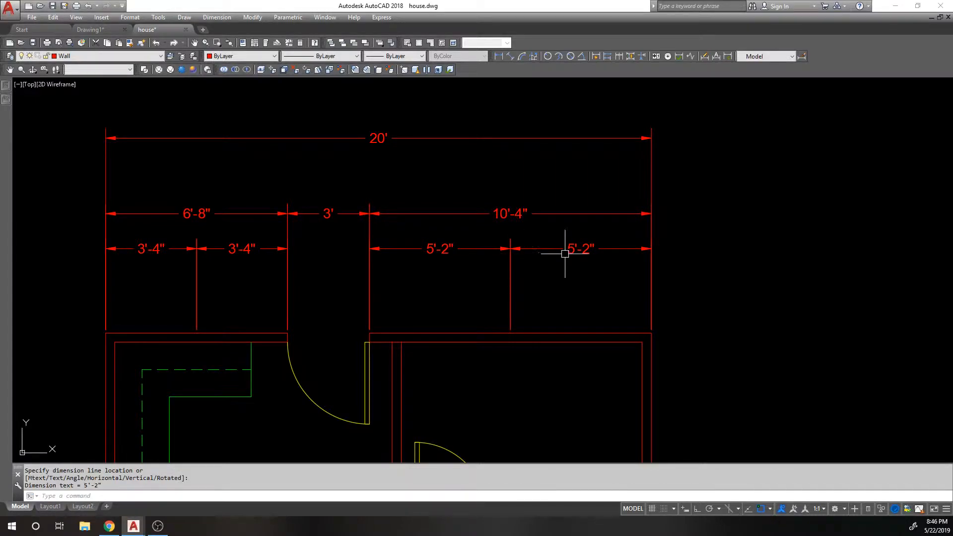
# Stretch the row of half-length dimensions down toward the top wall so the rows are unevenly spaced.
pyautogui.scroll(5, 746, 257)
pyautogui.scroll(-5, 709, 239)
pyautogui.moveTo(439, 217); pyautogui.dragTo(496, 213, button='middle')
pyautogui.moveTo(461, 182); pyautogui.dragTo(468, 197, button='middle')
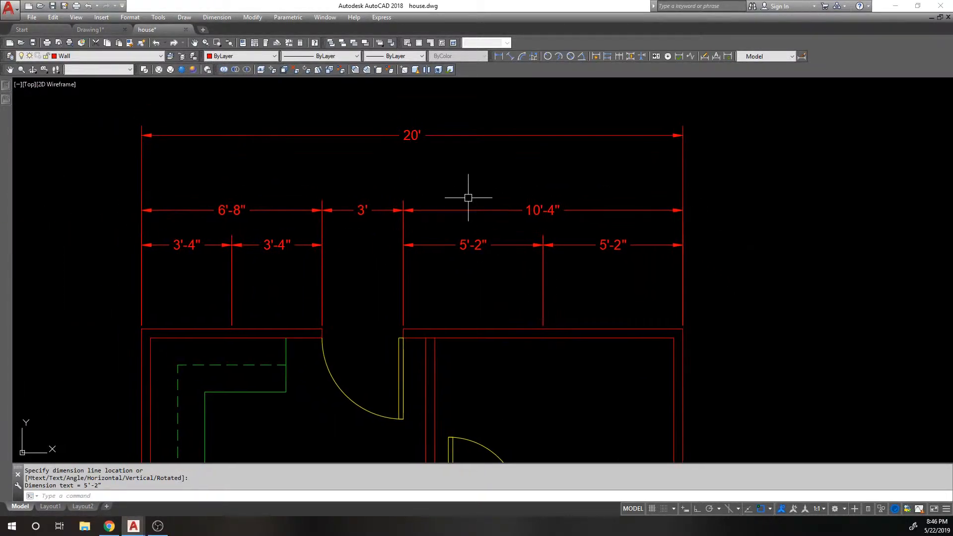
pyautogui.write('s')
pyautogui.press('Return')
pyautogui.click(607, 271)
pyautogui.click(171, 224)
pyautogui.press('Return')
pyautogui.click(279, 272)
pyautogui.click(280, 288)
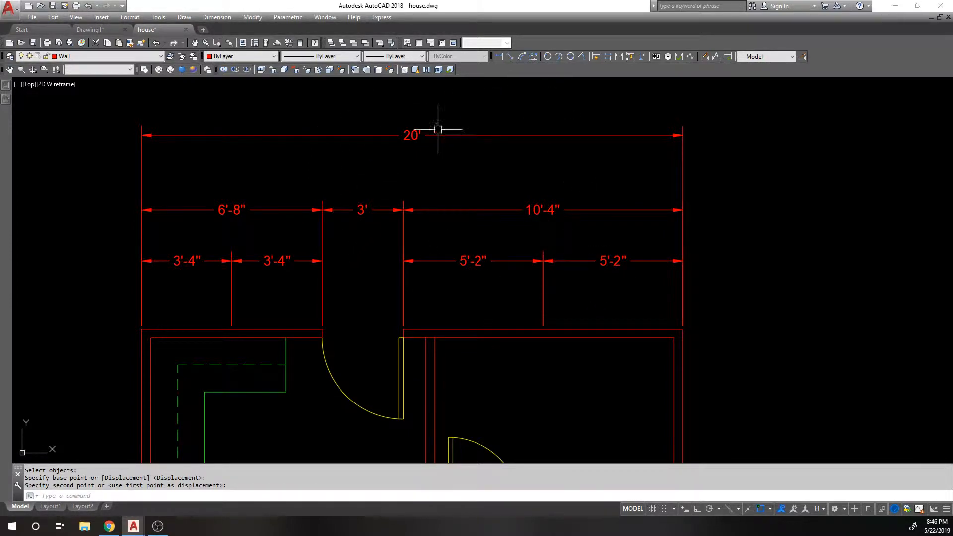
# Apply Dimension Space with a value of 12 to both lower dimension rows, using the overall dimension as the base.
pyautogui.click(633, 58)
pyautogui.click(470, 131)
pyautogui.click(463, 135)
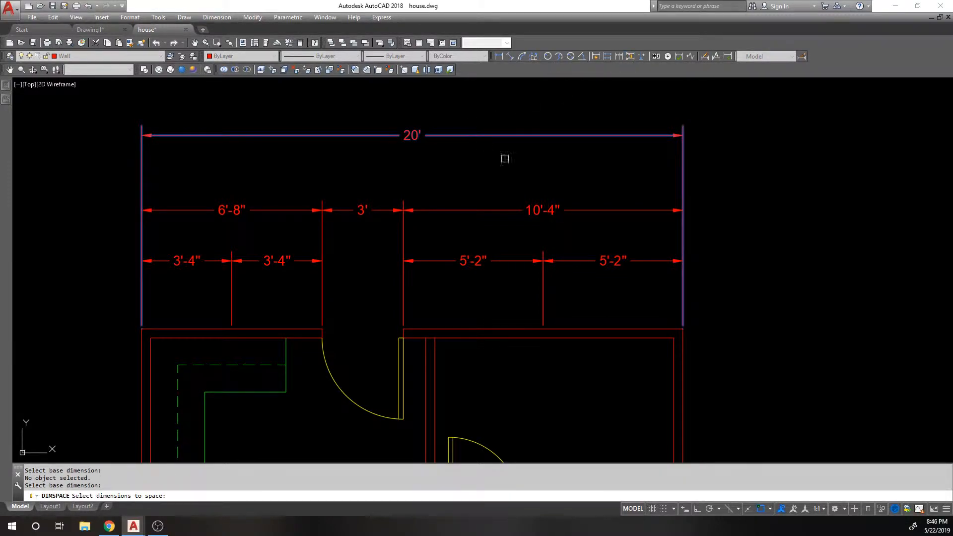
pyautogui.press('Escape')
pyautogui.press('Return')
pyautogui.click(491, 136)
pyautogui.click(634, 291)
pyautogui.click(171, 159)
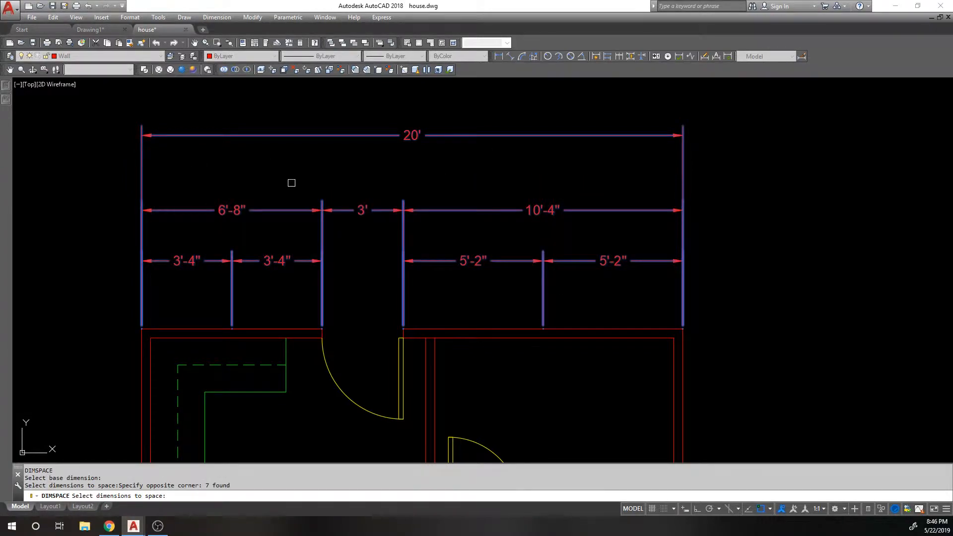
pyautogui.press('Return')
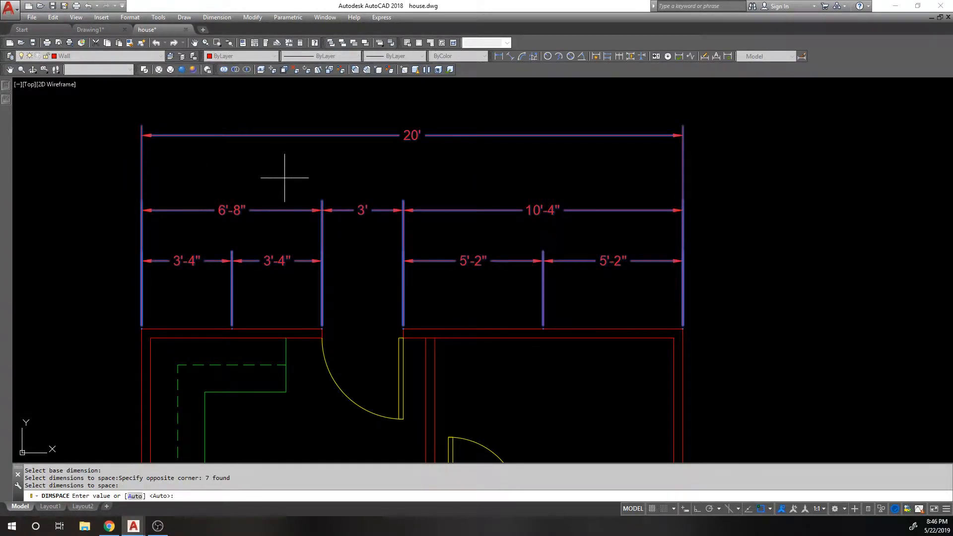
pyautogui.write('12')
pyautogui.press('Return')
# Measure the vertical distance between the stacked dimension rows at their left ends.
pyautogui.write('di')
pyautogui.press('Return')
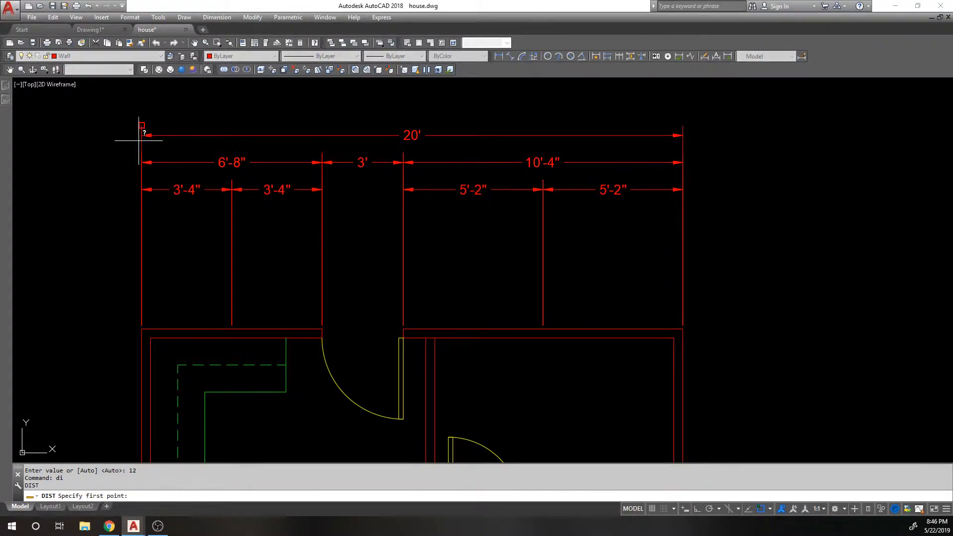
pyautogui.click(139, 140)
pyautogui.click(137, 154)
pyautogui.press('Return')
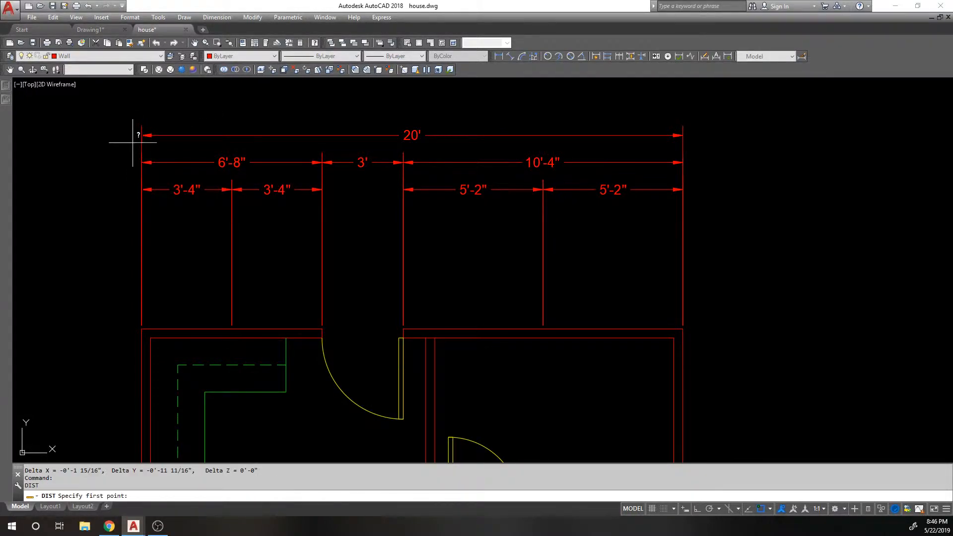
pyautogui.click(142, 162)
pyautogui.click(141, 163)
pyautogui.scroll(2, 133, 171)
pyautogui.press('Return')
pyautogui.click(147, 156)
pyautogui.click(147, 202)
pyautogui.scroll(-2, 118, 171)
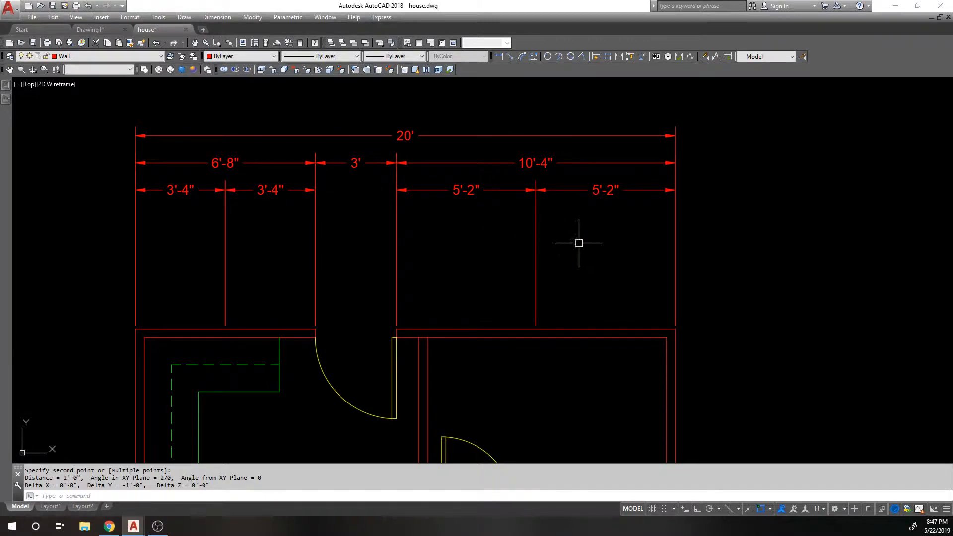
# Erase the overall dimension, the door opening dimension and all dimensions above the top wall's right part.
pyautogui.click(641, 60)
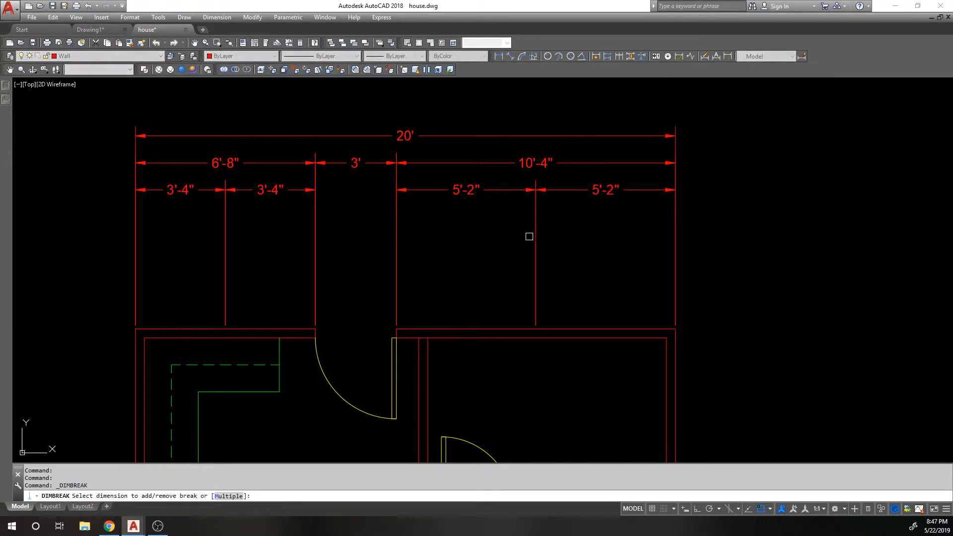
pyautogui.press('Escape')
pyautogui.click(729, 246)
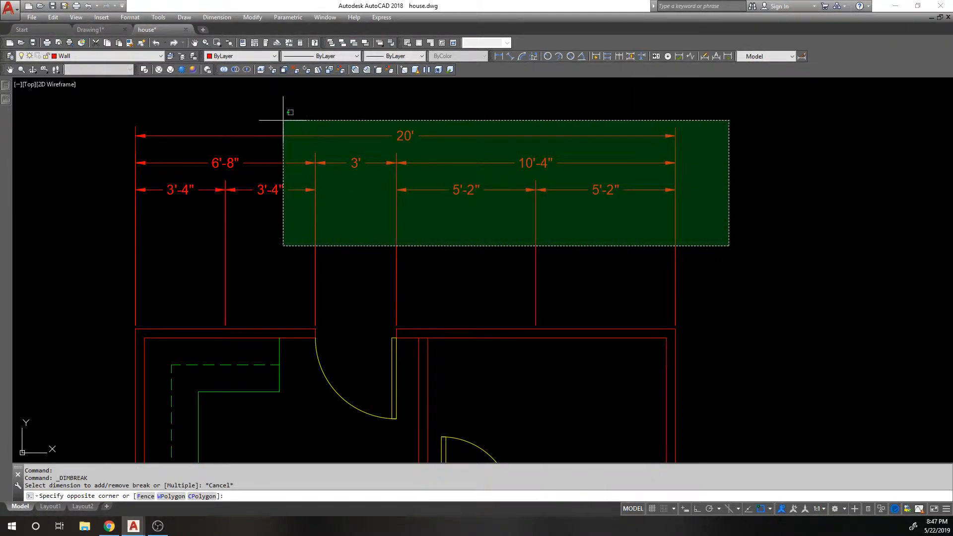
pyautogui.click(357, 129)
pyautogui.write('e')
pyautogui.press('space')
# Try erasing the two 3'-4" dimensions and stretching the 6'-8" dimension line closer to the wall, and undo both.
pyautogui.click(257, 202)
pyautogui.click(199, 207)
pyautogui.write('e s')
pyautogui.click(405, 197)
pyautogui.click(92, 120)
pyautogui.press('space')
pyautogui.click(425, 161)
pyautogui.click(410, 216)
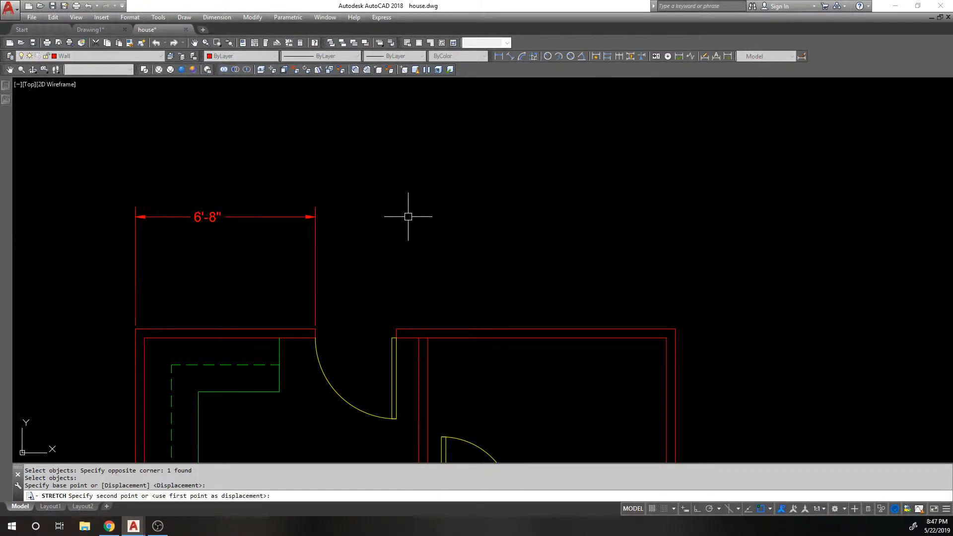
pyautogui.write('u')
pyautogui.press('space')
pyautogui.press('Escape')
pyautogui.press('space')
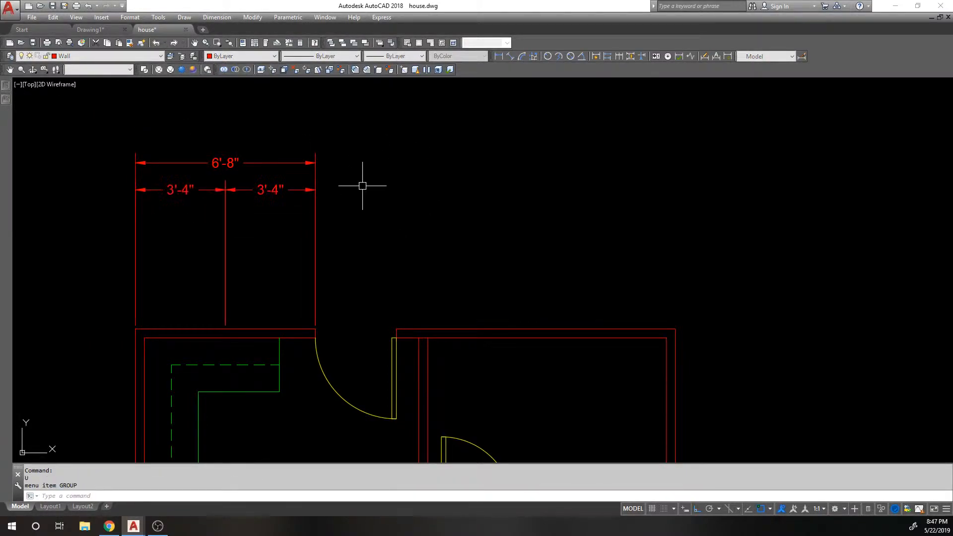
pyautogui.press('Escape')
# Erase the two 3'-4" dimensions below the 6'-8" dimension.
pyautogui.click(262, 212)
pyautogui.click(211, 189)
pyautogui.write('e')
pyautogui.press('space')
# Stretch the 6'-8" dimension line straight down, closer to the top wall, with Ortho on.
pyautogui.write('s')
pyautogui.press('space')
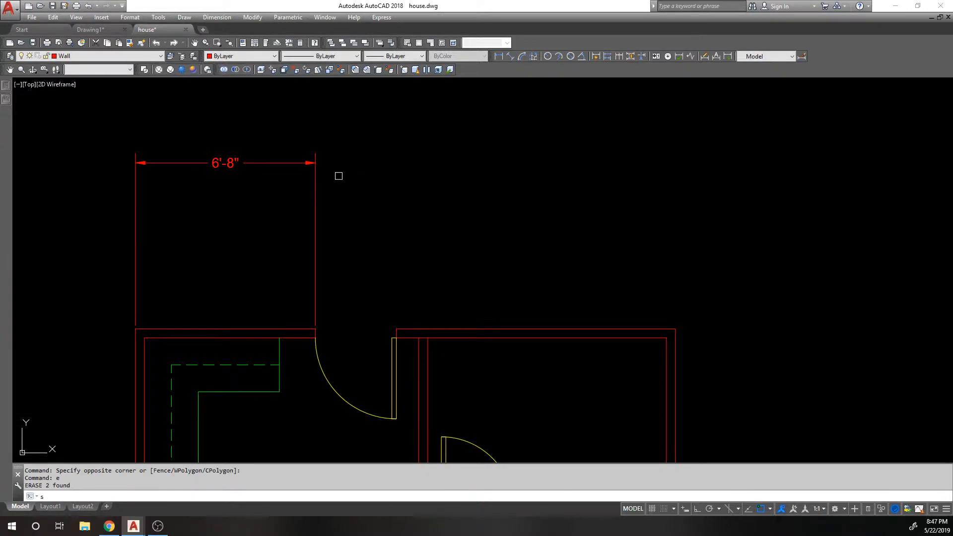
pyautogui.click(369, 180)
pyautogui.click(107, 124)
pyautogui.press('space')
pyautogui.click(427, 163)
pyautogui.write('f')
pyautogui.press('F8')
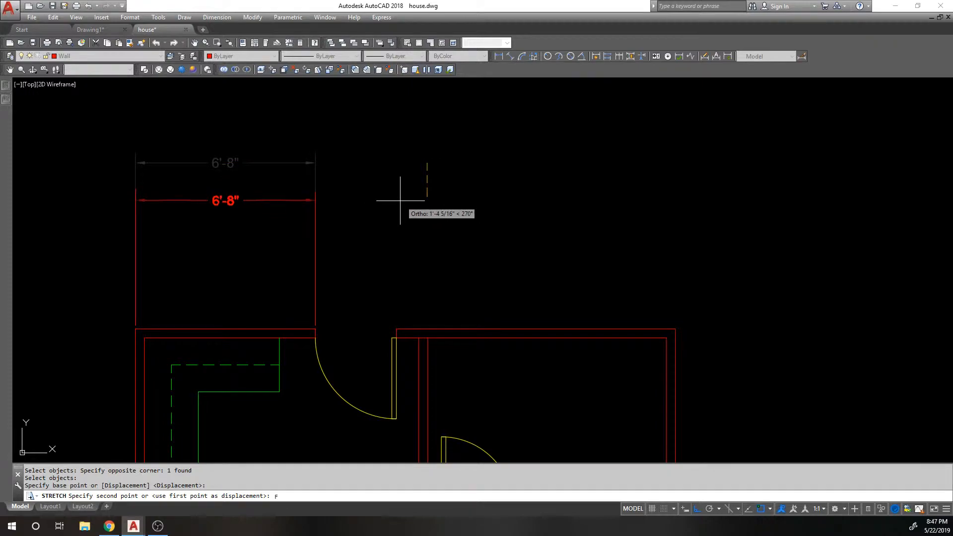
pyautogui.click(394, 225)
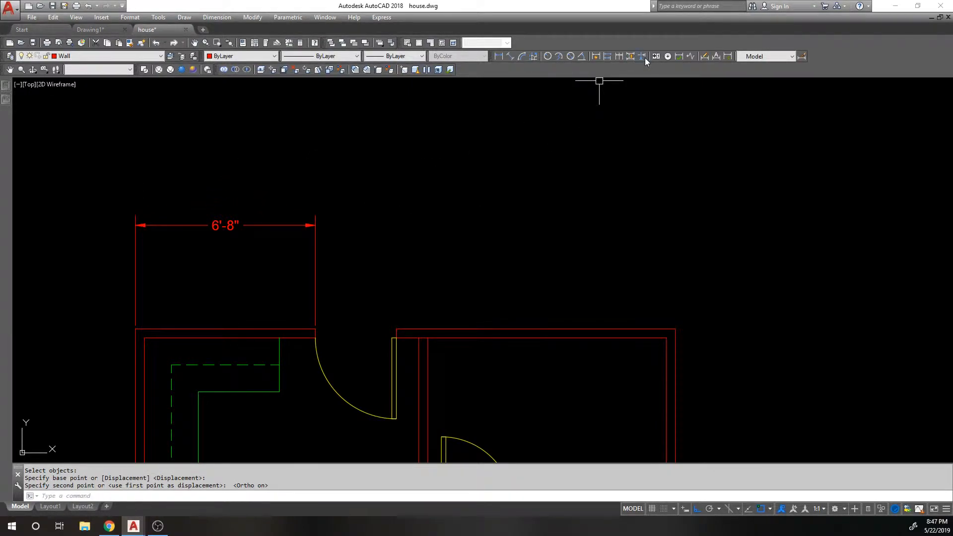
# Break the right extension line of the 6'-8" dimension manually between two points partway along its length.
pyautogui.click(643, 57)
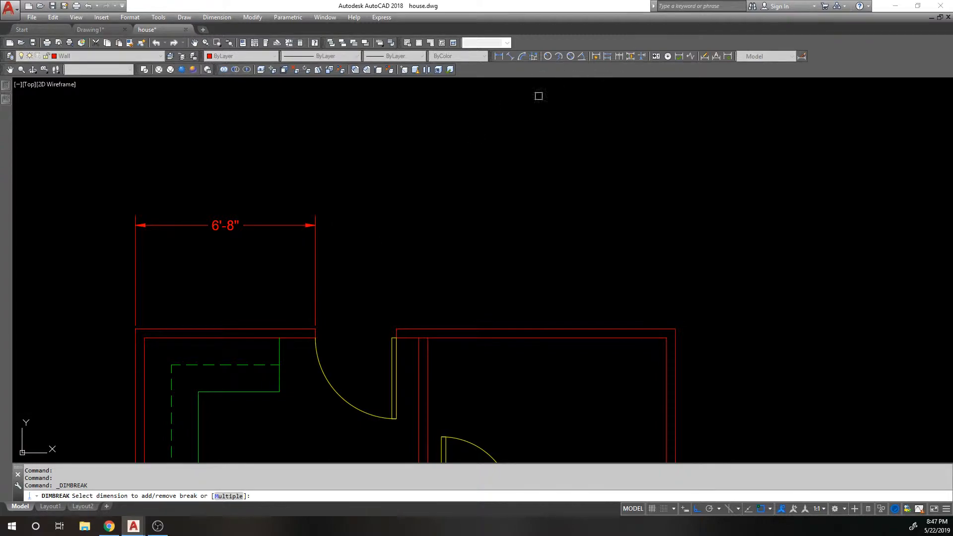
pyautogui.scroll(1, 296, 272)
pyautogui.scroll(2, 320, 276)
pyautogui.click(322, 276)
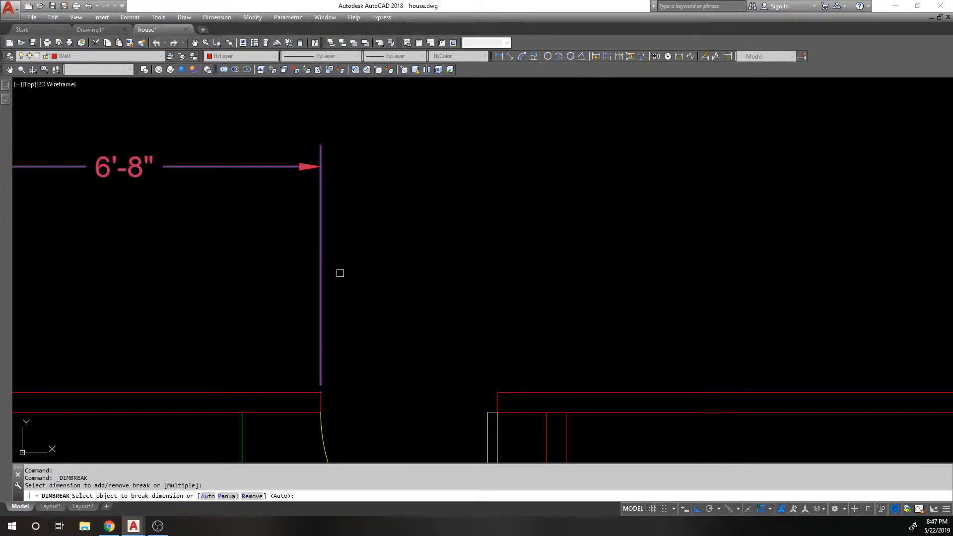
pyautogui.click(228, 496)
pyautogui.click(336, 280)
pyautogui.click(340, 304)
# Add a manual dimension break to the 6'-8" dimension line between its text and the right arrowhead.
pyautogui.moveTo(235, 151); pyautogui.dragTo(334, 169, button='middle')
pyautogui.press('Return')
pyautogui.click(313, 183)
pyautogui.write('m')
pyautogui.press('Return')
pyautogui.click(305, 152)
pyautogui.click(332, 156)
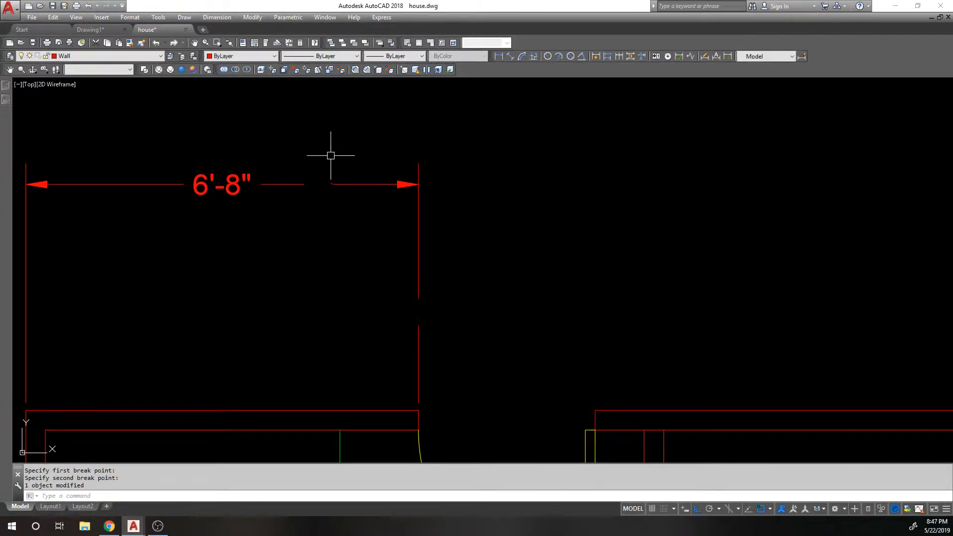
# Undo the manual breaks in the 6'-8" dimension.
pyautogui.write('u')
pyautogui.press('Return')
pyautogui.scroll(-3, 319, 234)
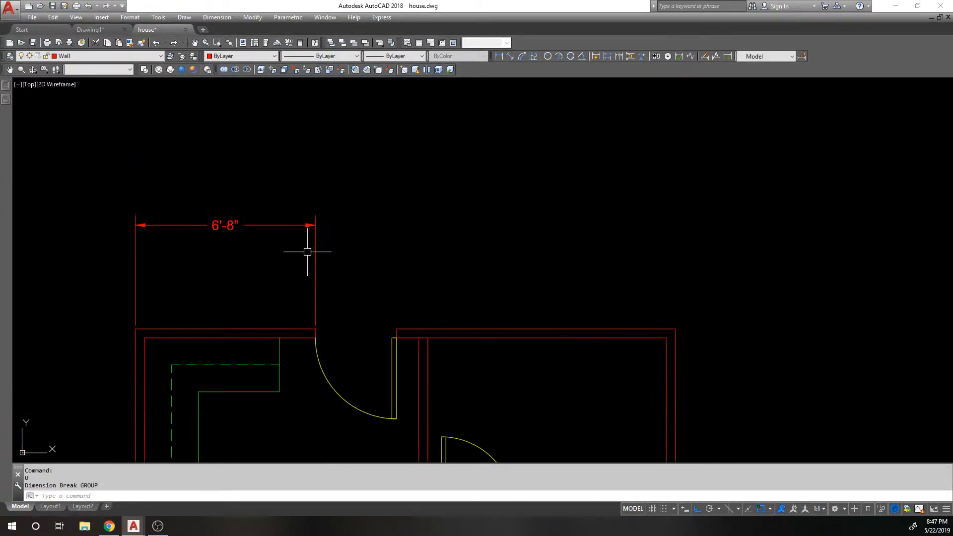
# Draw a short horizontal line crossing the right extension line of the 6'-8" dimension.
pyautogui.scroll(2, 288, 248)
pyautogui.write('l')
pyautogui.press('Return')
pyautogui.click(271, 271)
pyautogui.click(404, 273)
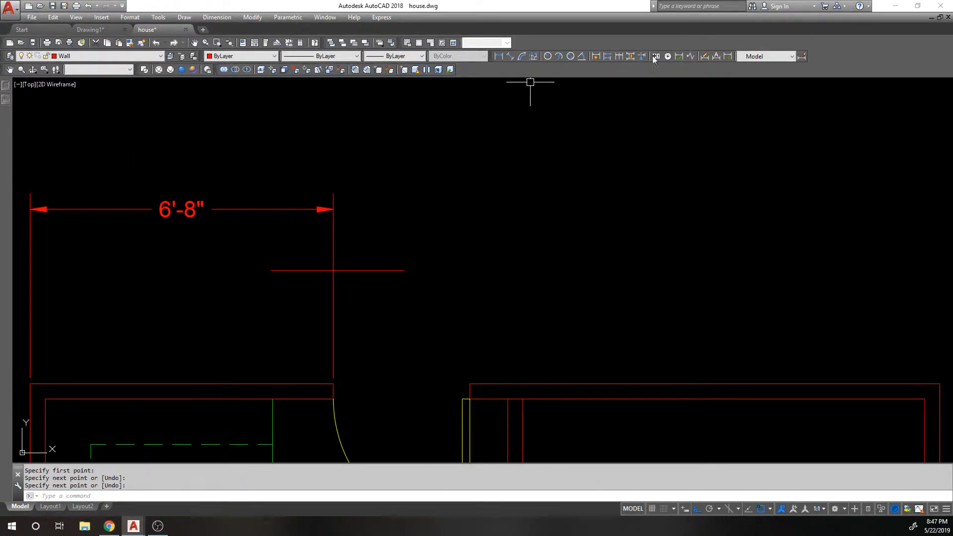
# Apply an automatic dimension break to the 6'-8" dimension where the horizontal line crosses its extension line.
pyautogui.click(642, 55)
pyautogui.click(306, 210)
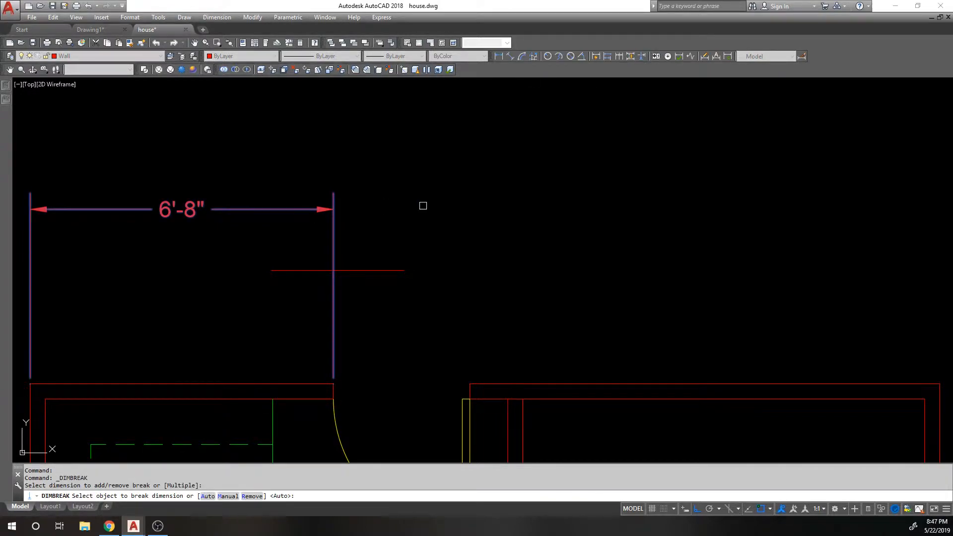
pyautogui.press('Return')
pyautogui.scroll(2, 286, 267)
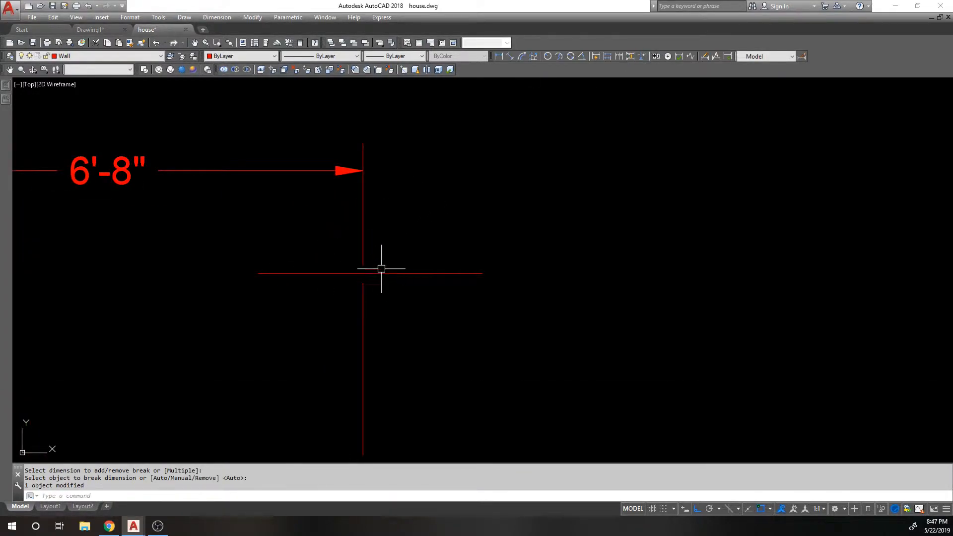
pyautogui.scroll(-3, 313, 263)
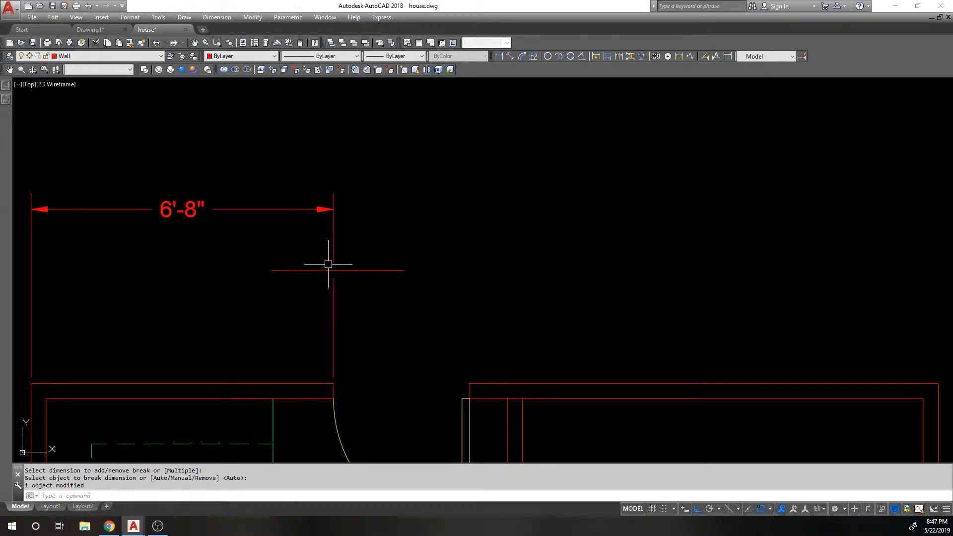
pyautogui.scroll(5, 343, 288)
pyautogui.write('di')
pyautogui.press('Return')
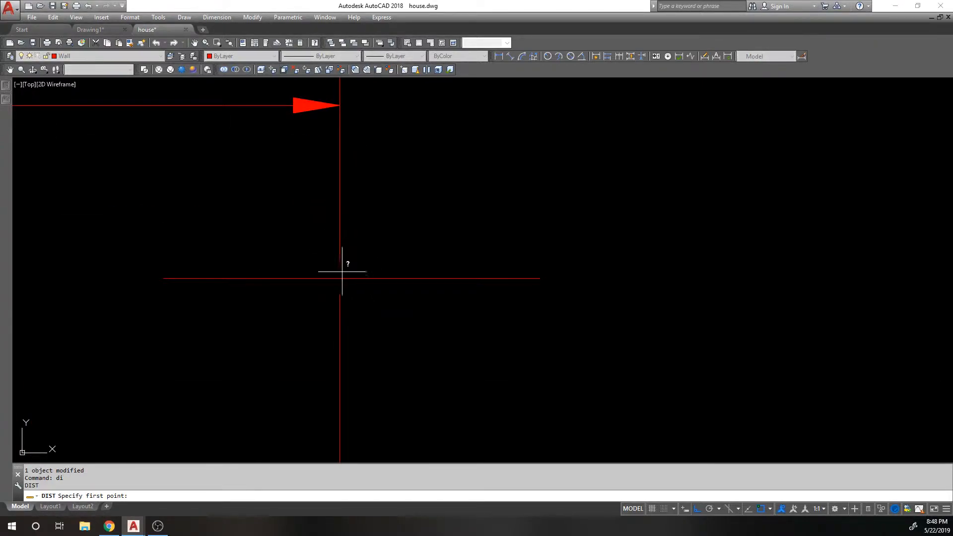
pyautogui.press('Escape')
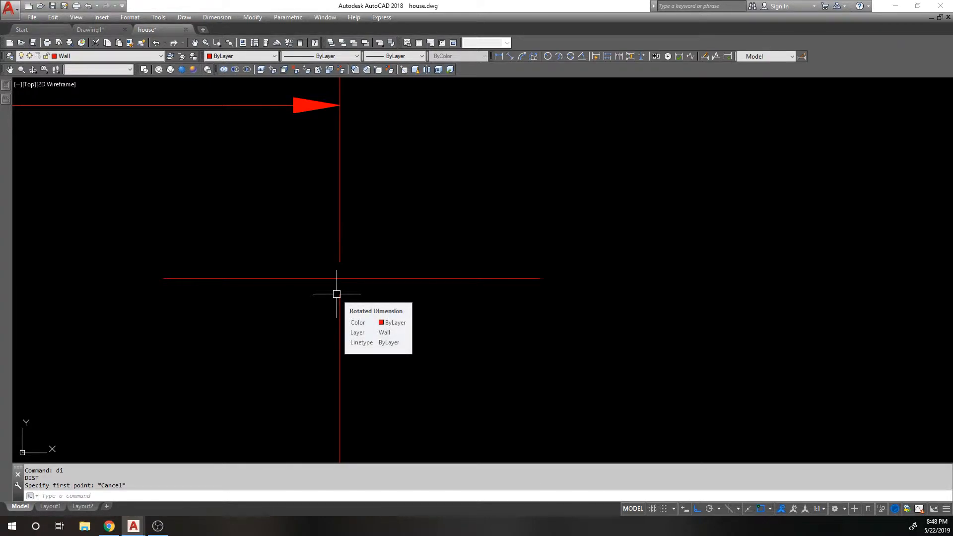
# Erase the horizontal line crossing the right extension line of the 6'-8" dimension.
pyautogui.scroll(-3, 372, 270)
pyautogui.scroll(-2, 380, 241)
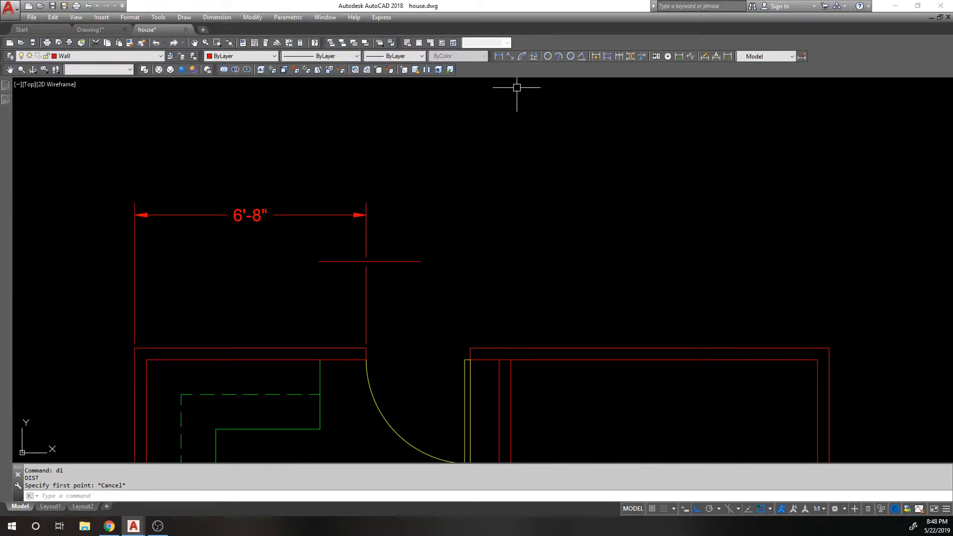
pyautogui.click(316, 254)
pyautogui.click(433, 267)
pyautogui.write('e')
pyautogui.press('Return')
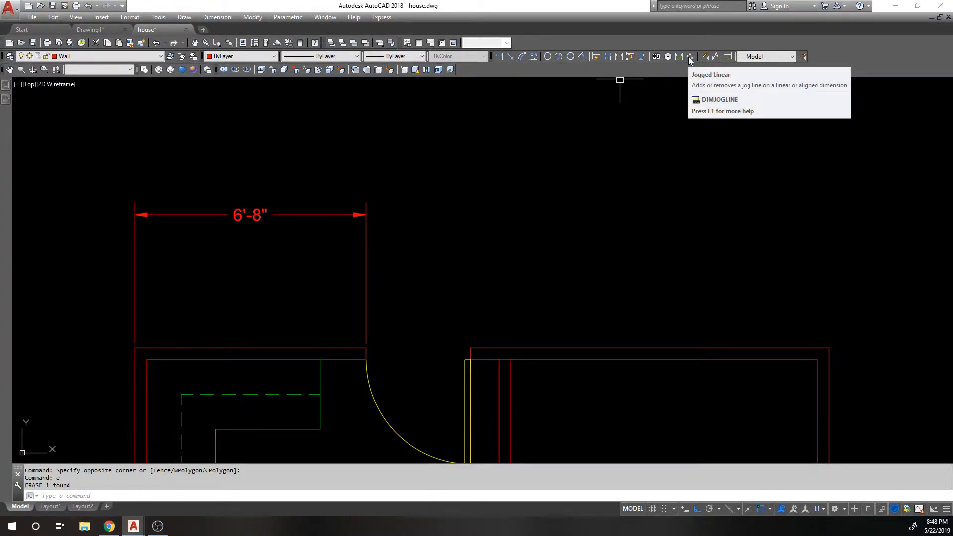
# Add a linear jog to the 6'-8" dimension line between its text and the right arrowhead.
pyautogui.click(690, 57)
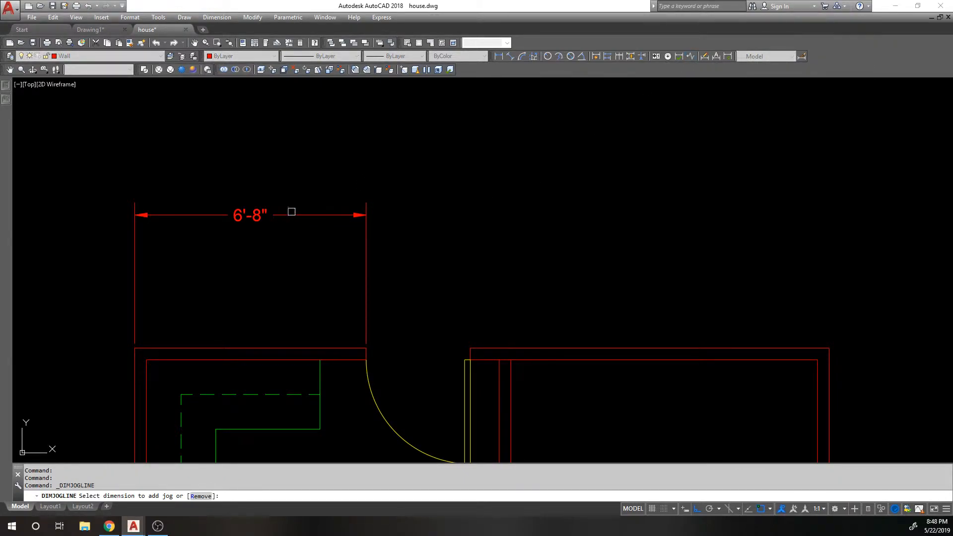
pyautogui.click(280, 215)
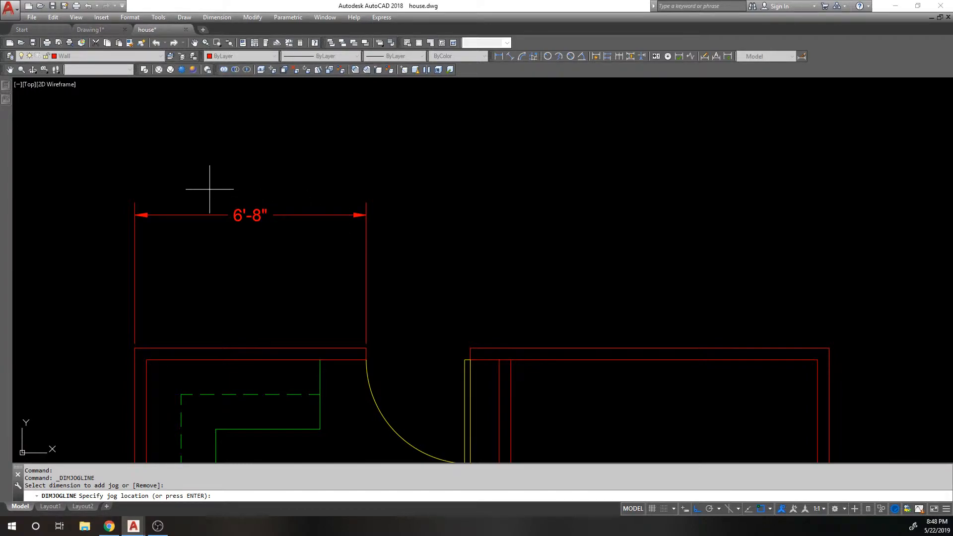
pyautogui.click(314, 215)
pyautogui.scroll(2, 298, 209)
pyautogui.scroll(-2, 298, 208)
pyautogui.moveTo(279, 234); pyautogui.dragTo(381, 206, button='middle')
# Erase the jogged 6'-8" dimension.
pyautogui.click(323, 202)
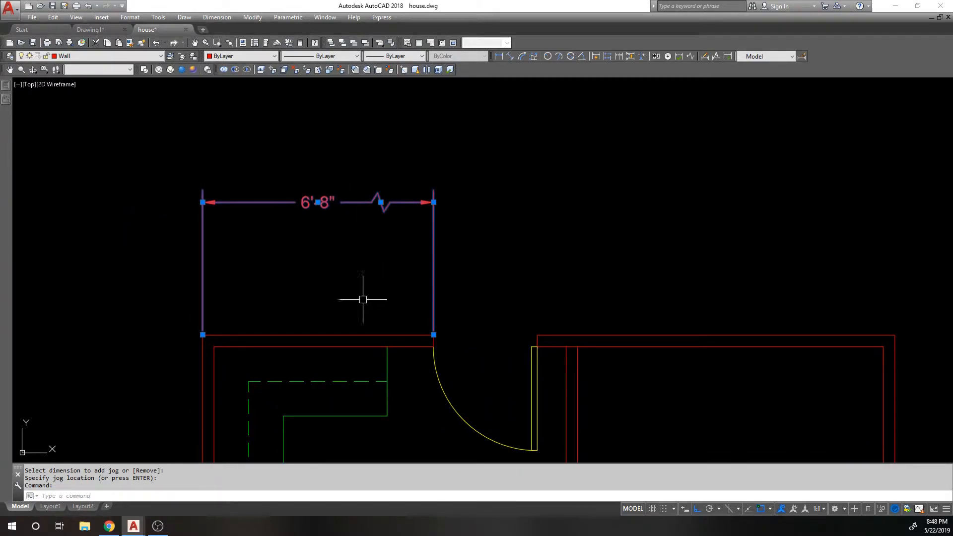
pyautogui.scroll(-1, 303, 286)
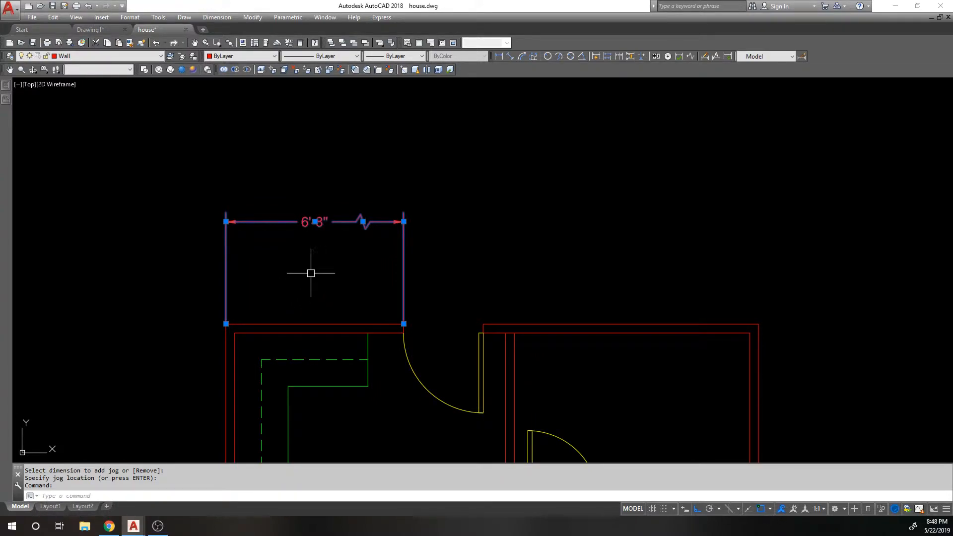
pyautogui.press('Delete')
# Draw a long, narrow horizontal rectangle in the empty space above the left part of the top wall.
pyautogui.moveTo(304, 172); pyautogui.dragTo(292, 235, button='middle')
pyautogui.write('rec')
pyautogui.press('Return')
pyautogui.click(233, 187)
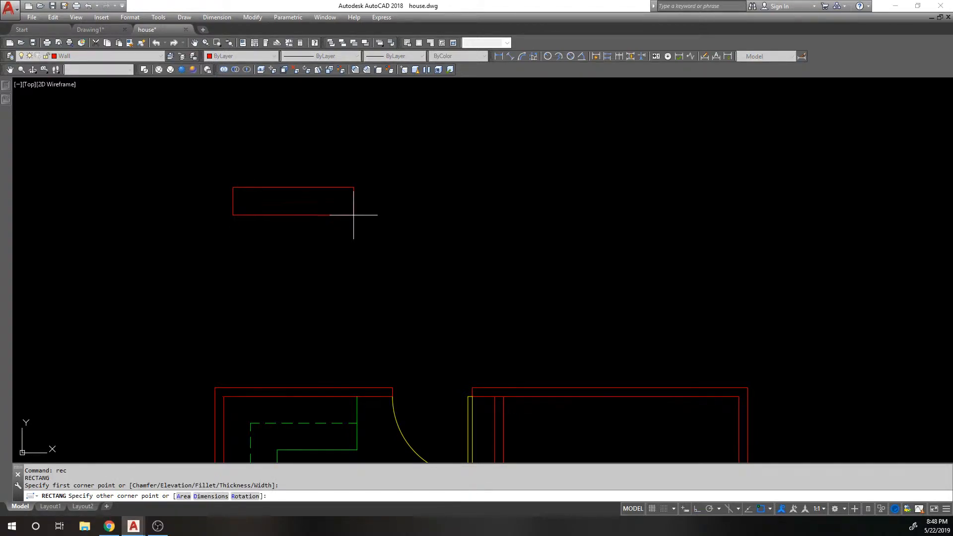
pyautogui.click(354, 216)
pyautogui.press('Return')
pyautogui.click(353, 187)
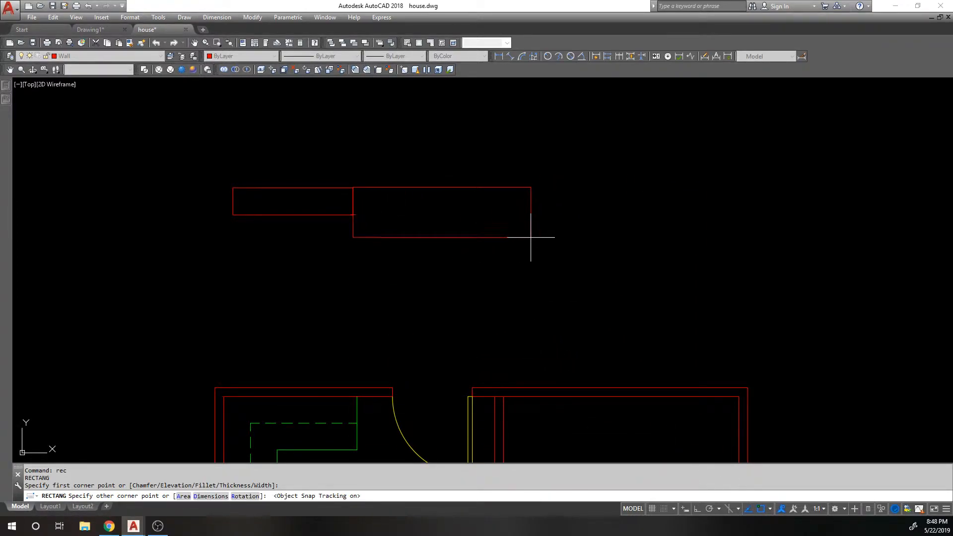
pyautogui.press('Escape')
pyautogui.write('co')
pyautogui.press('Return')
pyautogui.click(319, 255)
pyautogui.click(246, 155)
pyautogui.press('Return')
pyautogui.click(245, 182)
pyautogui.press('Escape')
# Copy the rectangle horizontally from its upper-left corner to its upper-right corner, end to end with the original.
pyautogui.press('Return')
pyautogui.click(261, 188)
pyautogui.press('Return')
pyautogui.click(232, 187)
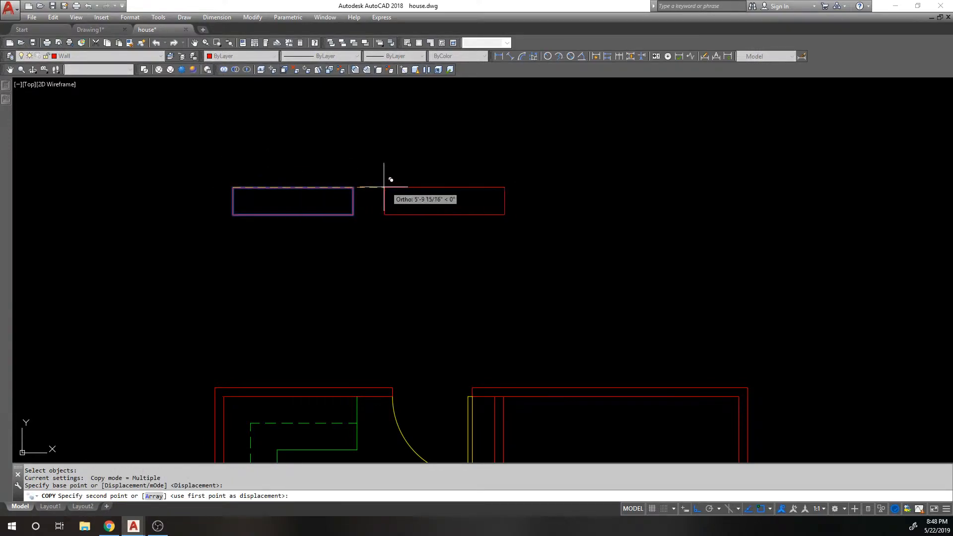
pyautogui.click(351, 188)
pyautogui.press('Return')
# Move the copied rectangle horizontally to the right, leaving a small gap between the two rectangles.
pyautogui.write('m')
pyautogui.press('Return')
pyautogui.click(388, 188)
pyautogui.press('Return')
pyautogui.click(390, 145)
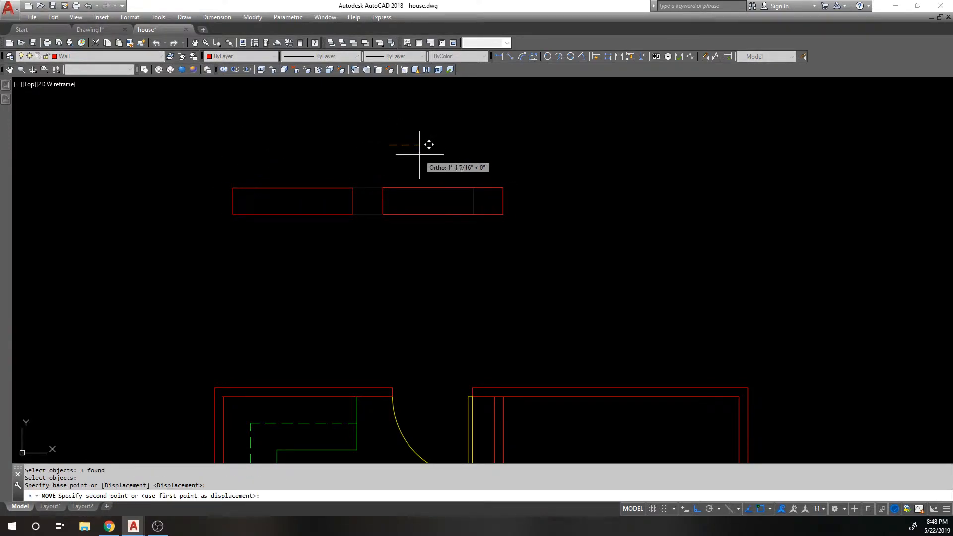
pyautogui.click(426, 154)
# Explode both rectangles and erase the two short edges facing each other across the gap.
pyautogui.click(311, 162)
pyautogui.click(438, 244)
pyautogui.click(460, 264)
pyautogui.press('Escape')
pyautogui.click(347, 163)
pyautogui.click(436, 238)
pyautogui.write('e')
pyautogui.press('Return')
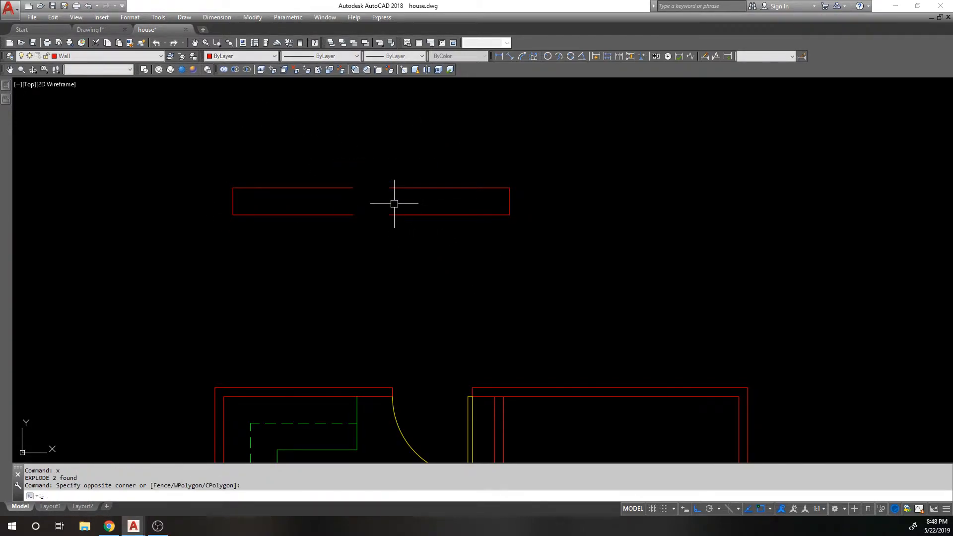
pyautogui.write('bl')
pyautogui.press('Return')
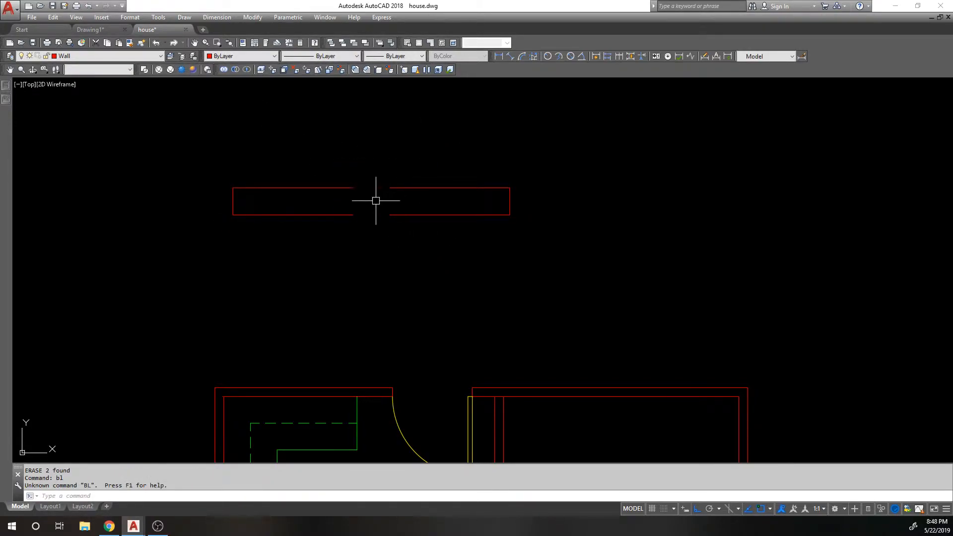
pyautogui.scroll(2, 351, 187)
pyautogui.scroll(1, 351, 186)
pyautogui.click(382, 17)
pyautogui.moveTo(393, 31)
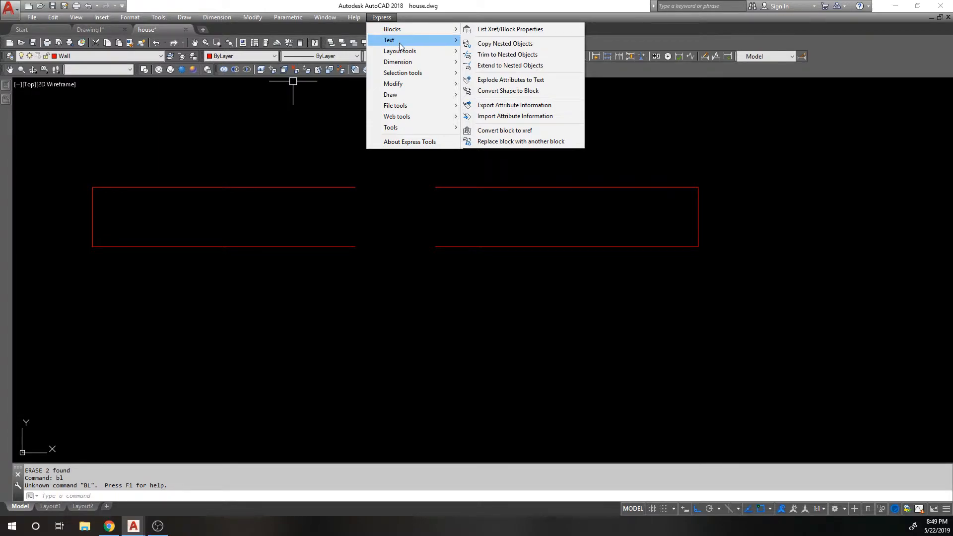
pyautogui.click(245, 138)
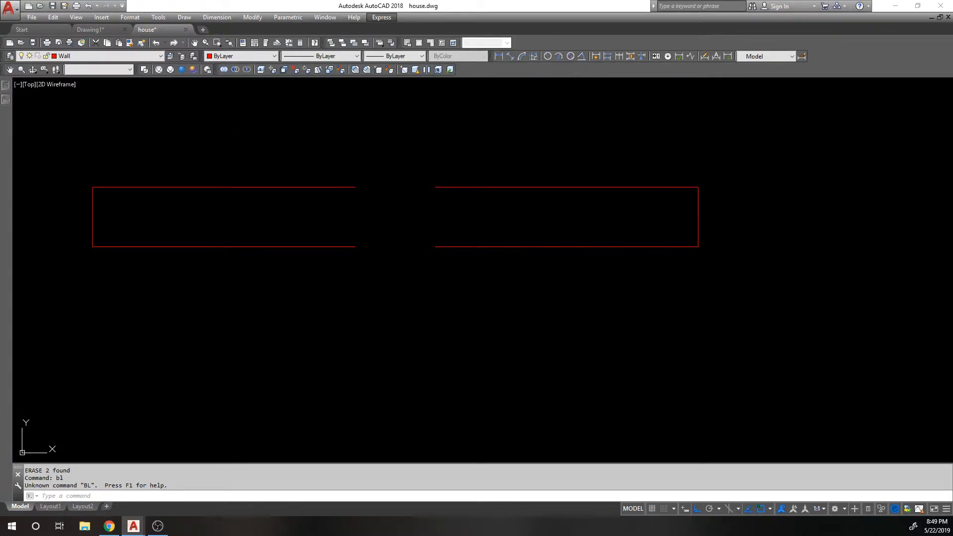
pyautogui.click(378, 275)
pyautogui.press('Escape')
pyautogui.press('Escape')
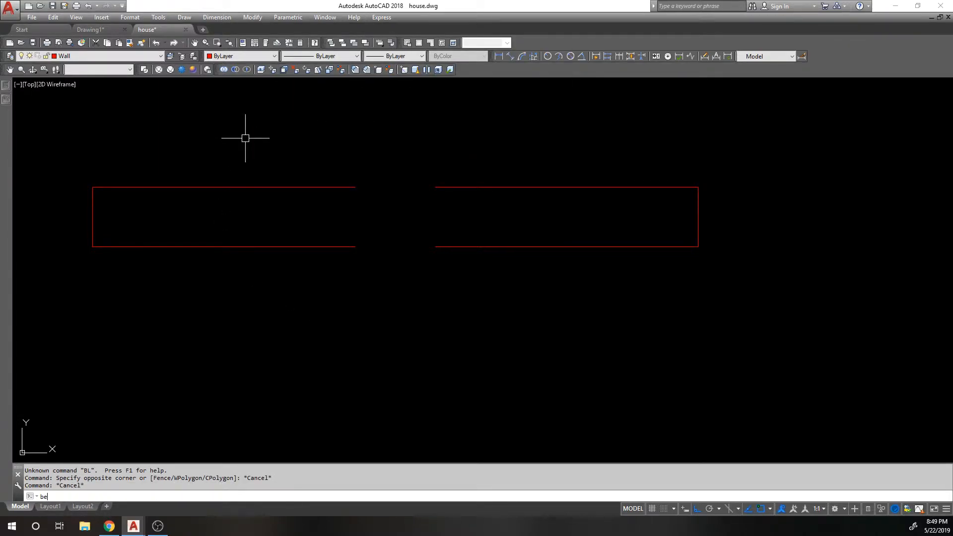
# Draw a breakline across the left shape's open end with symbol size 2, extension distance 1 and the symbol at the midpoint.
pyautogui.write('breakline')
pyautogui.press('Return')
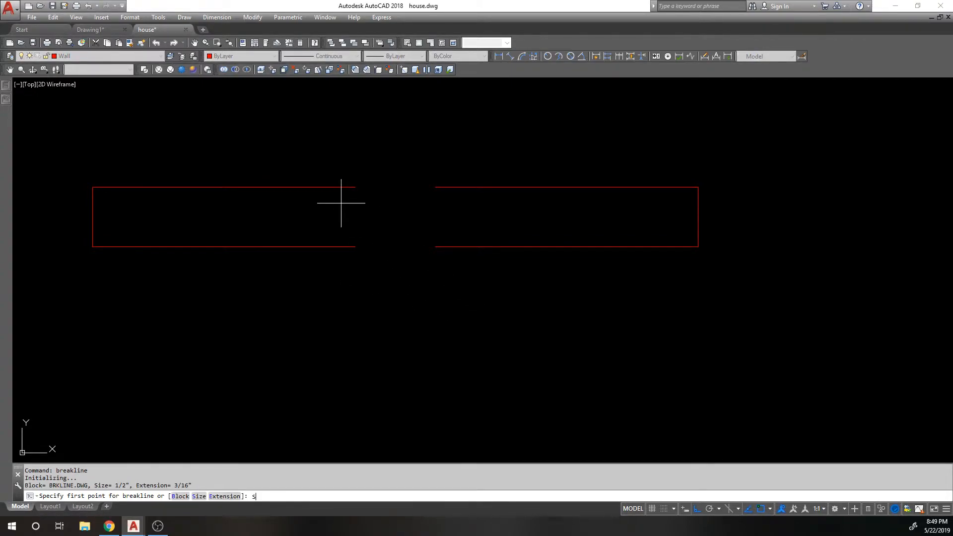
pyautogui.write('S')
pyautogui.press('Return')
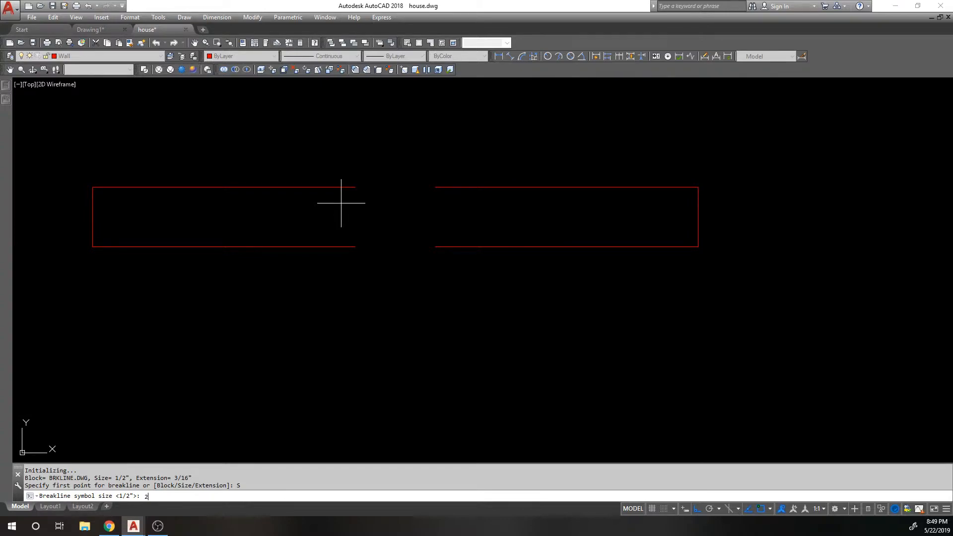
pyautogui.write('2')
pyautogui.press('Return')
pyautogui.write('E')
pyautogui.press('Return')
pyautogui.write('1')
pyautogui.press('Return')
pyautogui.click(355, 186)
pyautogui.click(354, 246)
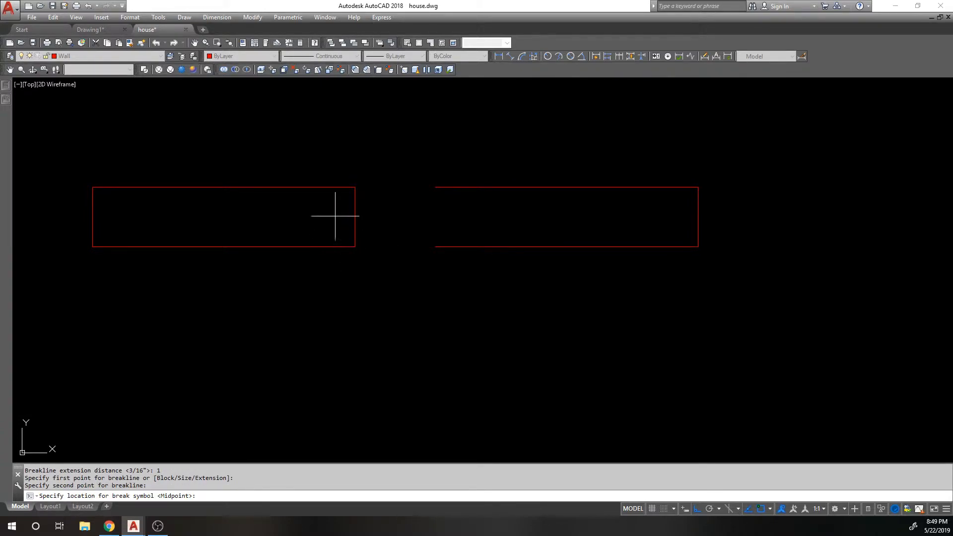
pyautogui.press('Return')
# Erase the breakline at the left shape's open end.
pyautogui.click(320, 205)
pyautogui.write('E')
pyautogui.press('Return')
pyautogui.scroll(-4, 327, 193)
pyautogui.scroll(2, 327, 193)
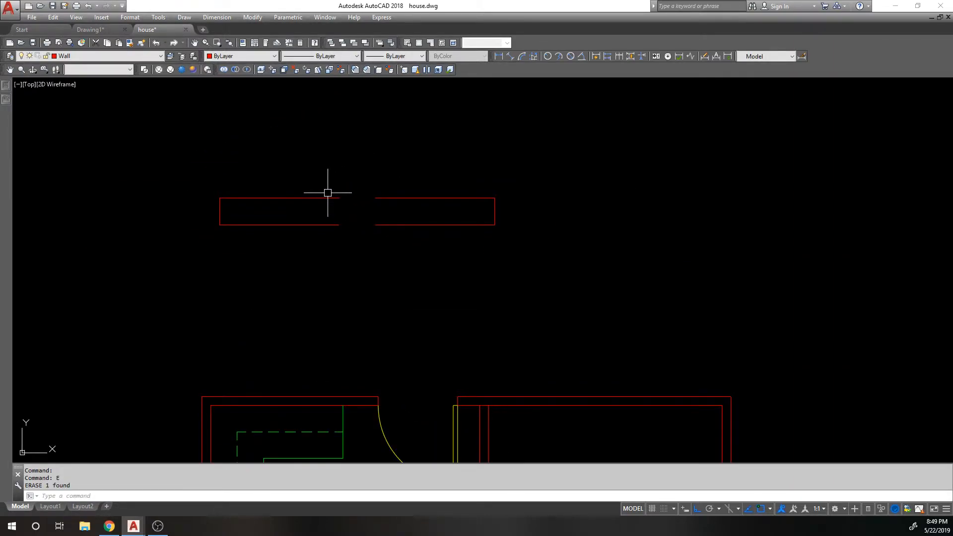
pyautogui.write('BREAKLINE')
pyautogui.press('Return')
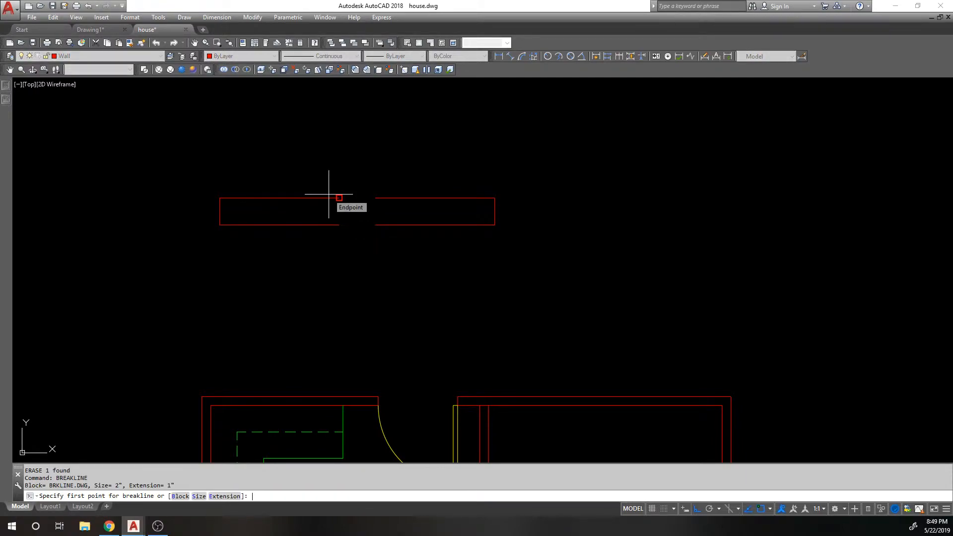
pyautogui.write('S')
pyautogui.press('Return')
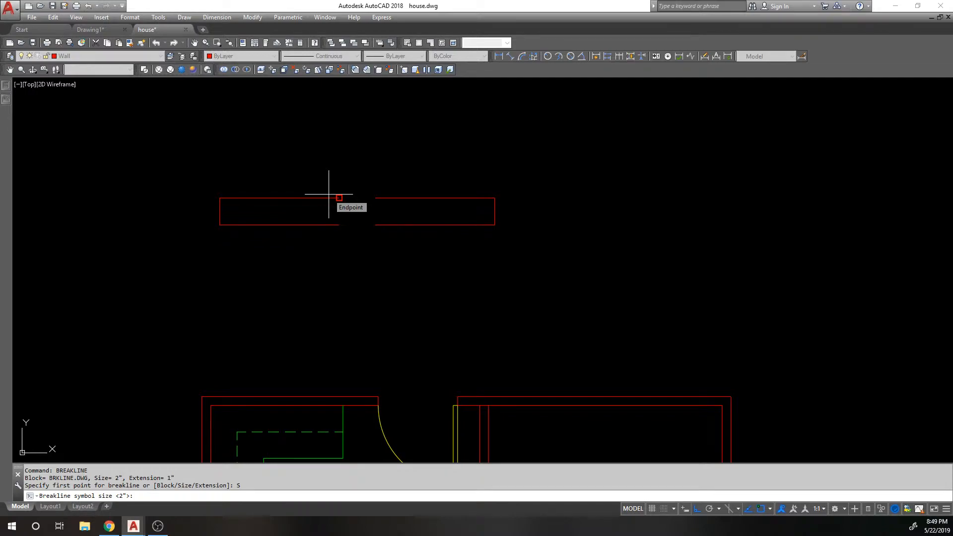
pyautogui.press('Escape')
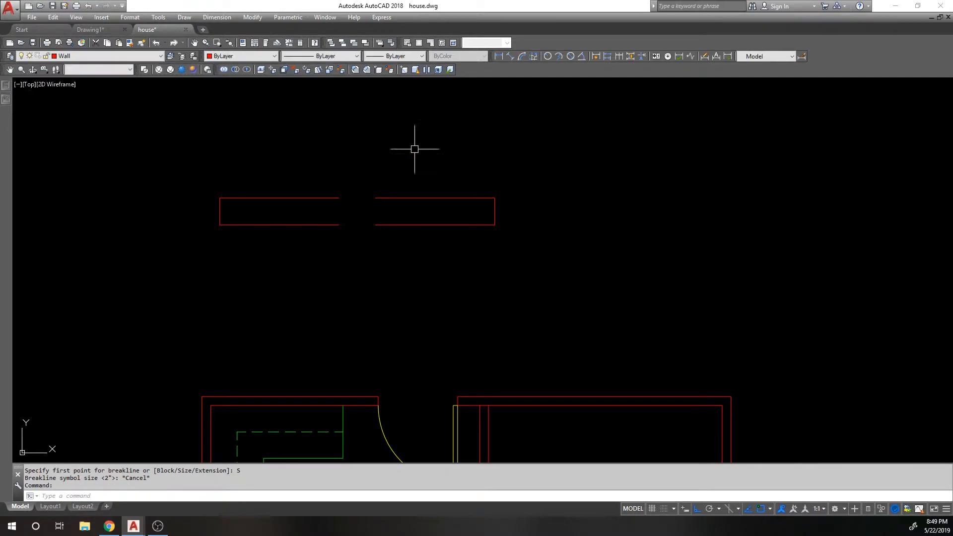
# Set the dimension style to Standard and draw a breakline across the left shape's open end with the symbol at the midpoint.
pyautogui.click(760, 57)
pyautogui.click(759, 85)
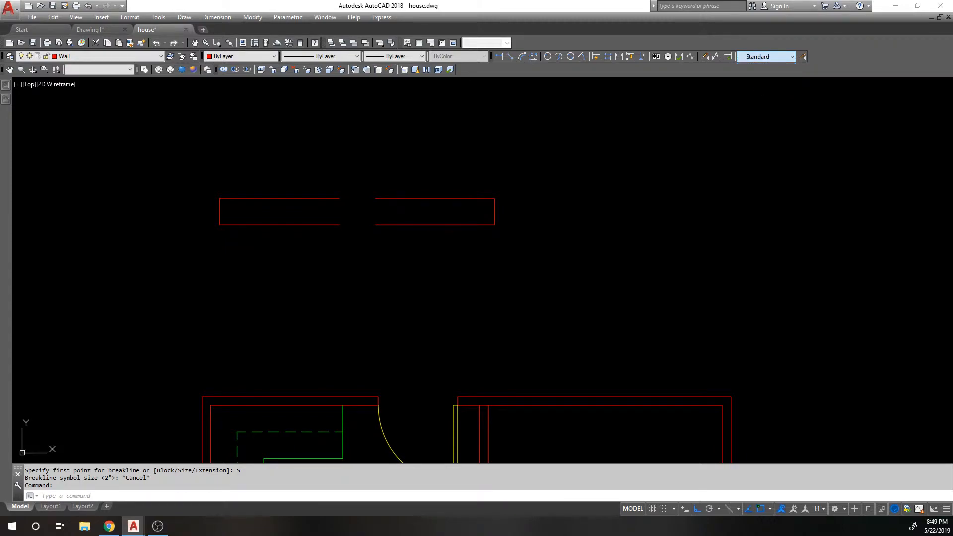
pyautogui.write('BREAKLINE')
pyautogui.press('Return')
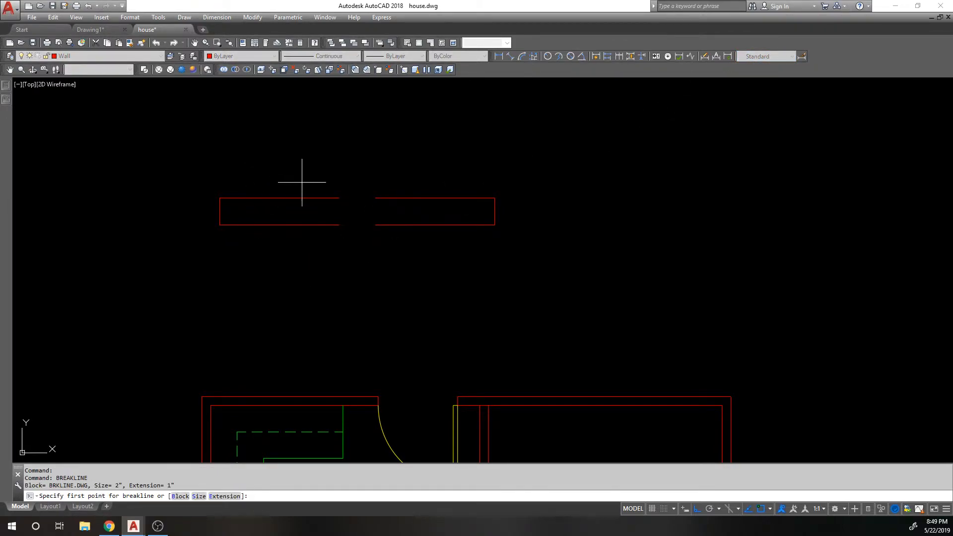
pyautogui.click(339, 199)
pyautogui.click(339, 224)
pyautogui.press('Return')
pyautogui.scroll(6, 330, 192)
pyautogui.scroll(-1, 429, 186)
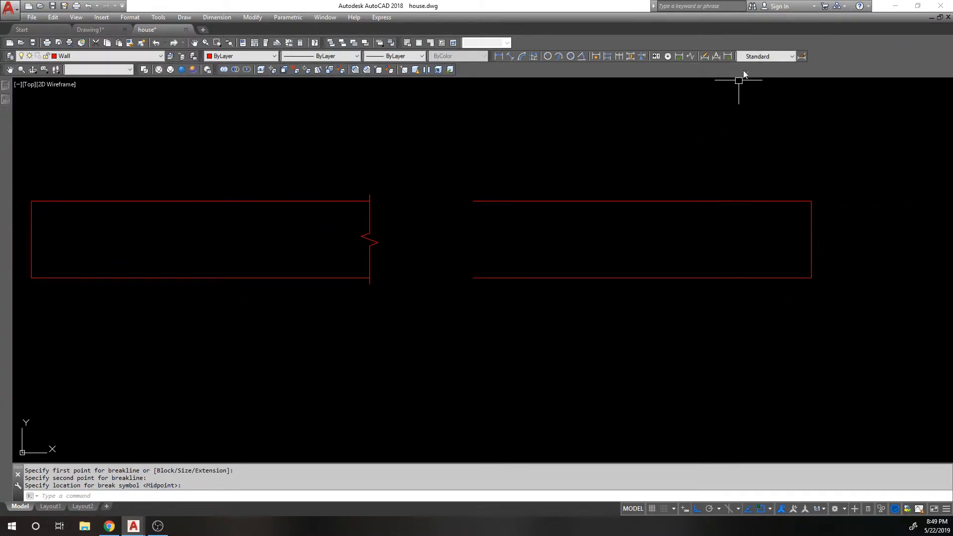
# Copy the breakline from the left shape's upper corner to the matching corner at the right shape's open end.
pyautogui.click(770, 58)
pyautogui.click(763, 70)
pyautogui.write('co')
pyautogui.press('Return')
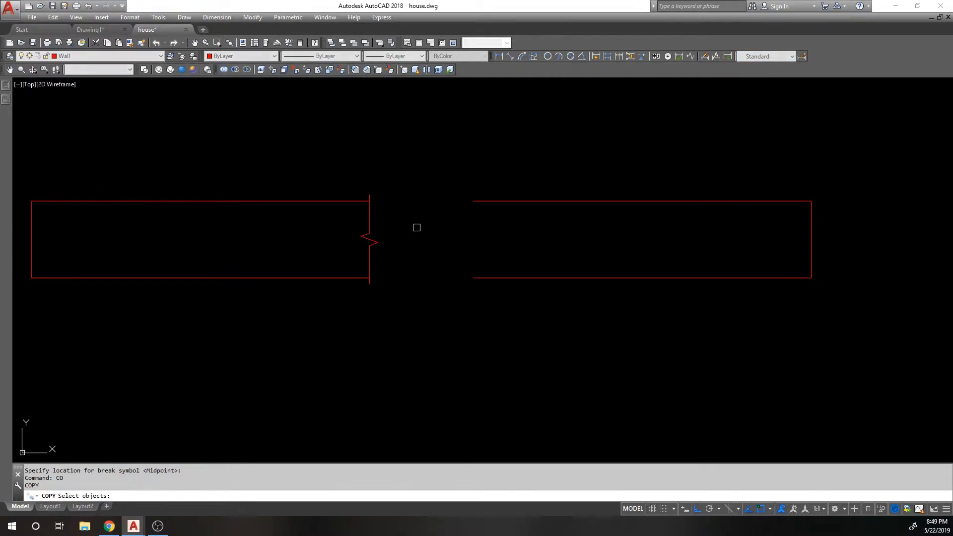
pyautogui.click(415, 228)
pyautogui.click(355, 215)
pyautogui.press('Return')
pyautogui.click(370, 200)
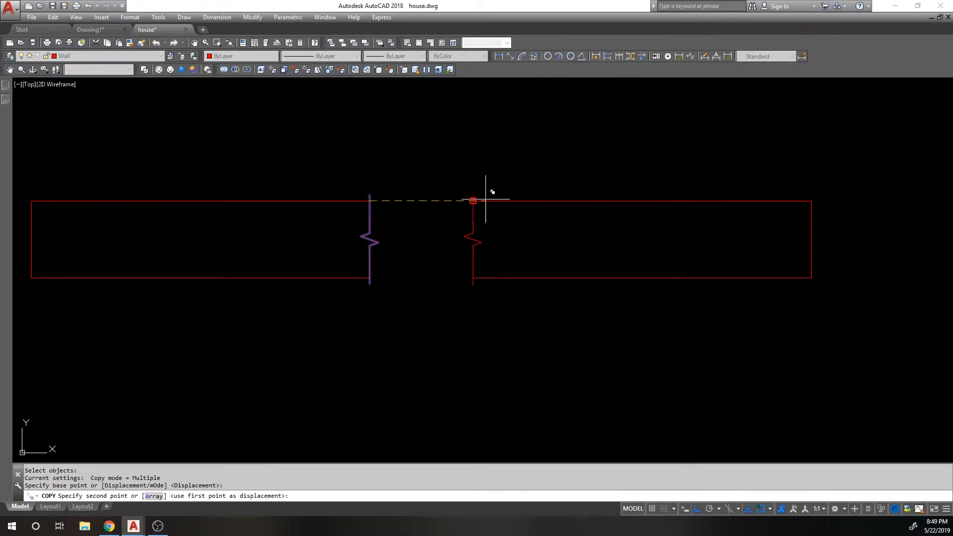
pyautogui.click(484, 198)
pyautogui.press('Return')
pyautogui.scroll(-3, 418, 195)
pyautogui.moveTo(353, 192); pyautogui.dragTo(257, 228, button='middle')
# Measure the overall distance along the top edge, from the left shape's outer corner to the right shape's outer corner.
pyautogui.write('DI')
pyautogui.press('Return')
pyautogui.click(131, 234)
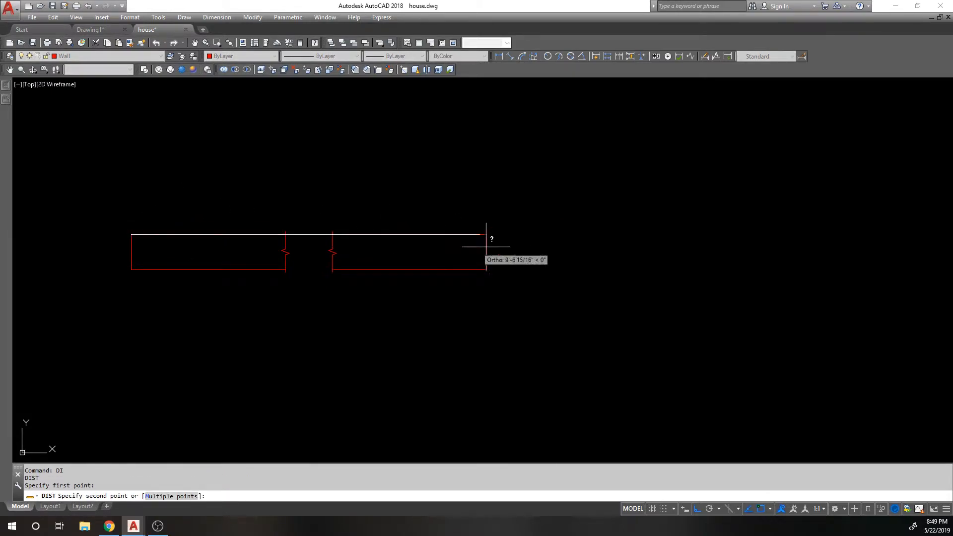
pyautogui.click(480, 237)
pyautogui.click(498, 57)
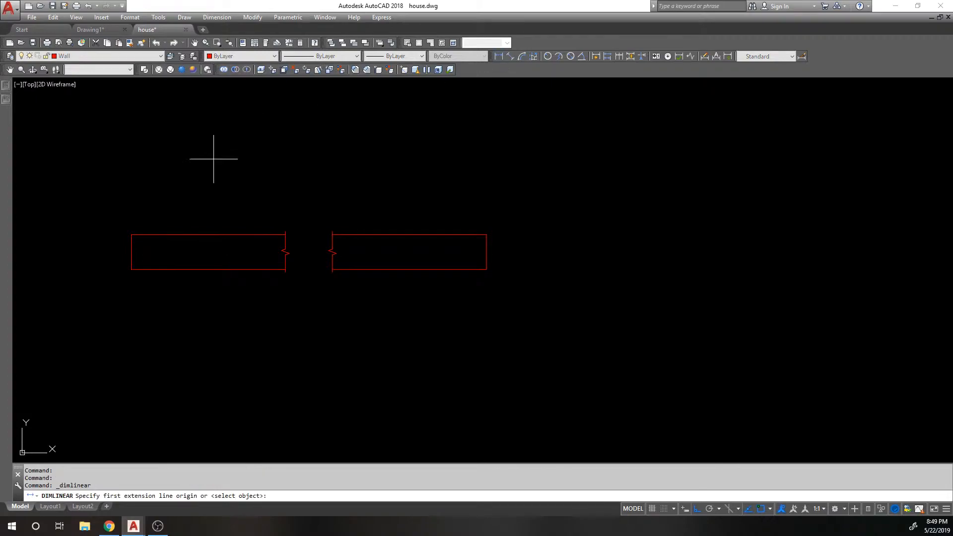
pyautogui.click(154, 236)
pyautogui.click(455, 234)
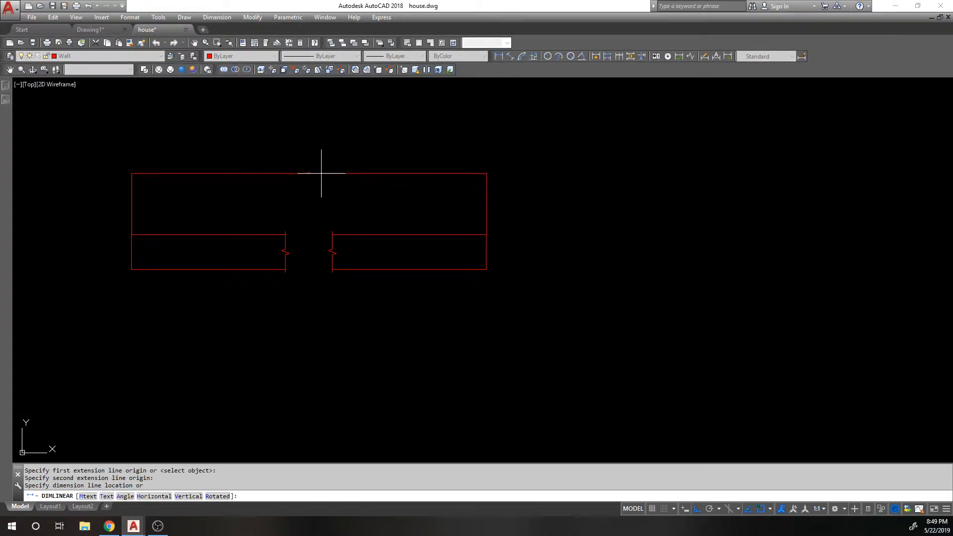
pyautogui.press('Escape')
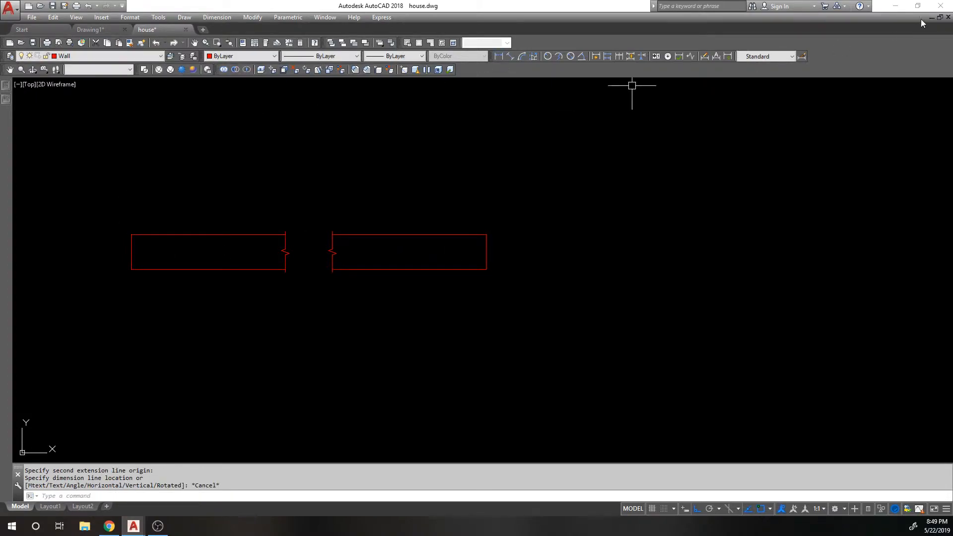
# Set the dimension style to Model and place a linear dimension above the two shapes, between their outer top corners.
pyautogui.click(768, 56)
pyautogui.click(758, 77)
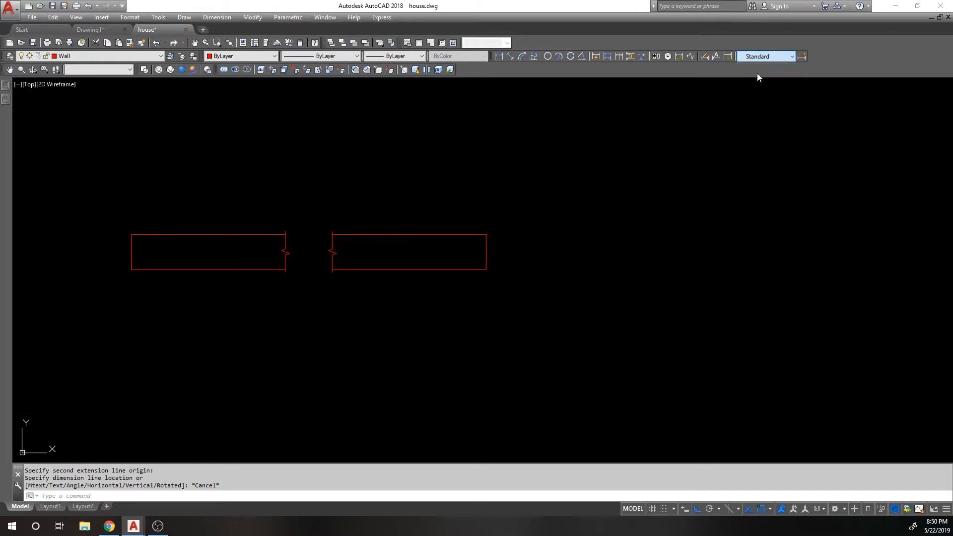
pyautogui.click(498, 56)
pyautogui.click(131, 234)
pyautogui.click(449, 234)
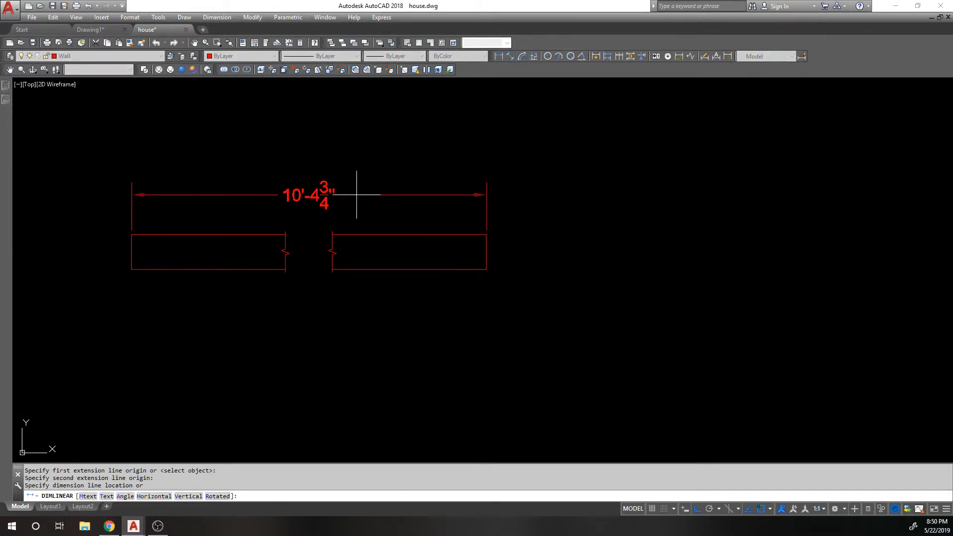
pyautogui.click(360, 182)
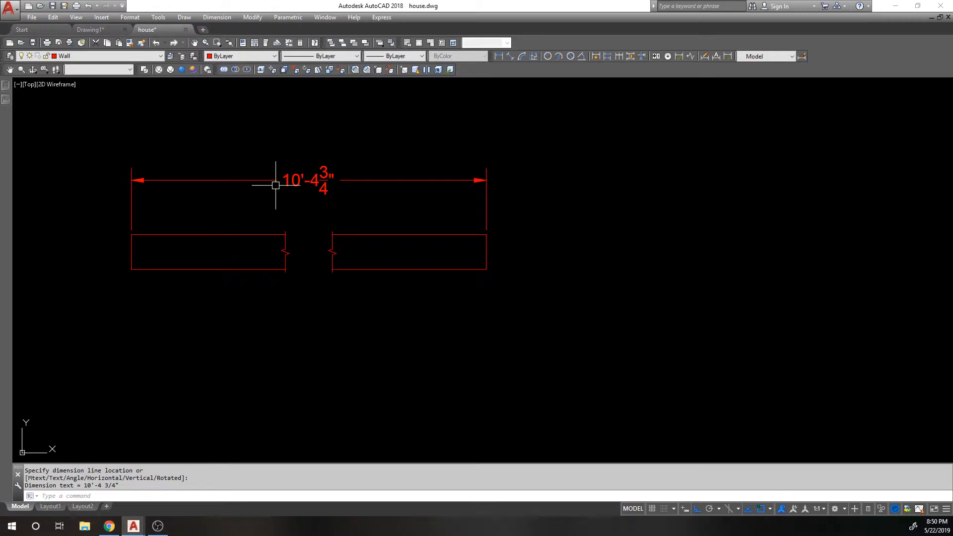
pyautogui.scroll(-3, 313, 164)
pyautogui.scroll(2, 279, 192)
pyautogui.moveTo(283, 168); pyautogui.dragTo(285, 200, button='middle')
pyautogui.scroll(1, 285, 200)
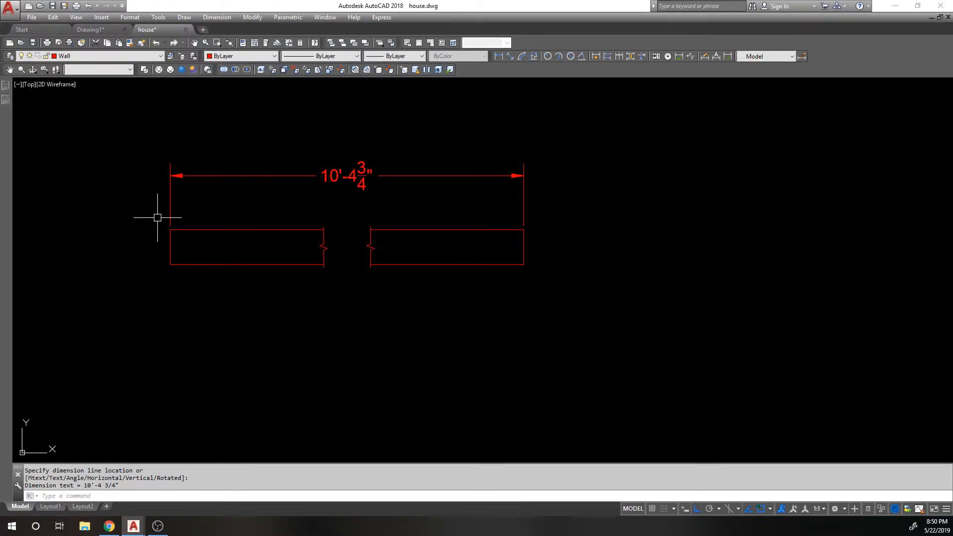
# Replace the overall dimension's text with 20'-0'.
pyautogui.click(360, 162)
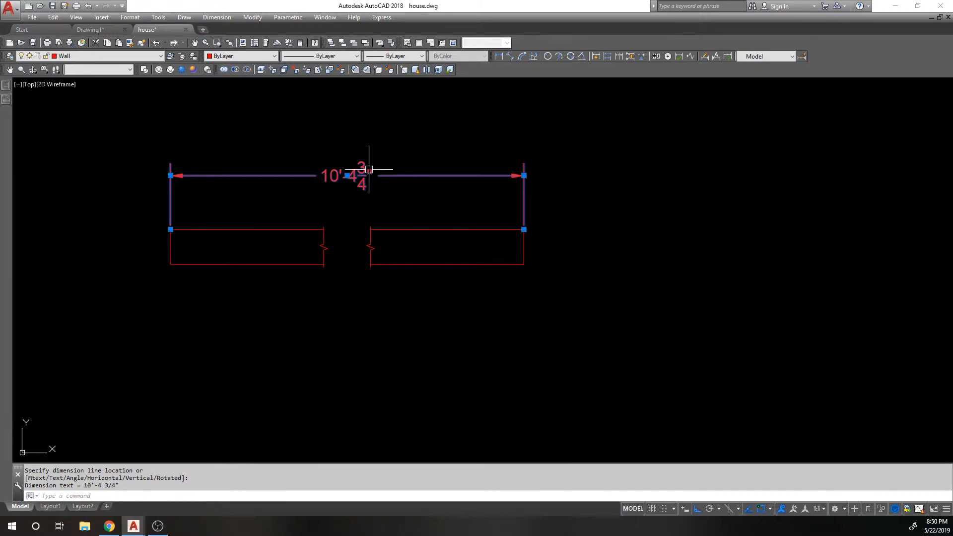
pyautogui.write('ED')
pyautogui.press('Return')
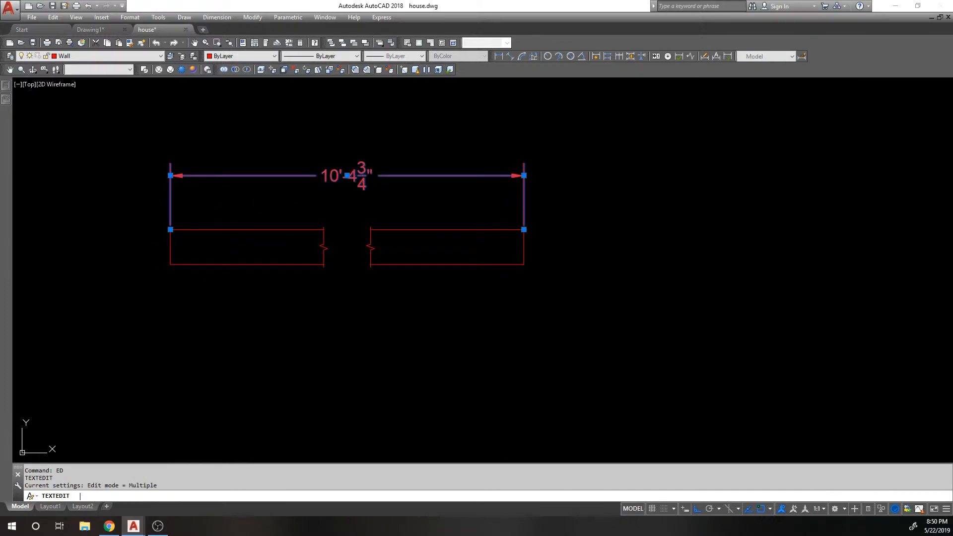
pyautogui.press('Delete')
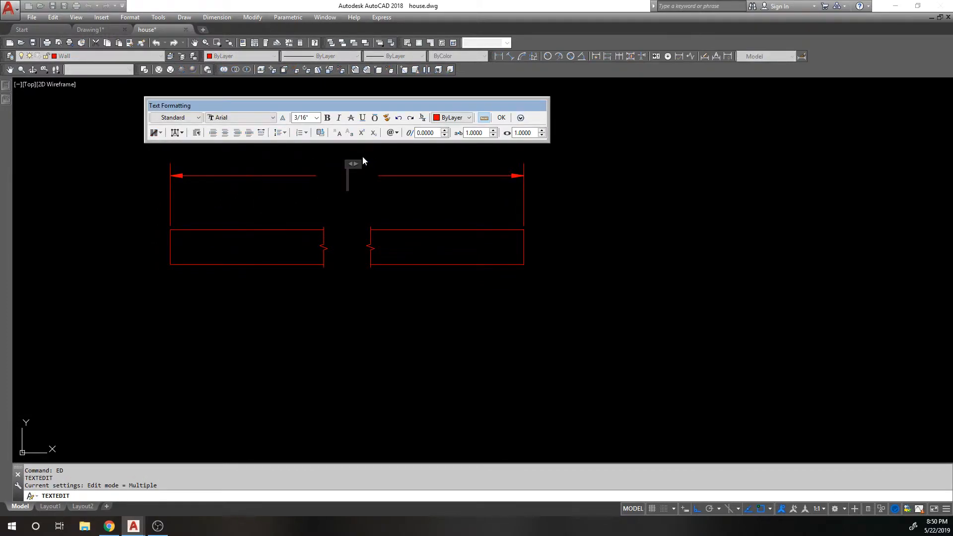
pyautogui.write('20\'-0"')
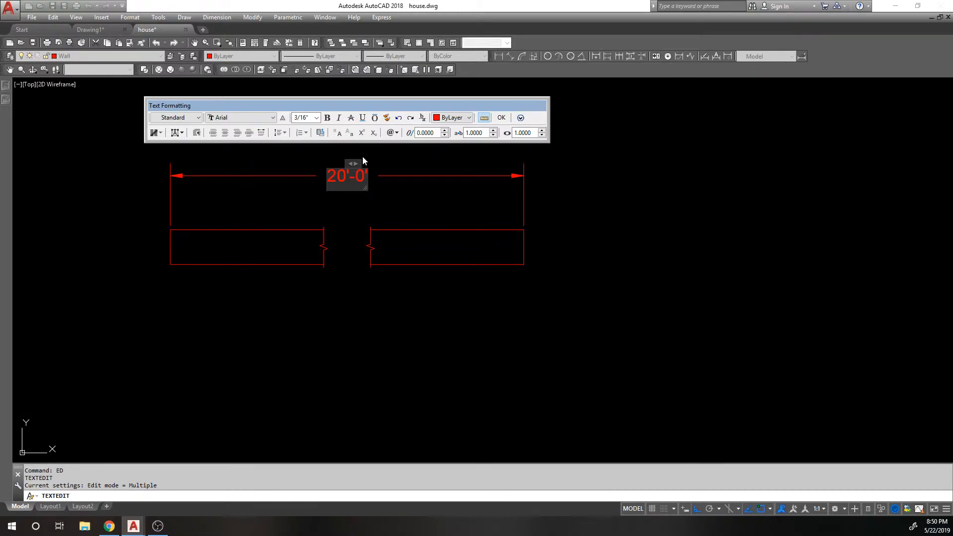
pyautogui.click(440, 257)
pyautogui.press('Escape')
pyautogui.press('Escape')
pyautogui.click(338, 175)
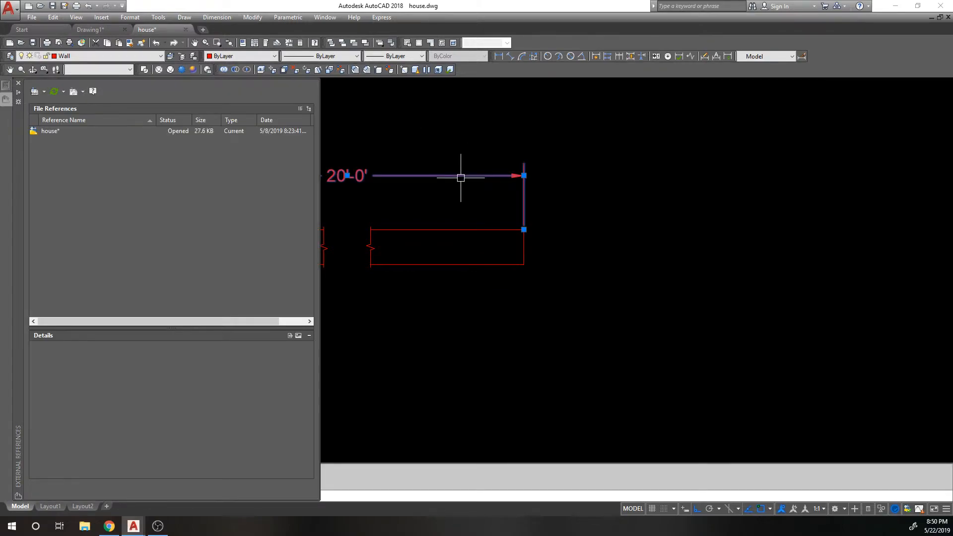
pyautogui.press('Escape')
pyautogui.press('Escape')
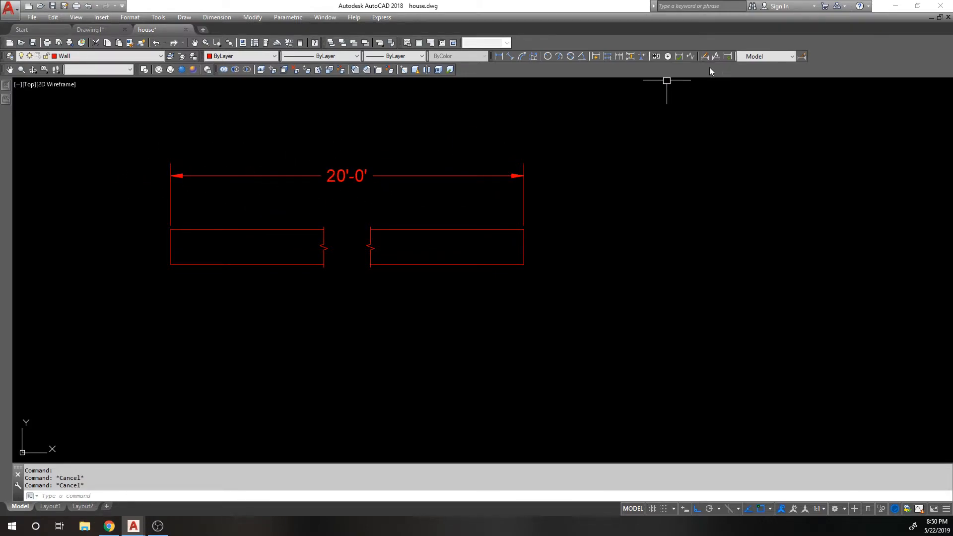
# Add a jog to the 20'-0' dimension line, between its text and the right arrowhead.
pyautogui.click(689, 58)
pyautogui.click(427, 174)
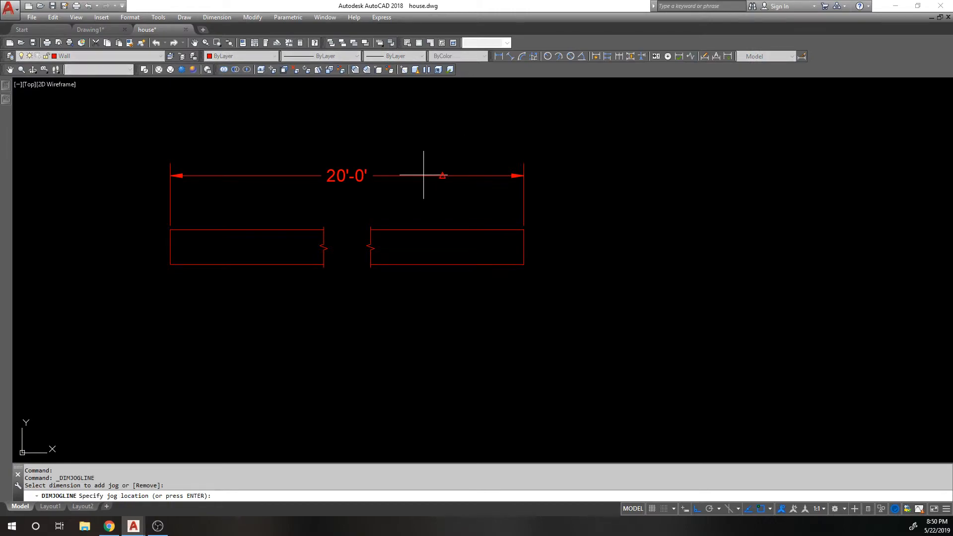
pyautogui.click(441, 166)
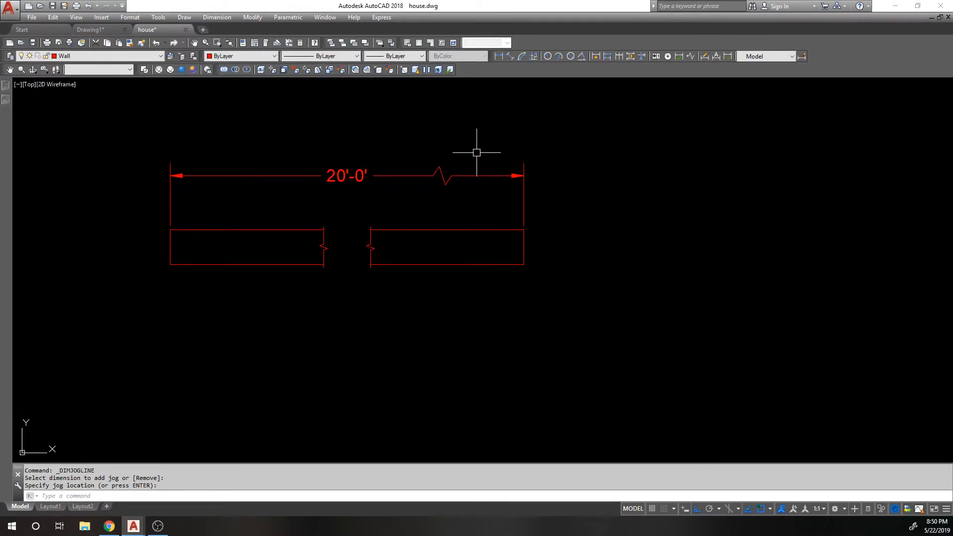
pyautogui.moveTo(465, 179); pyautogui.dragTo(464, 196, button='middle')
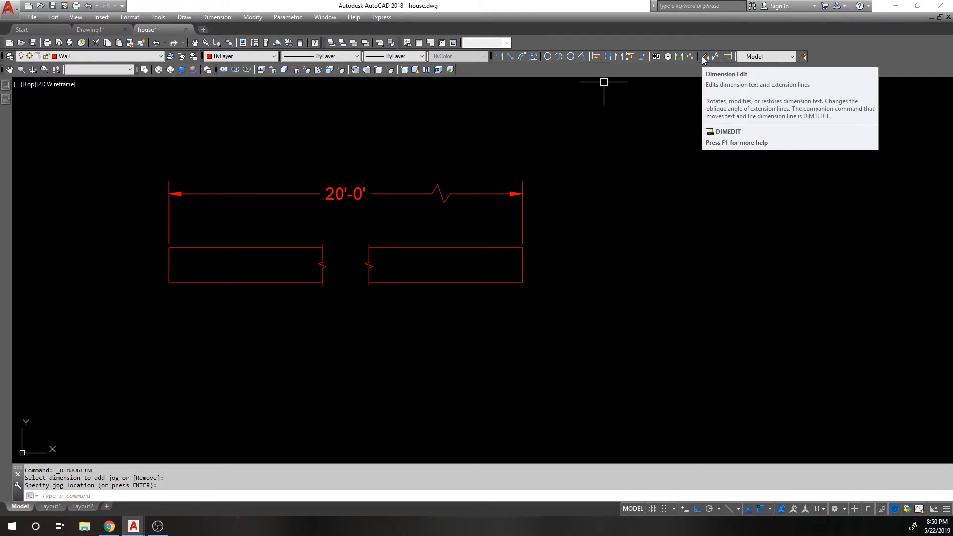
# Try Dimension Edit with the Home option on the 20'-0' dimension.
pyautogui.click(704, 57)
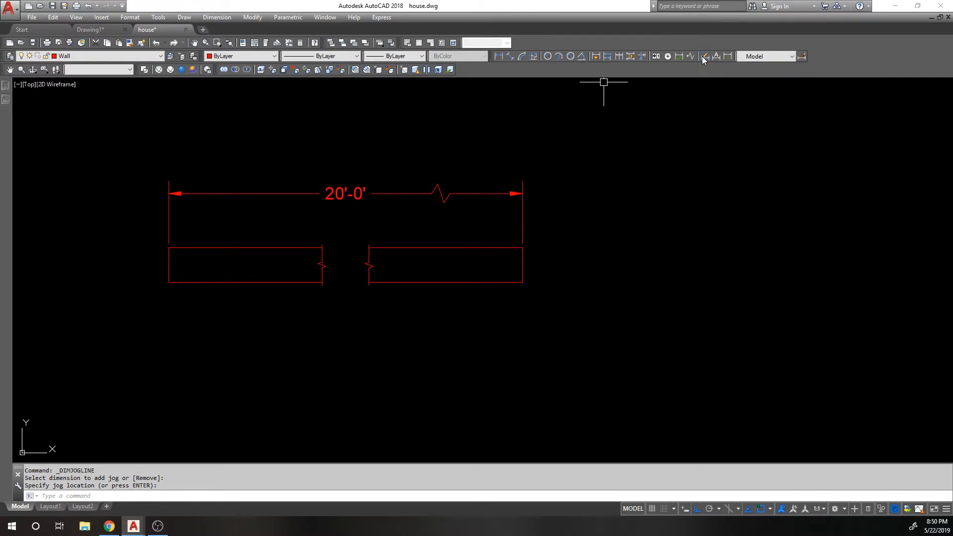
pyautogui.press('Return')
pyautogui.click(348, 186)
pyautogui.press('Return')
pyautogui.press('Return')
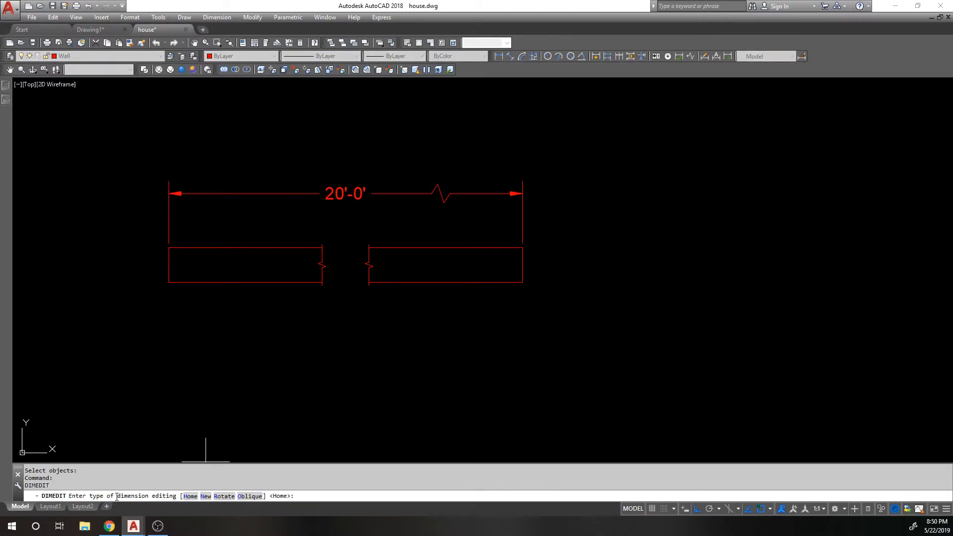
pyautogui.press('Escape')
pyautogui.click(342, 192)
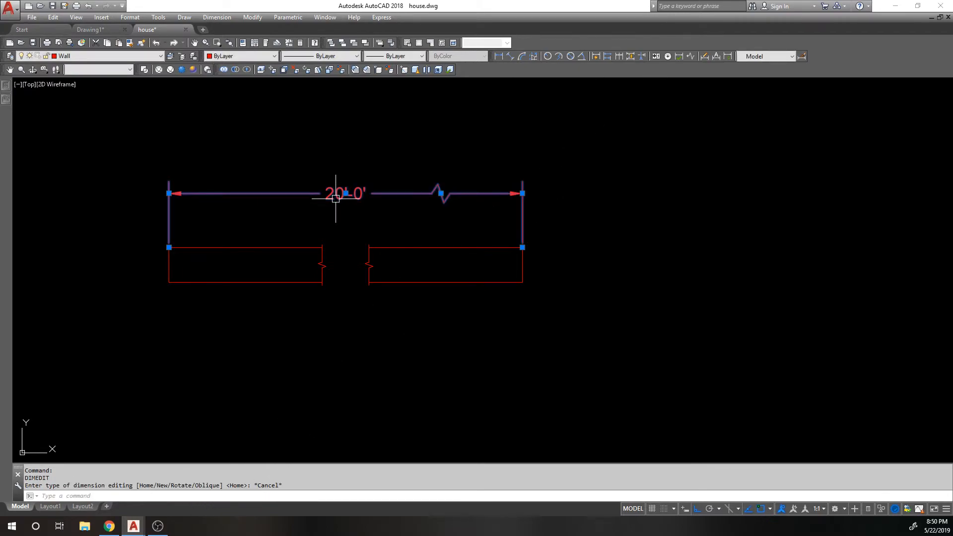
pyautogui.press('Escape')
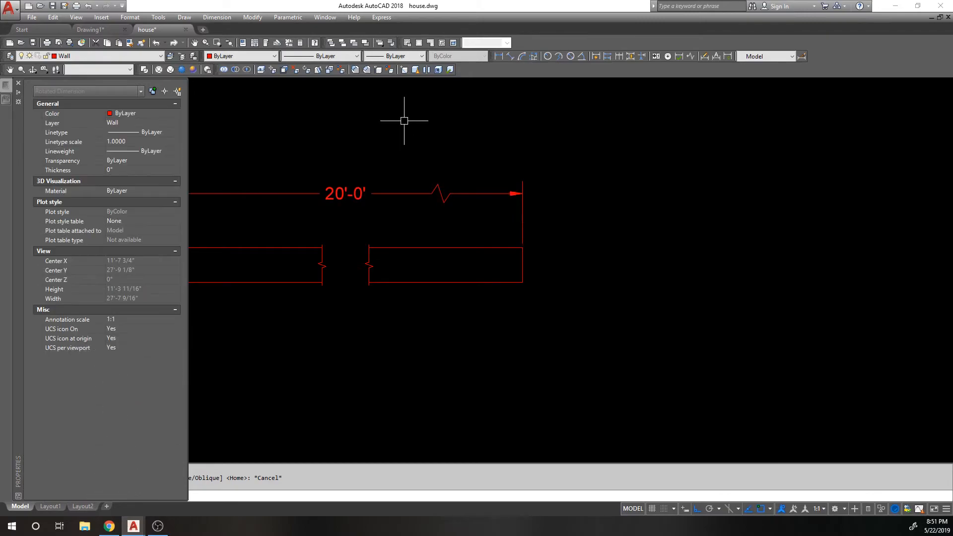
pyautogui.write('RF')
pyautogui.press('Return')
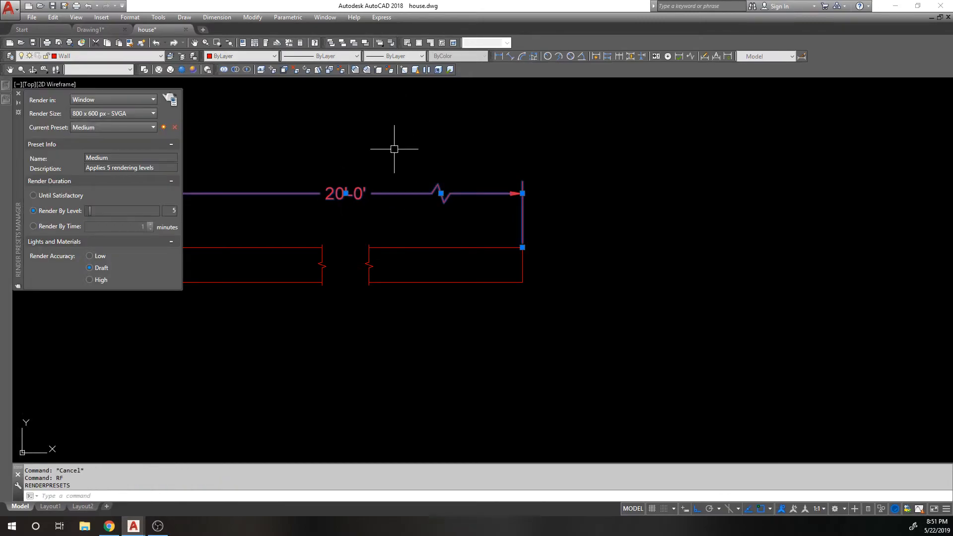
pyautogui.write('ED')
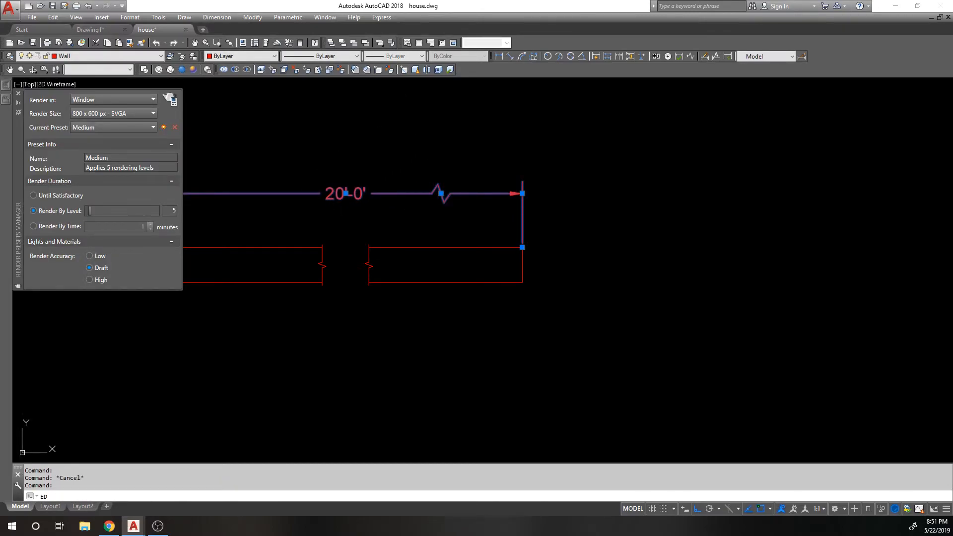
pyautogui.press('Return')
pyautogui.press('Escape')
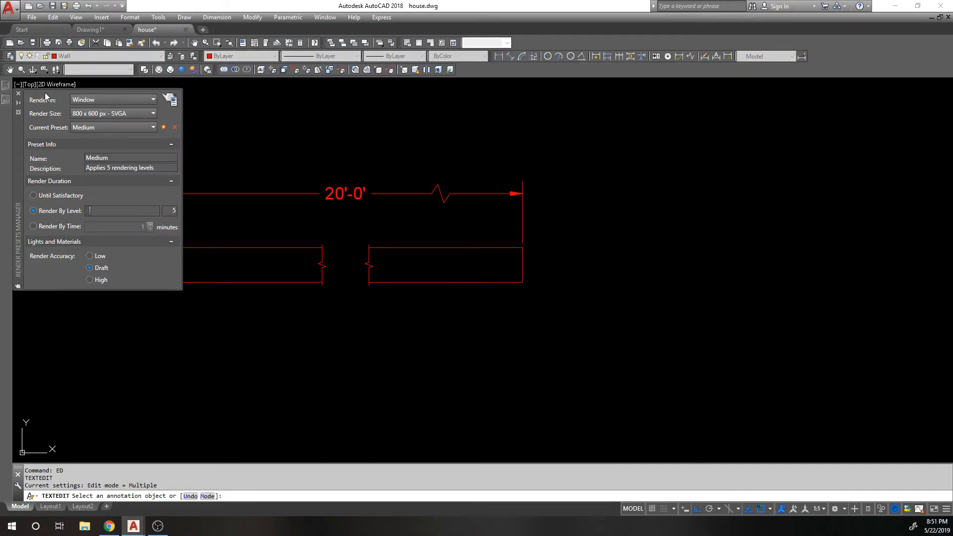
pyautogui.click(18, 94)
pyautogui.press('Escape')
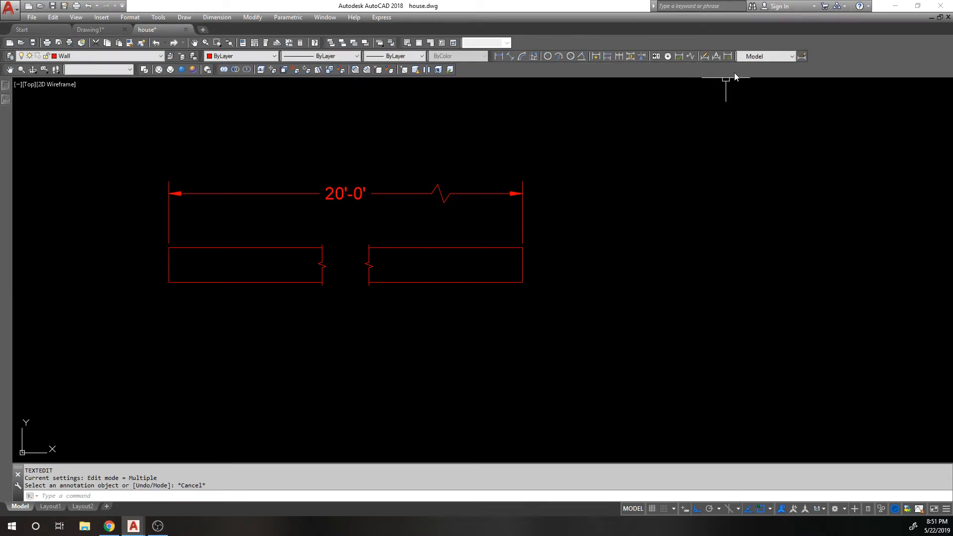
# Review the available dimension styles in the style list and in the Dimension Style Manager.
pyautogui.click(779, 55)
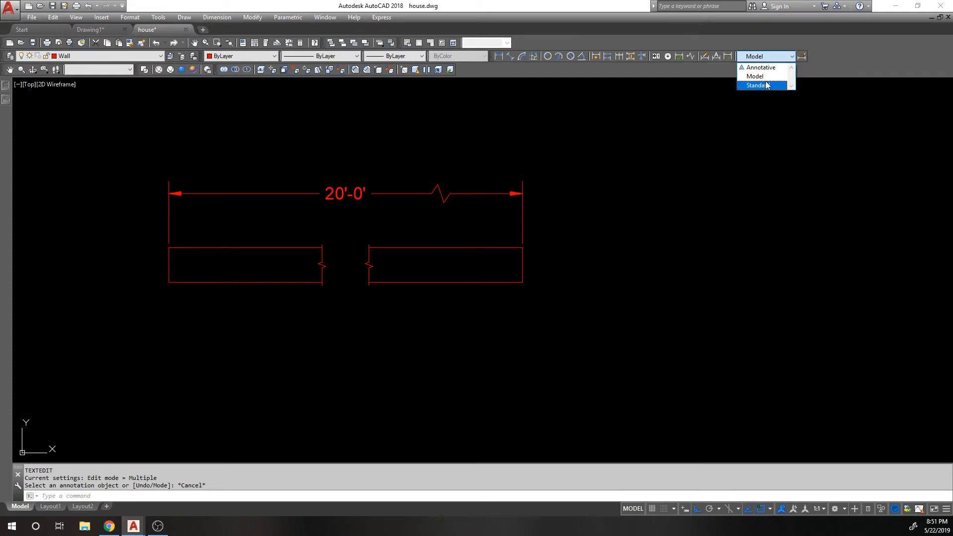
pyautogui.click(772, 56)
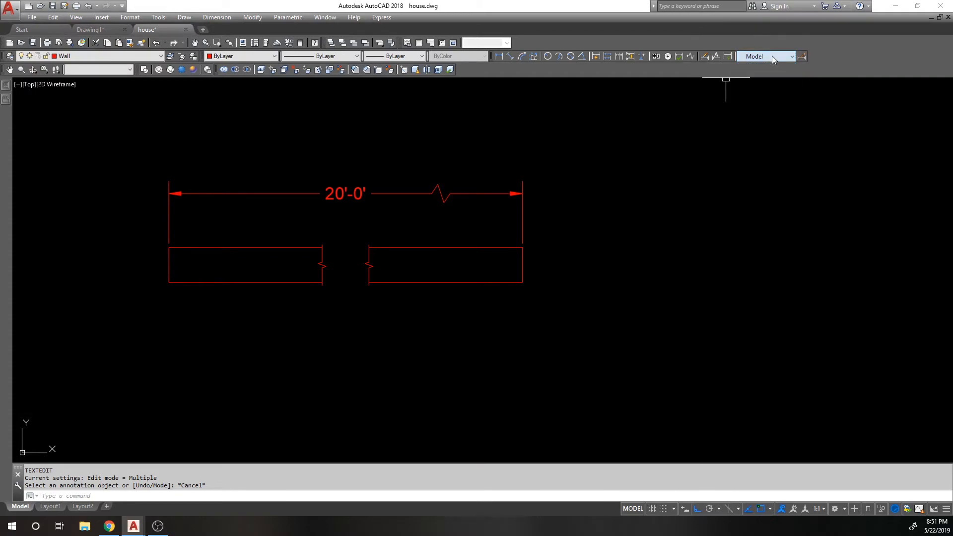
pyautogui.press('Escape')
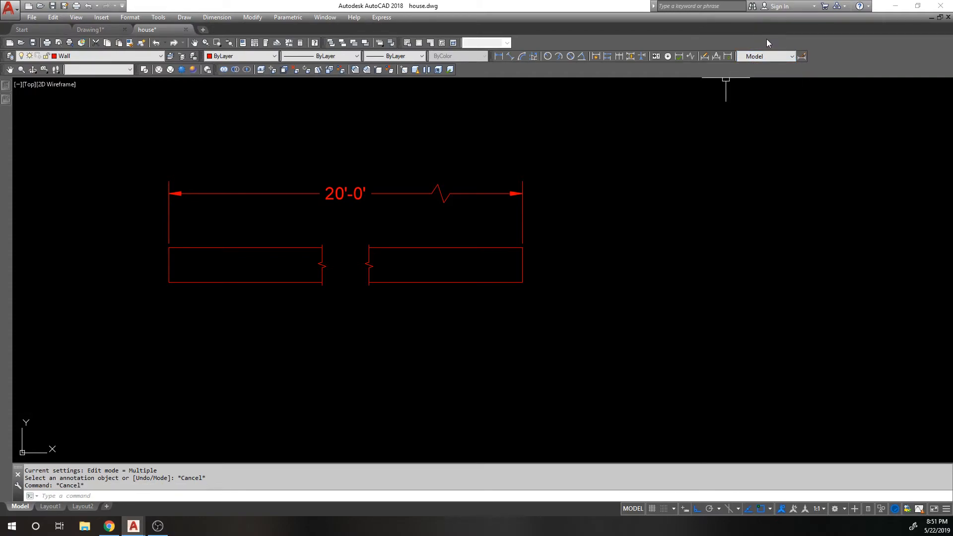
pyautogui.click(804, 57)
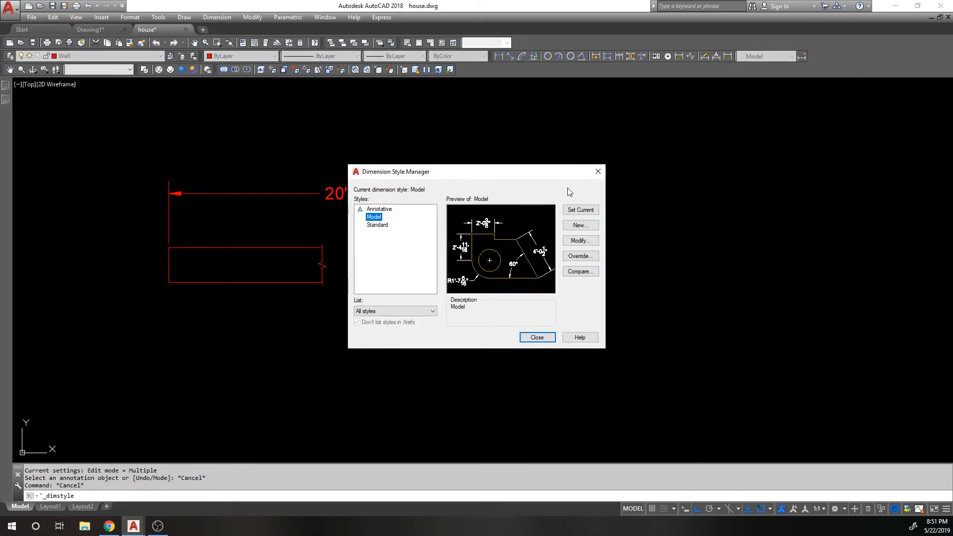
pyautogui.click(599, 172)
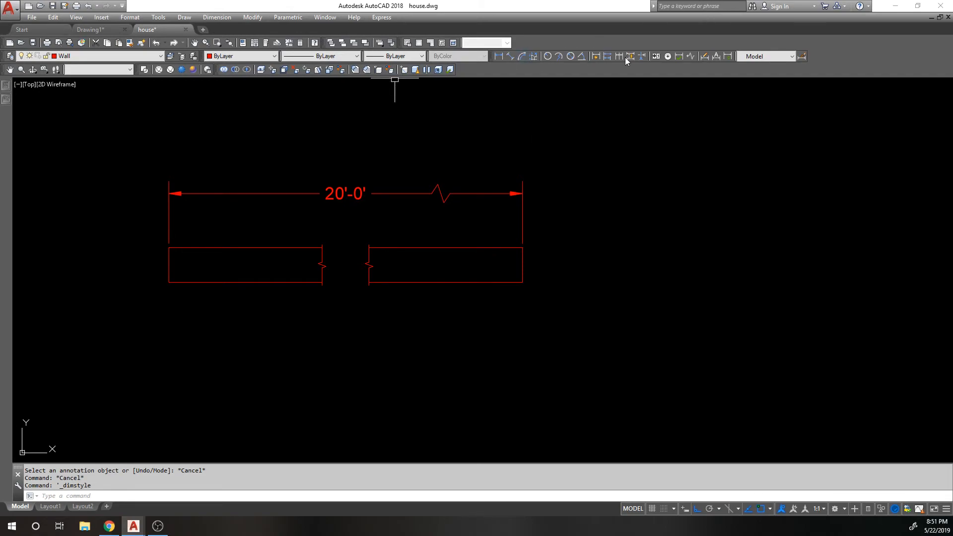
pyautogui.scroll(-5, 506, 123)
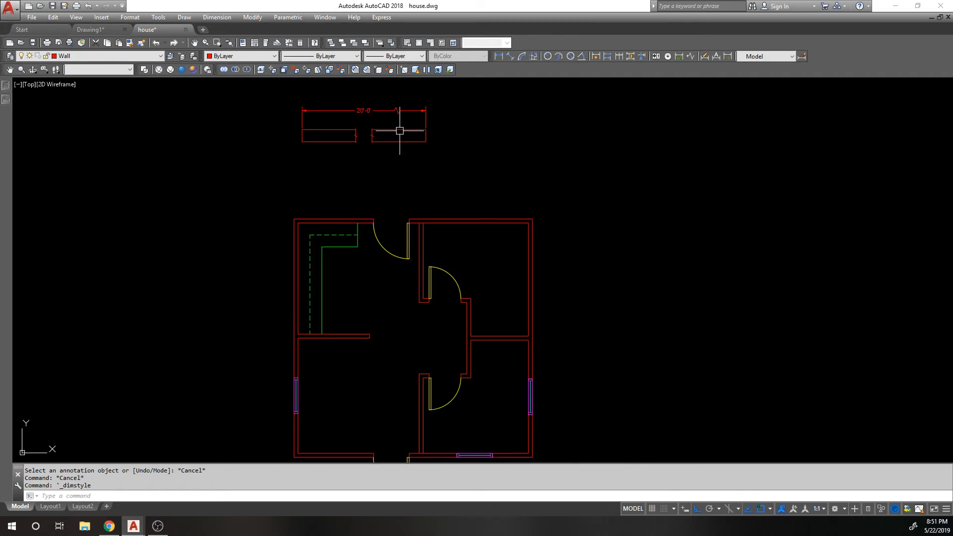
pyautogui.scroll(2, 528, 89)
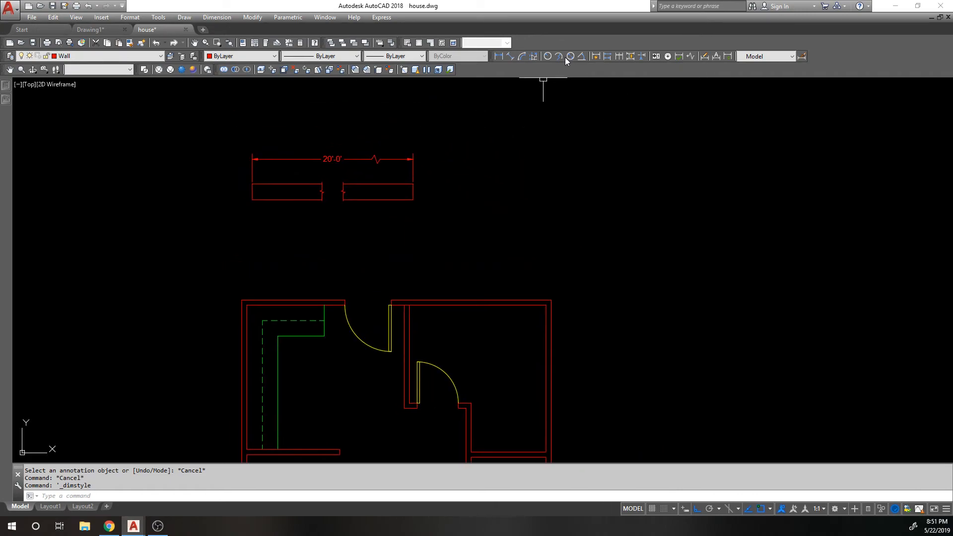